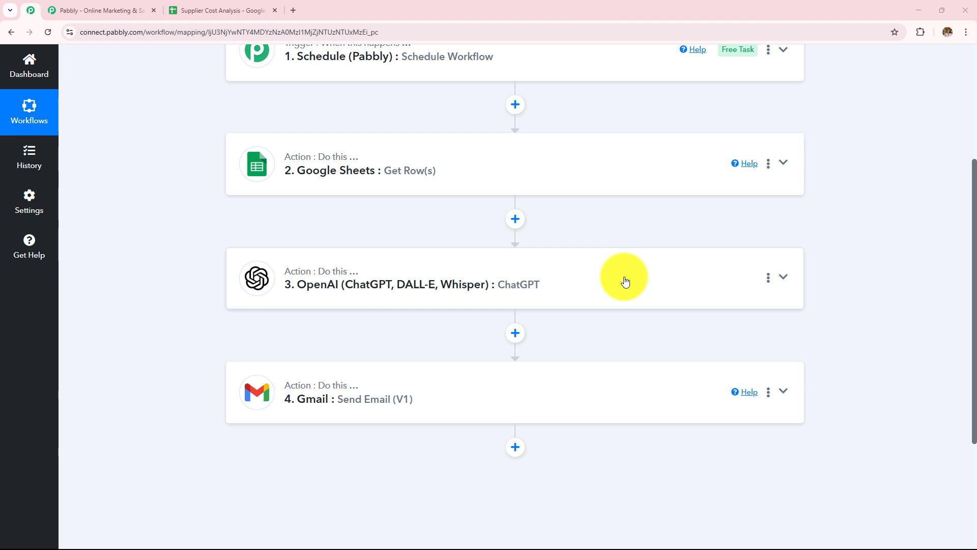
Scroll through the four-step workflow and view the received supplier cost analysis email in Gmail.
scroll(585, 275, down, 3)
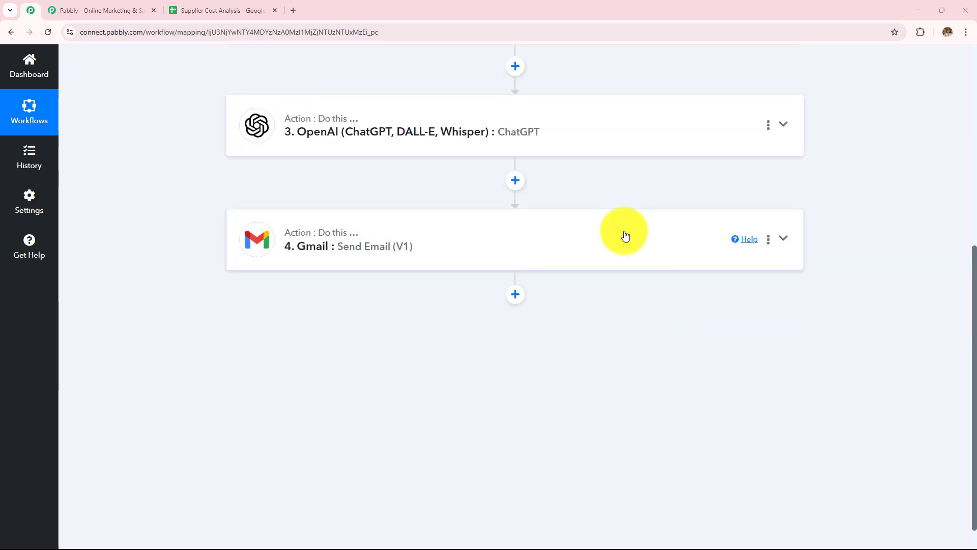
click(519, 549)
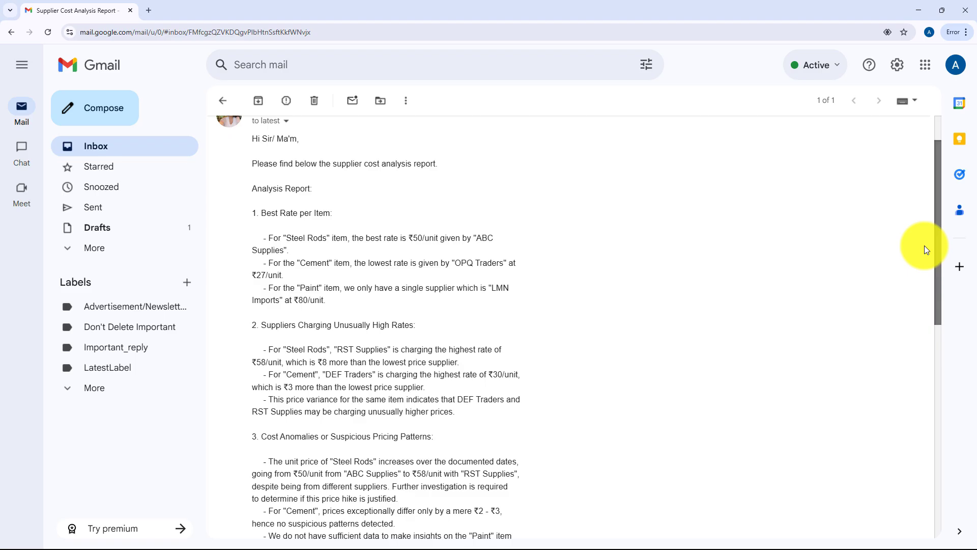
drag(924, 245, 943, 375)
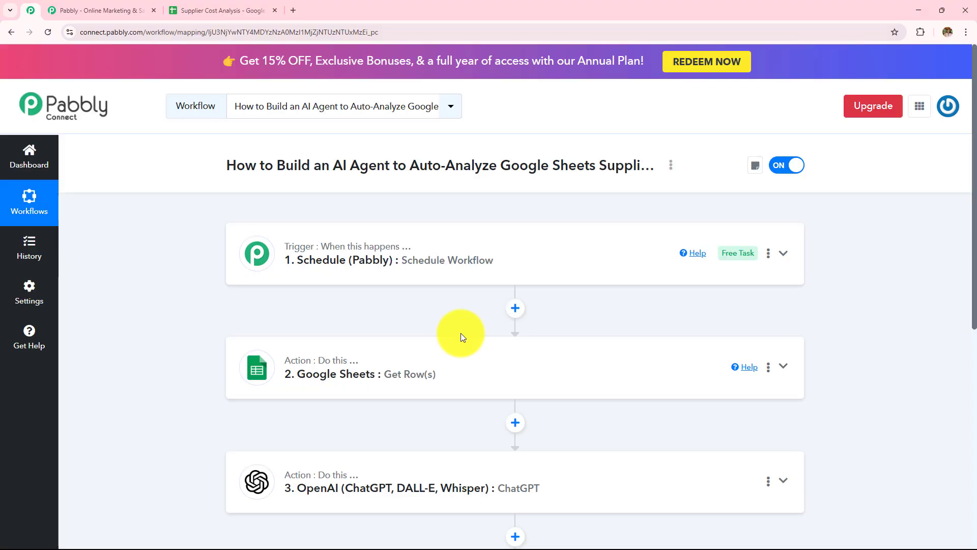
scroll(460, 333, down, 3)
scroll(419, 393, up, 3)
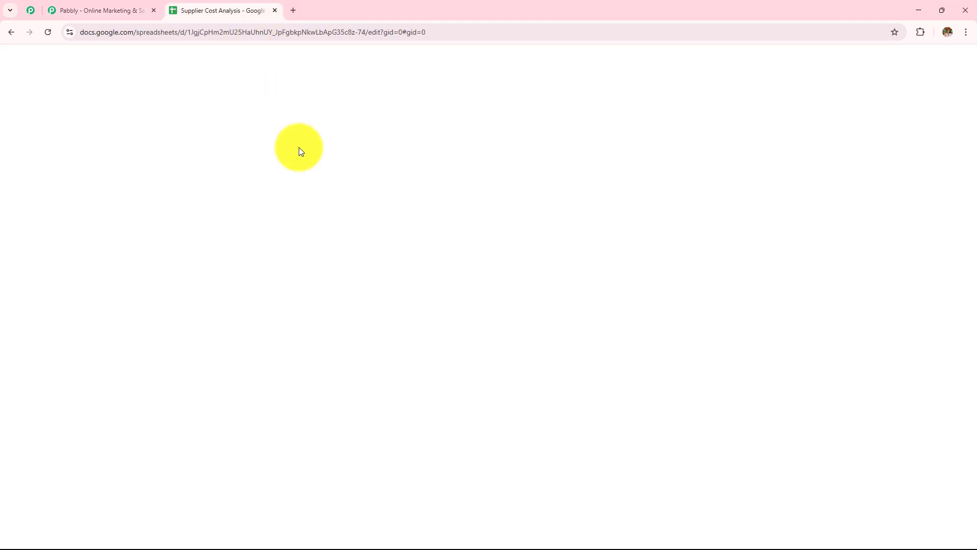
Sign in on the Pabbly website and launch Pabbly Connect from the All Pabbly Apps page.
click(67, 10)
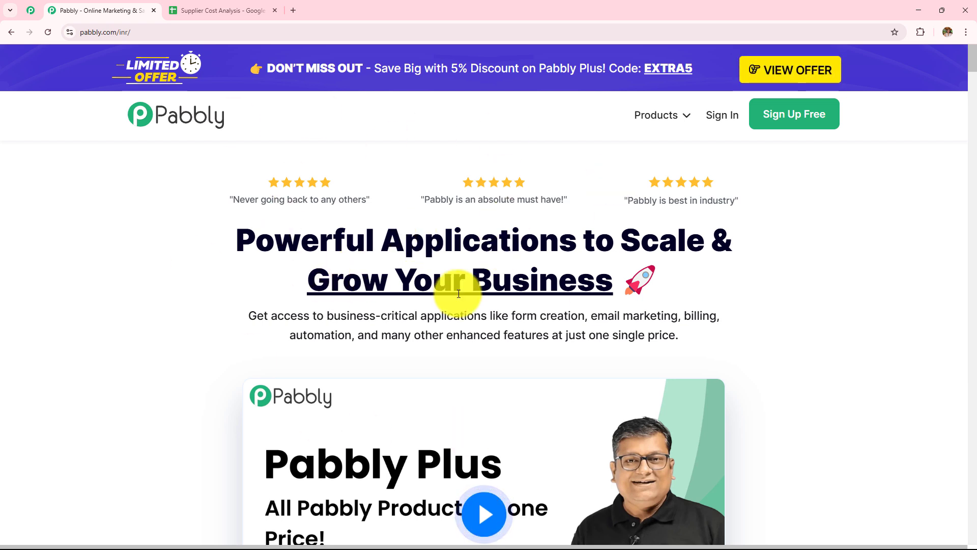
click(147, 32)
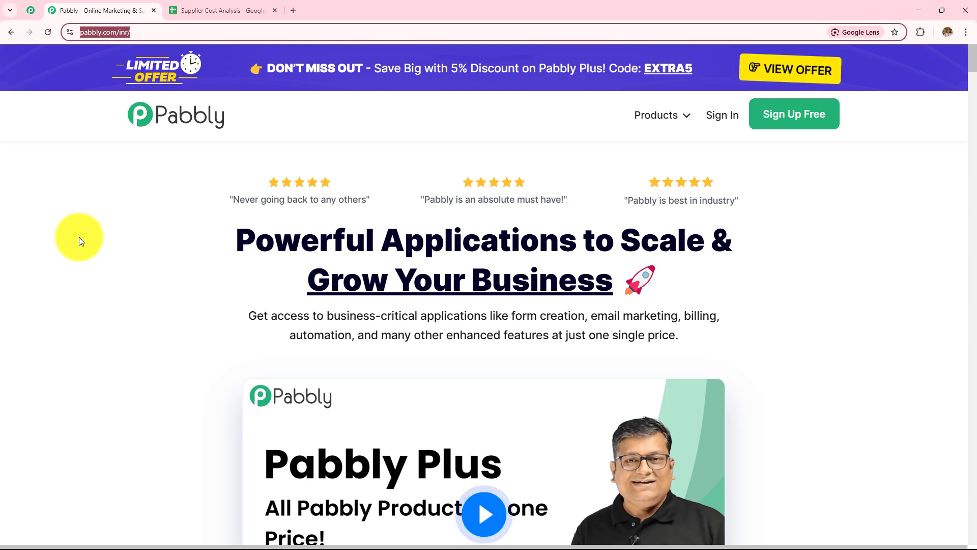
click(78, 236)
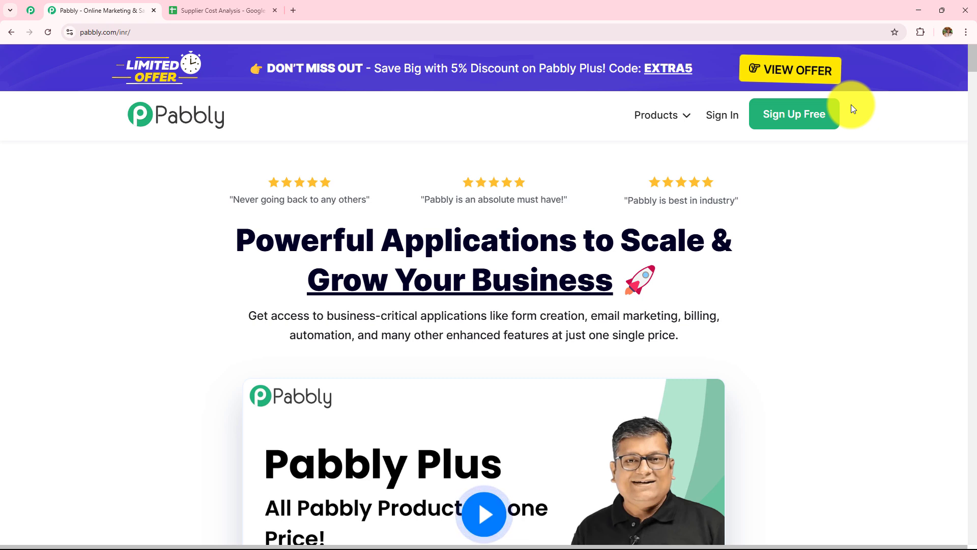
click(725, 118)
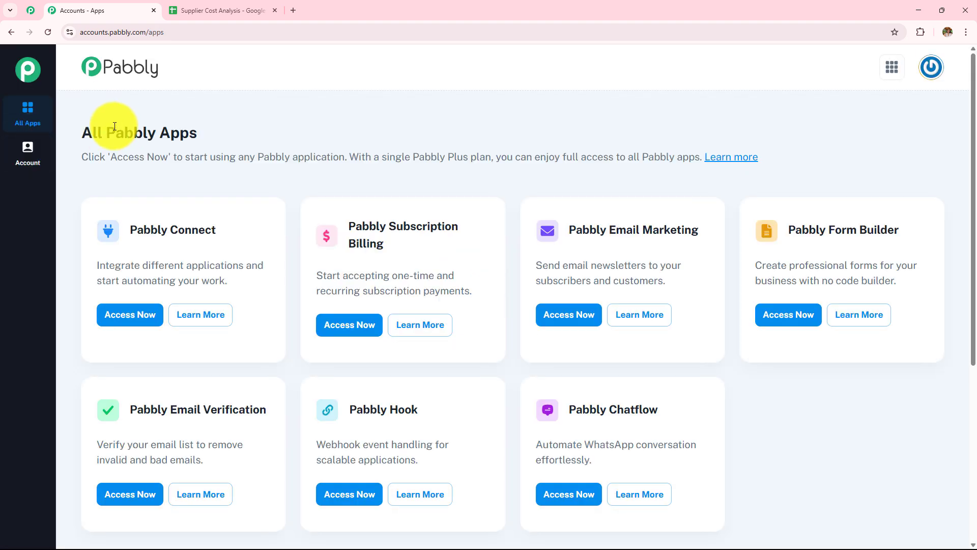
drag(92, 132, 283, 139)
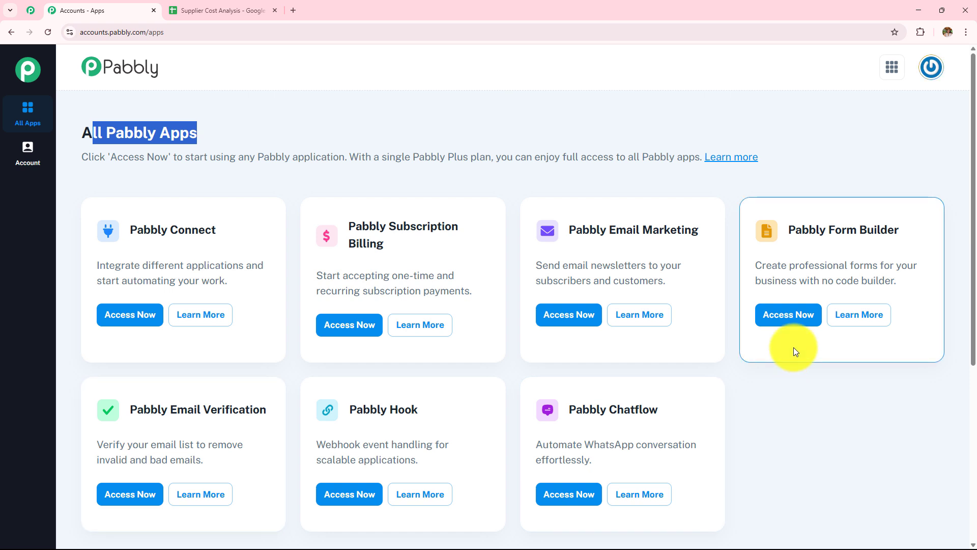
drag(125, 229, 411, 222)
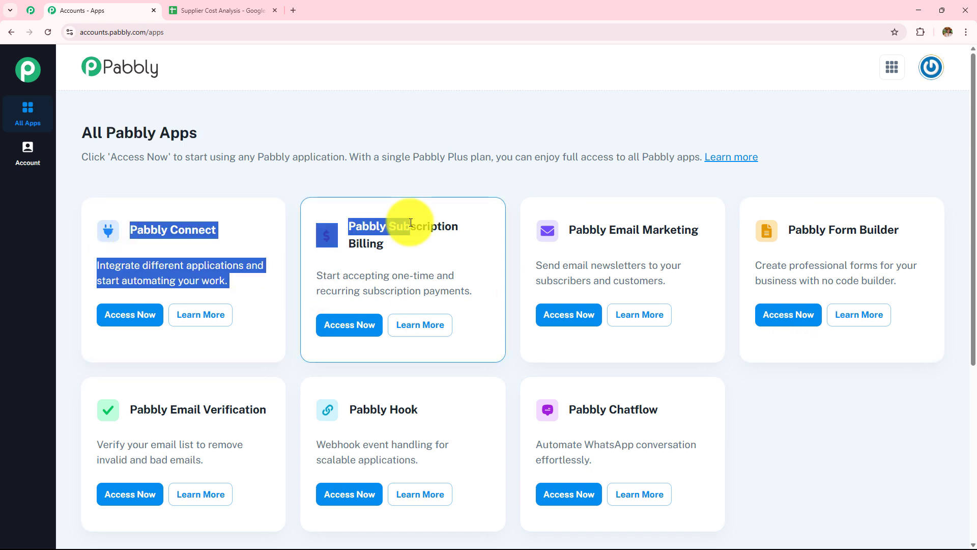
click(145, 314)
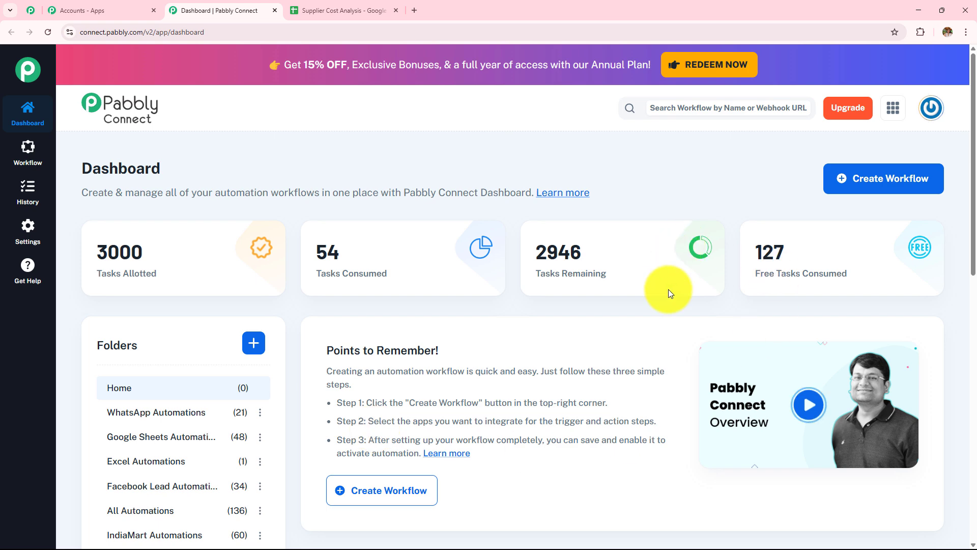
Browse the workflow folders, then cancel creating a new folder.
scroll(655, 318, down, 10)
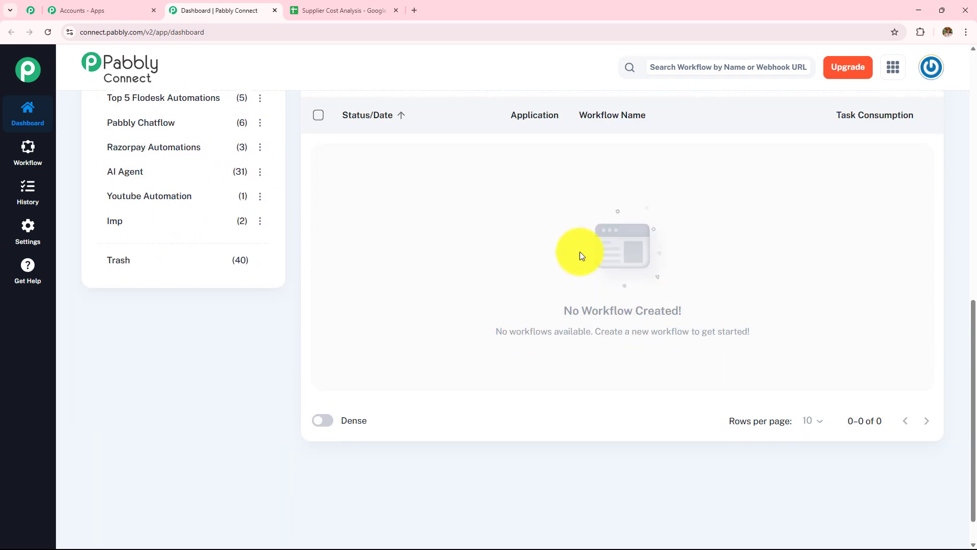
scroll(229, 332, up, 9)
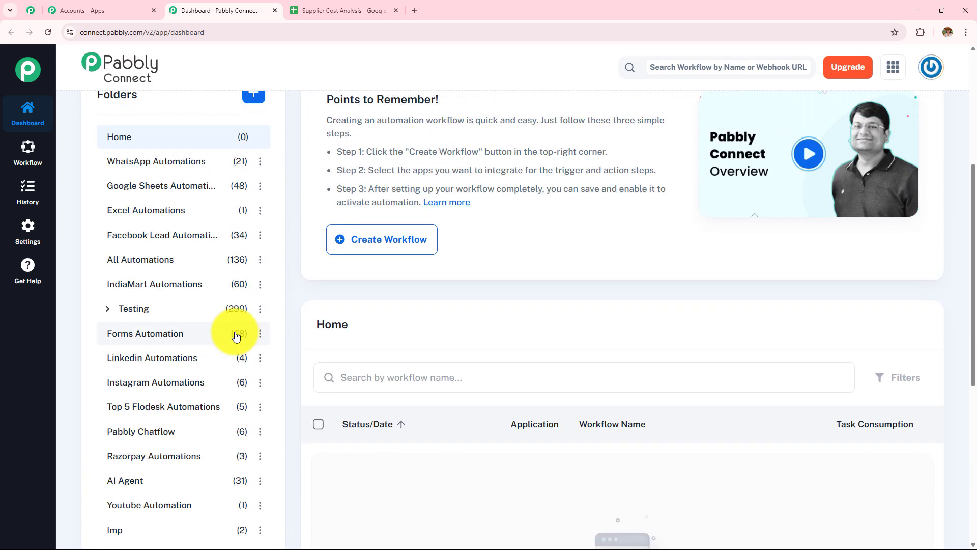
scroll(235, 333, up, 3)
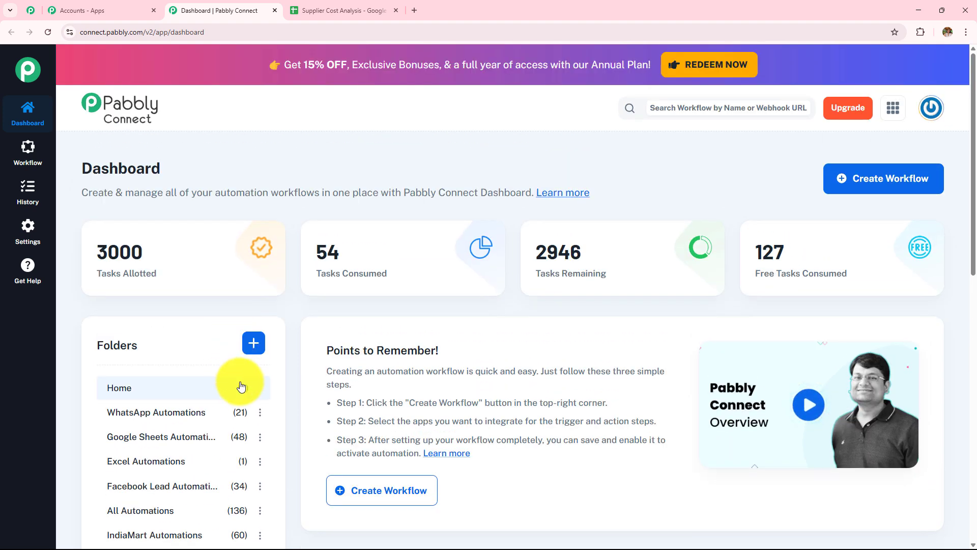
click(253, 342)
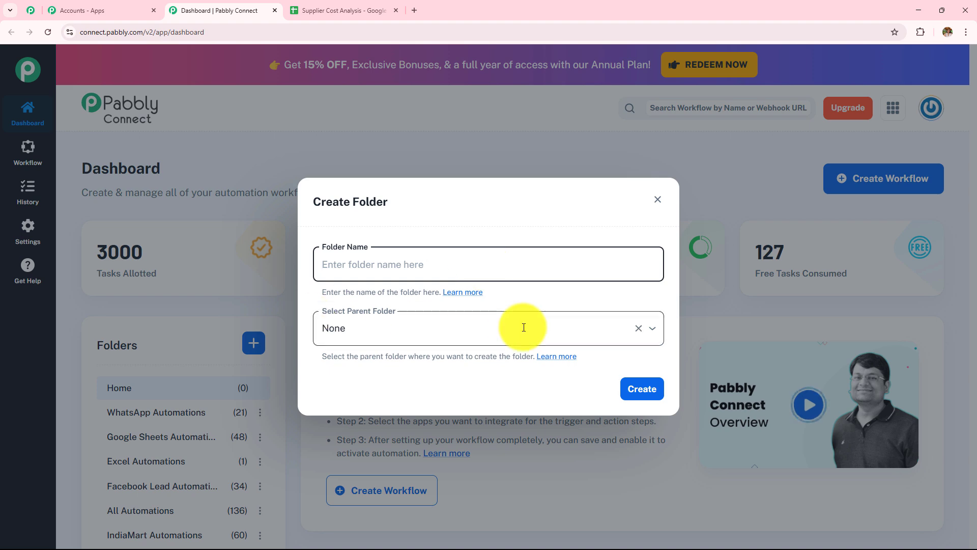
click(664, 200)
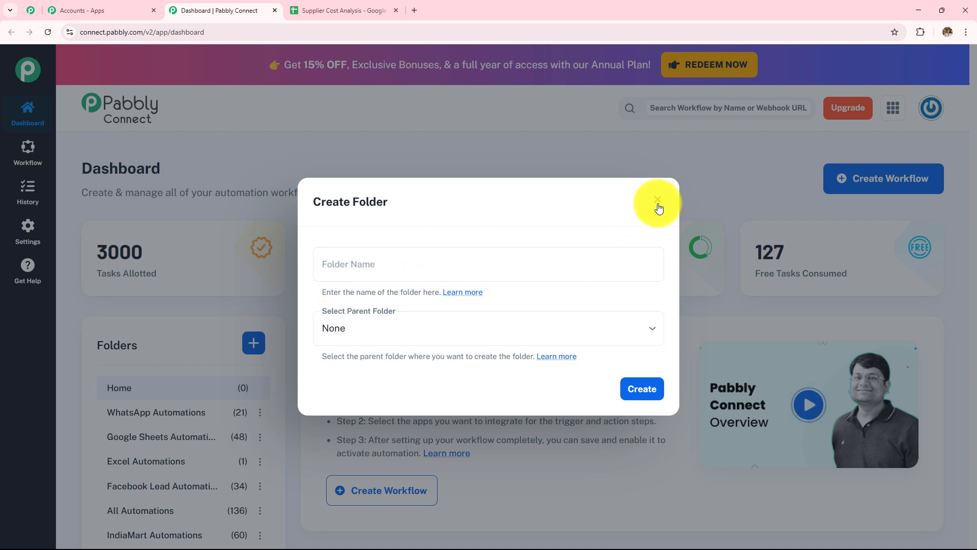
click(658, 200)
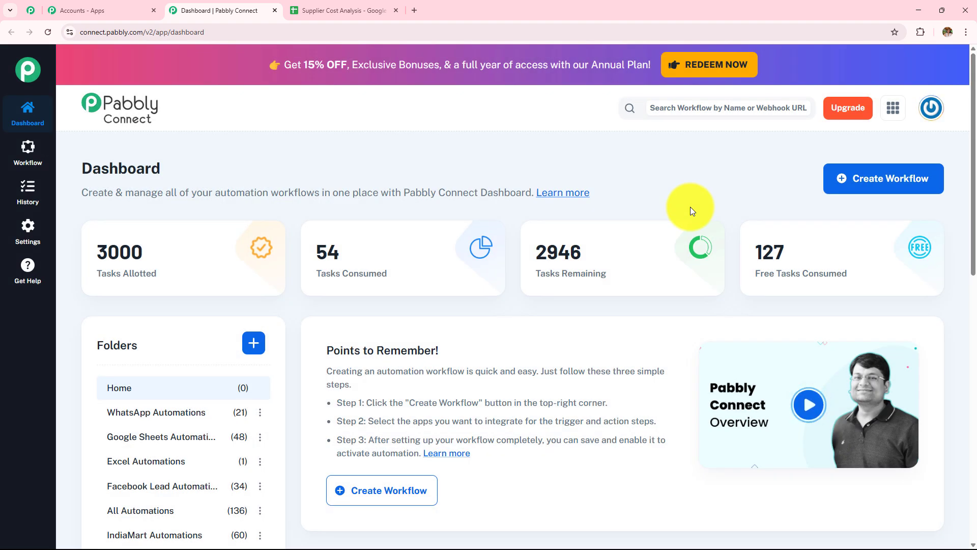
Start a new workflow named 'How to Build an AI Agent to Auto-Analyze Google Sheets Supplier Costs'.
click(882, 198)
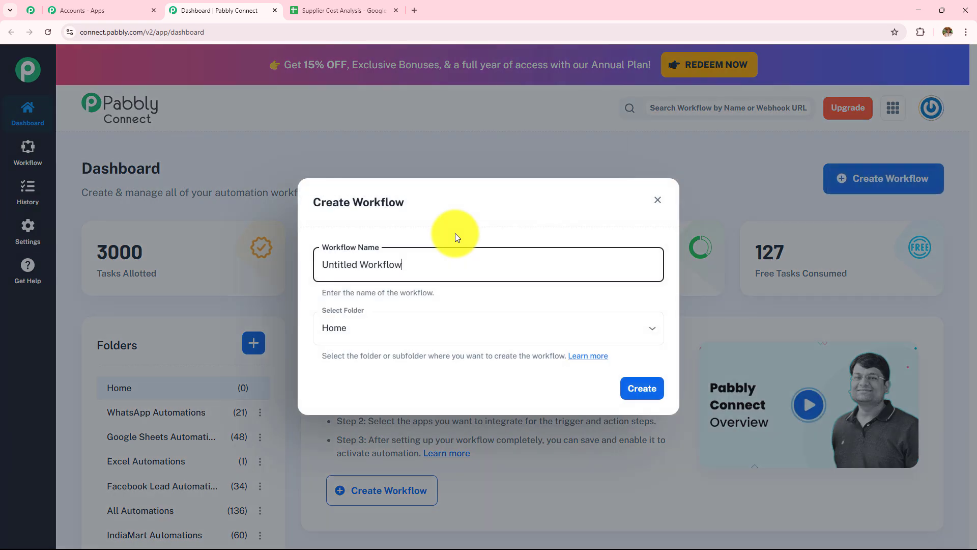
key(BackSpace)
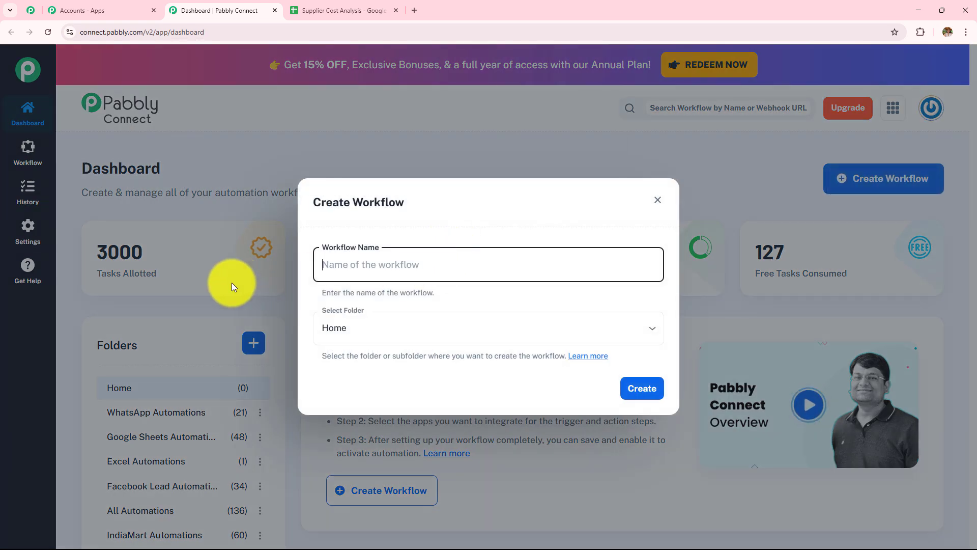
click(386, 315)
scroll(388, 255, down, 5)
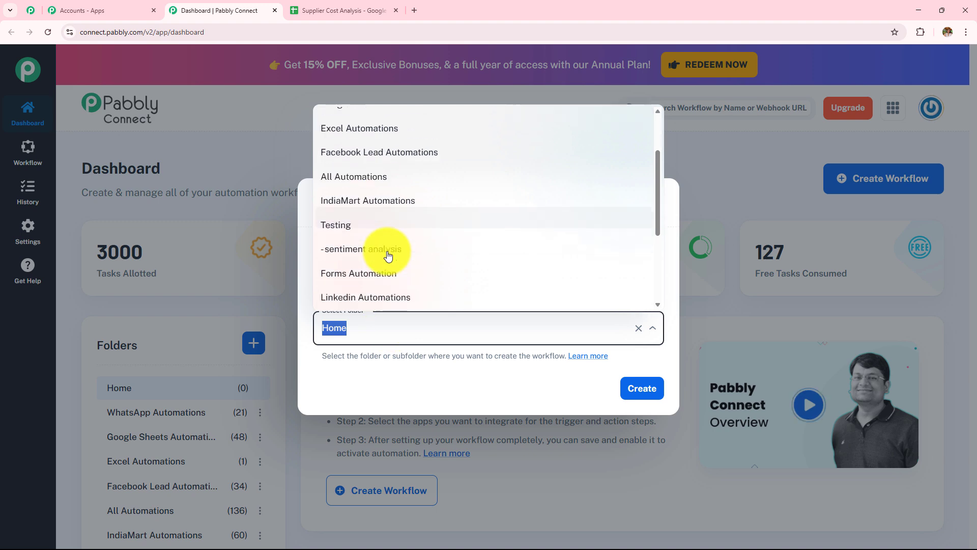
scroll(387, 255, up, 5)
click(394, 374)
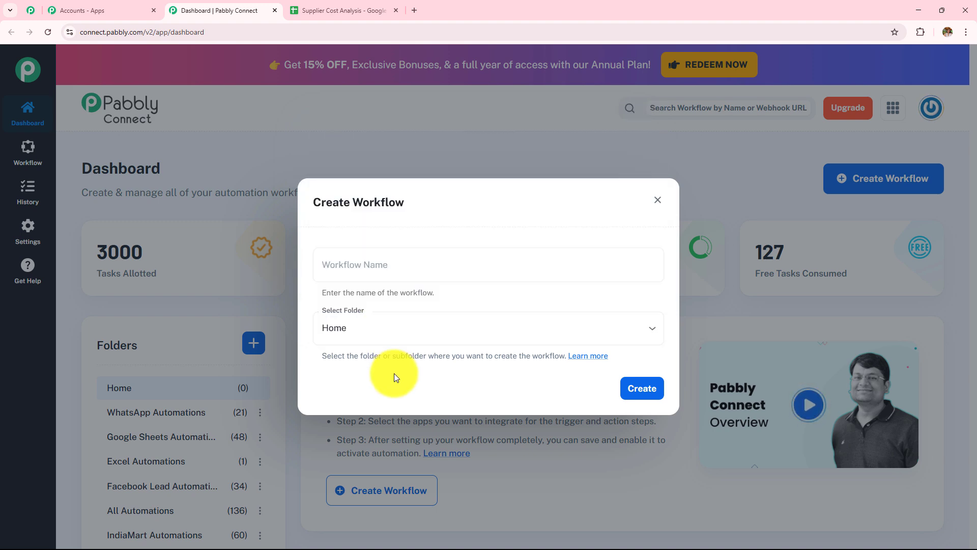
click(387, 265)
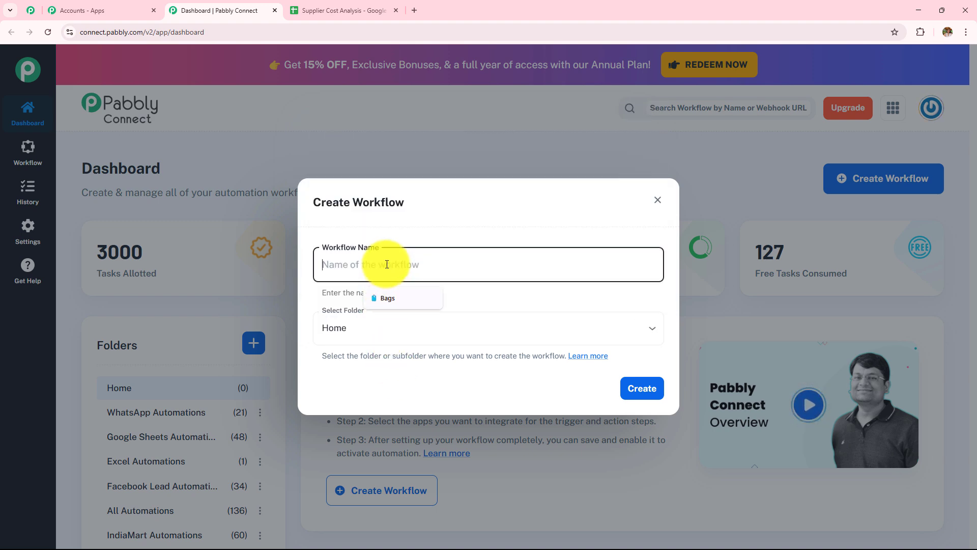
text(How to Build an AI Agent to Auto-Analyze Google Sheets Supplier Costs)
drag(649, 264, 243, 273)
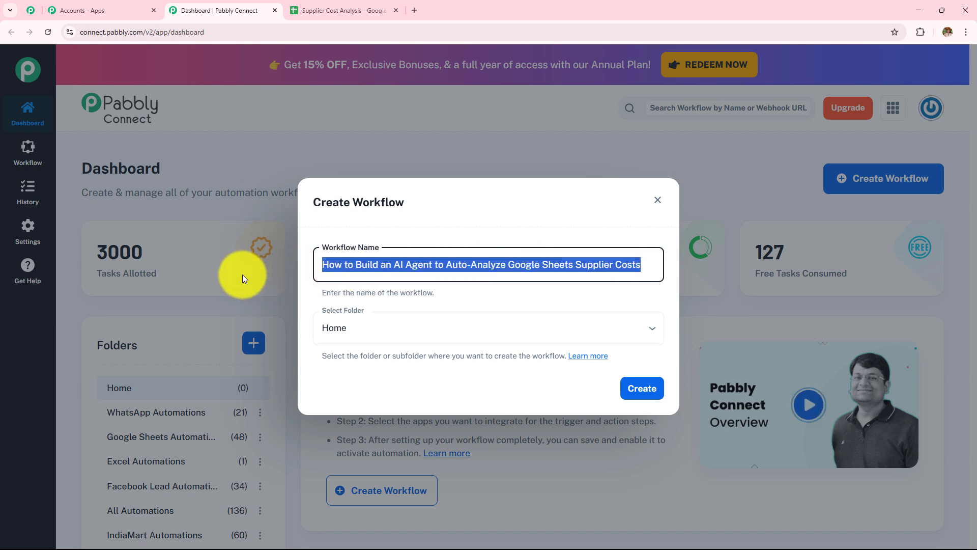
Put the workflow in the AI Agent folder and create it.
click(389, 329)
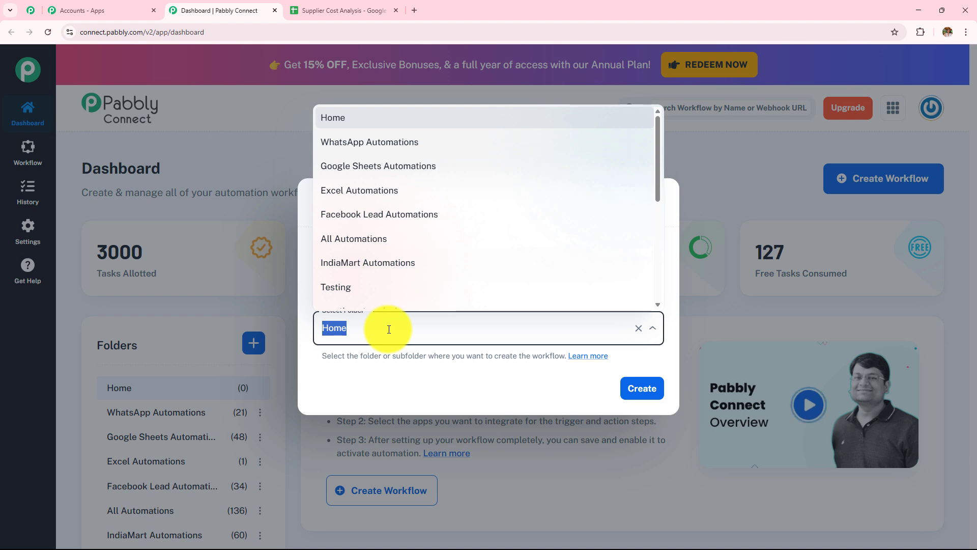
scroll(430, 219, down, 4)
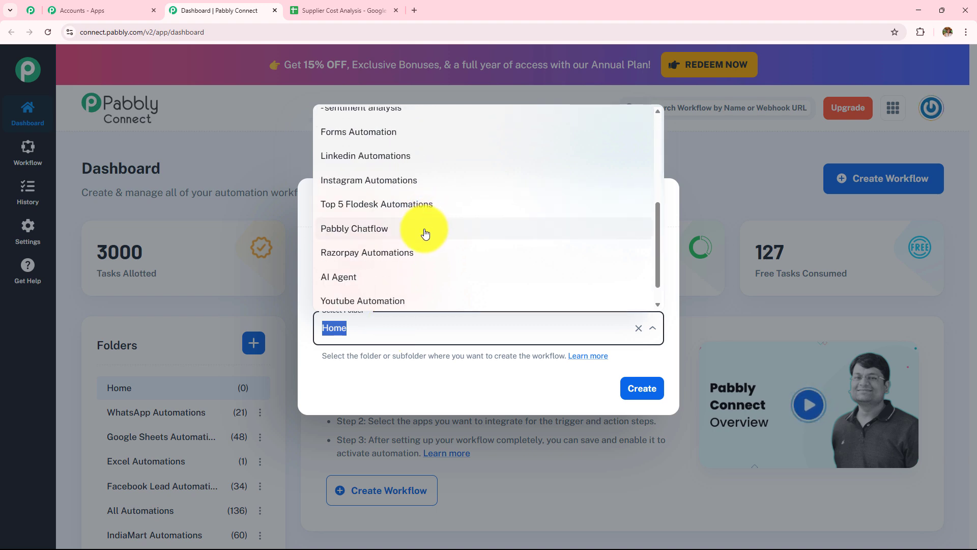
scroll(424, 237, up, 1)
scroll(424, 237, up, 3)
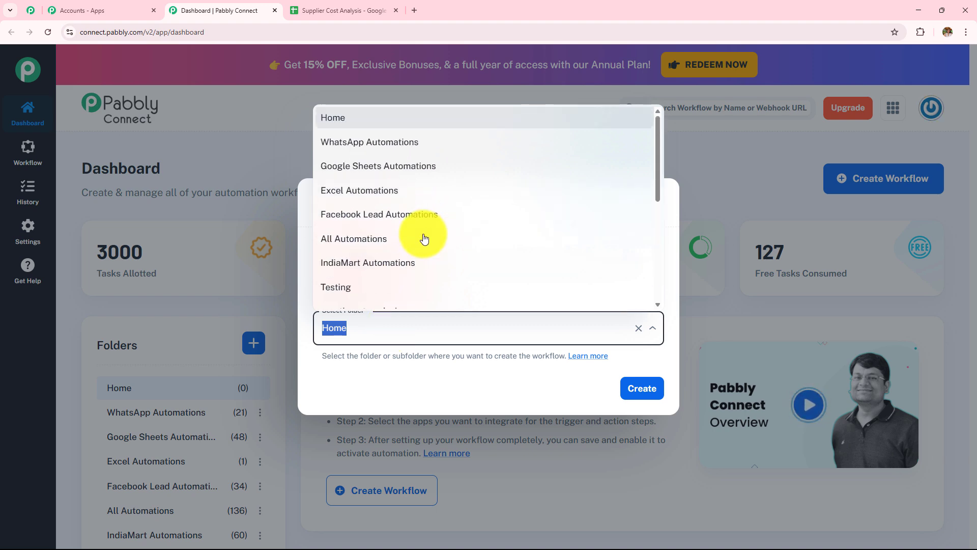
scroll(424, 238, down, 5)
click(407, 245)
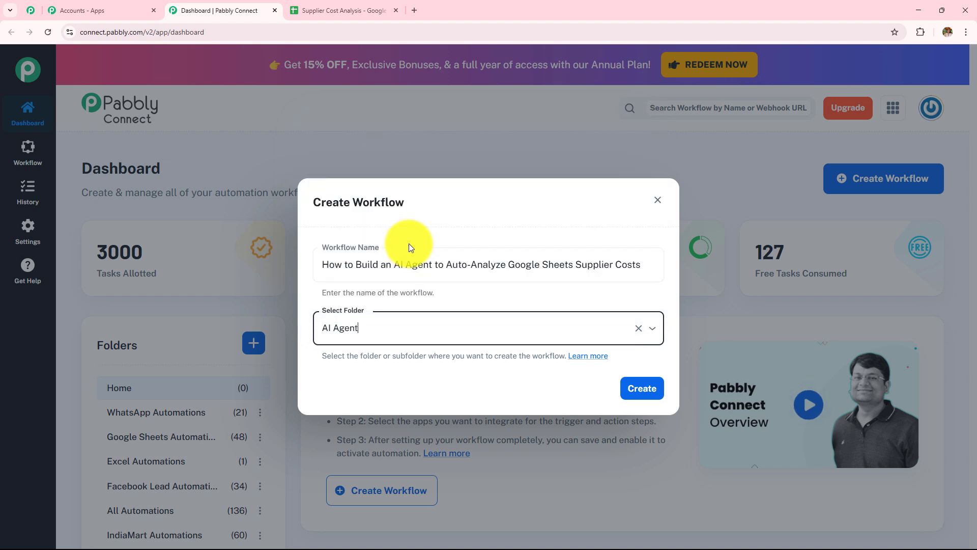
click(634, 386)
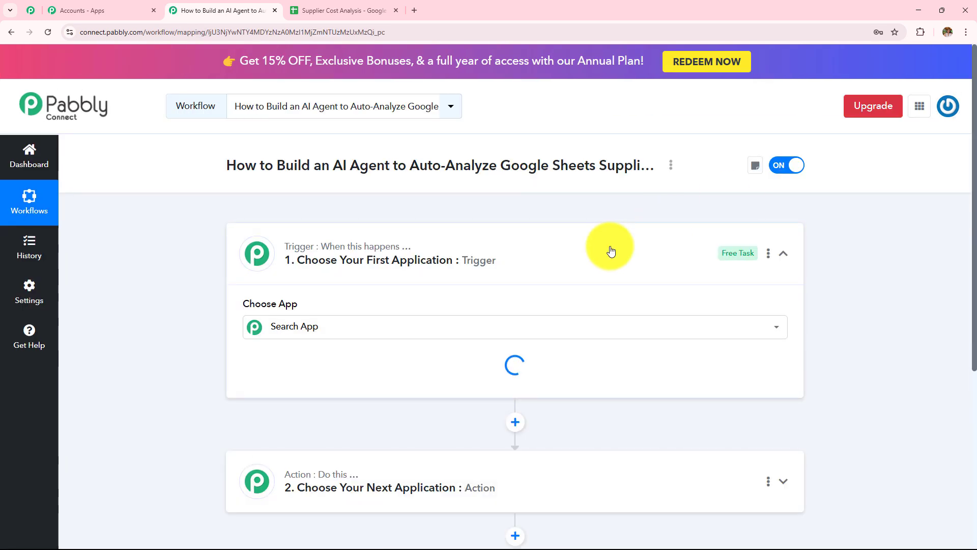
Collapse the blank trigger card so the empty trigger and action steps both show.
click(610, 250)
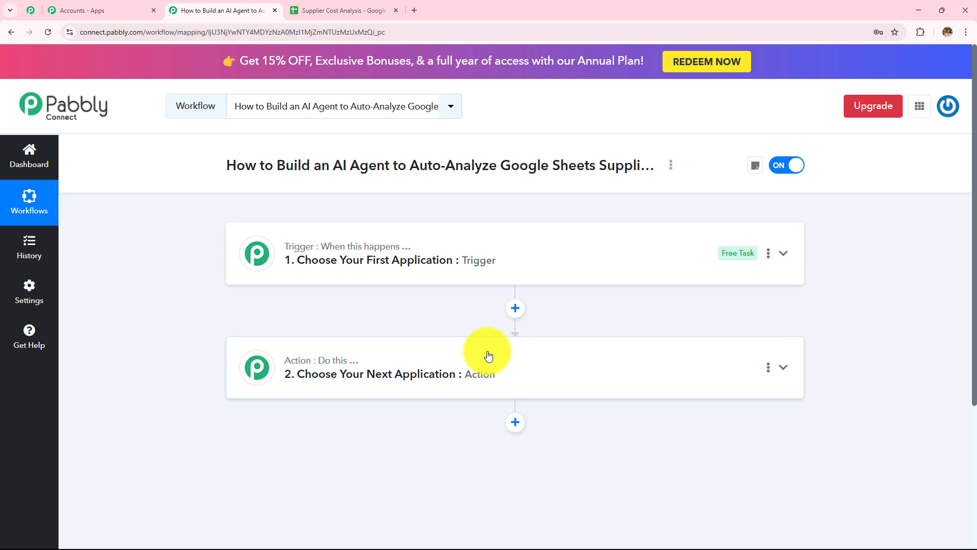
mouse_move(375, 245)
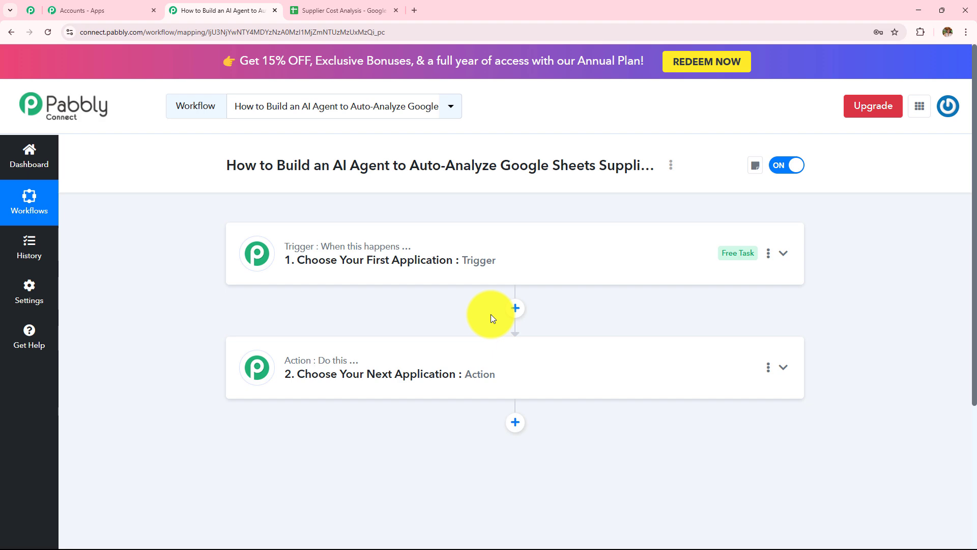
click(346, 11)
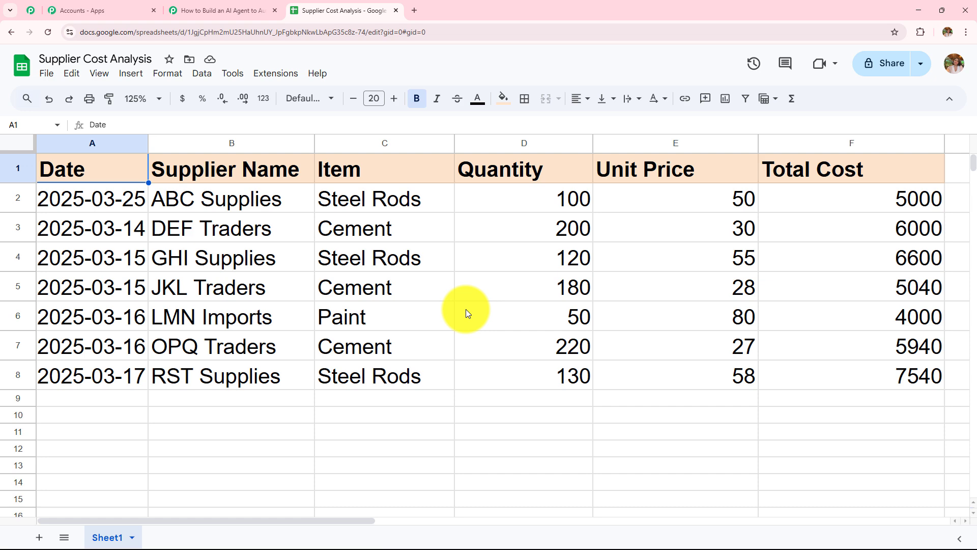
click(240, 10)
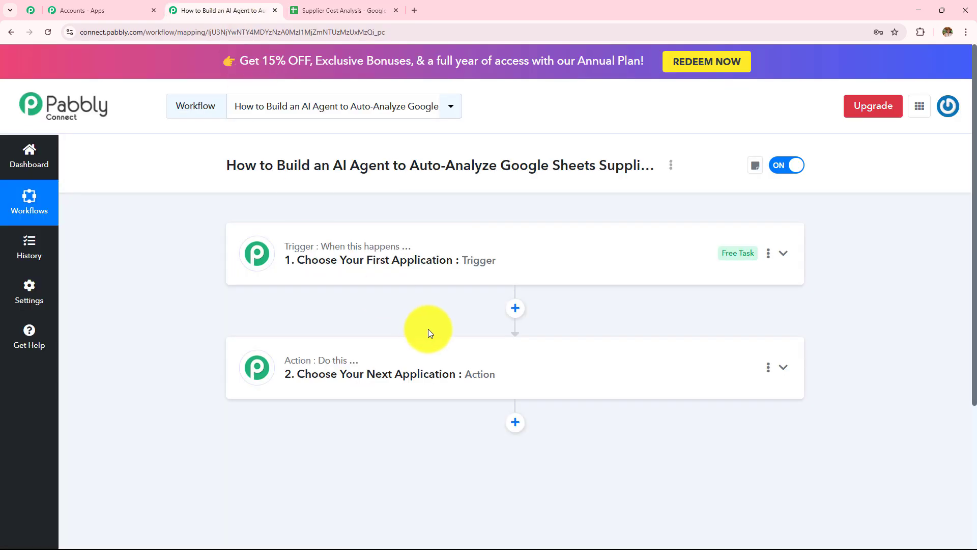
scroll(438, 346, down, 2)
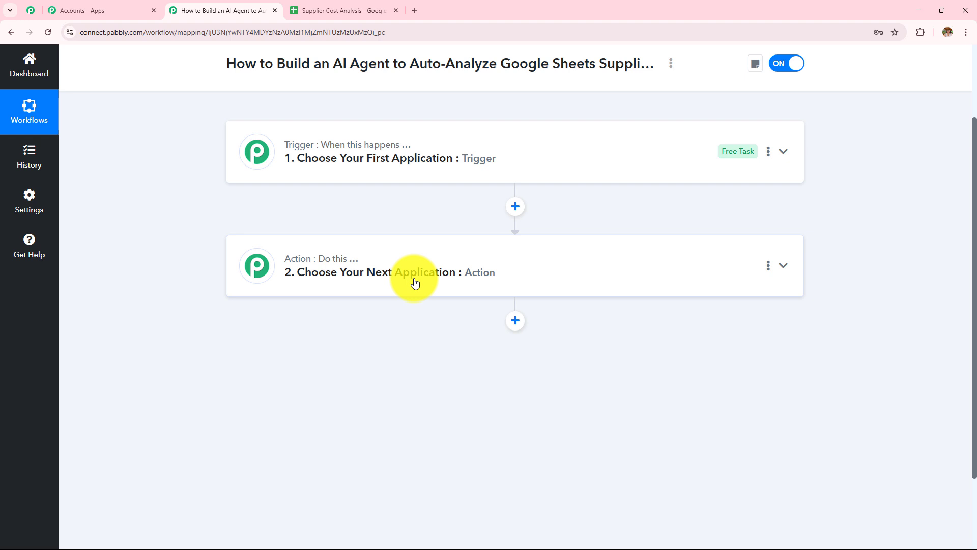
scroll(415, 283, down, 1)
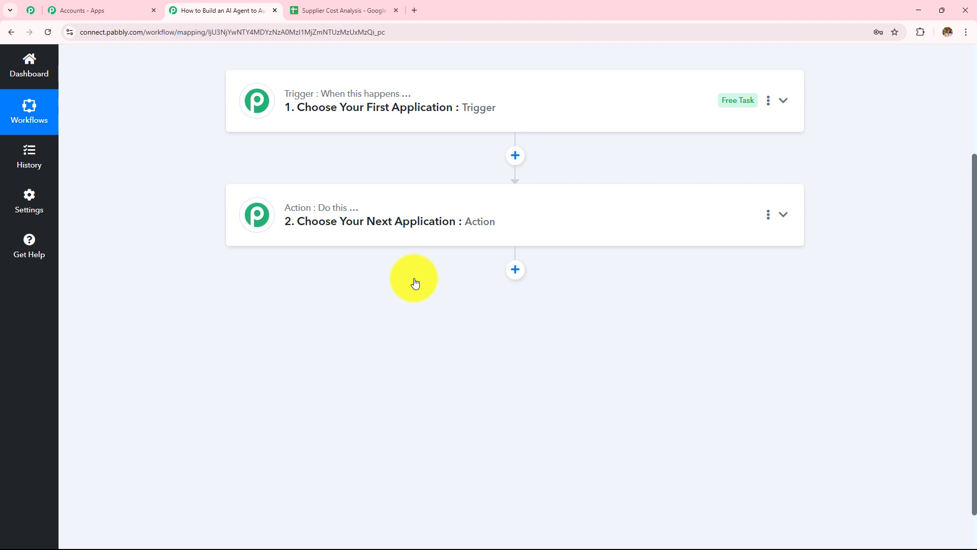
scroll(415, 283, up, 3)
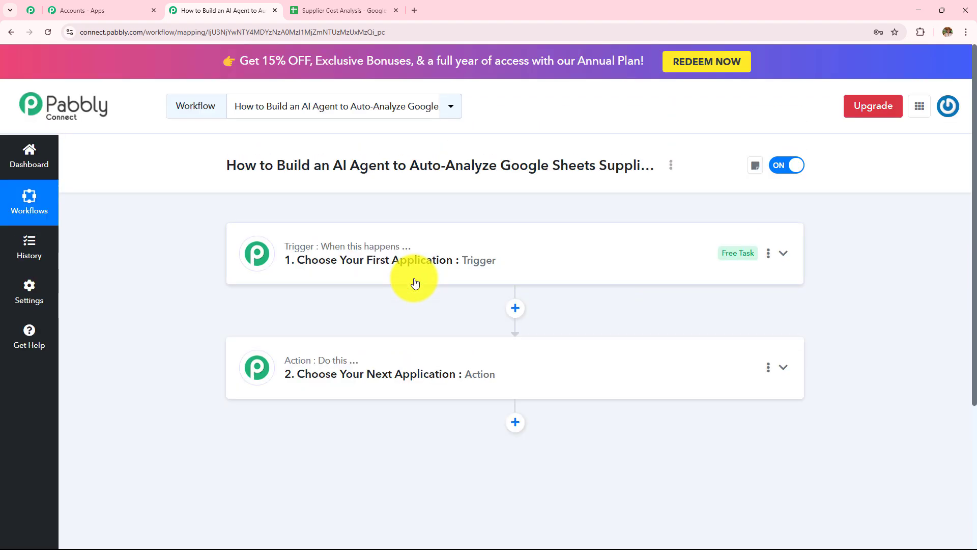
click(336, 10)
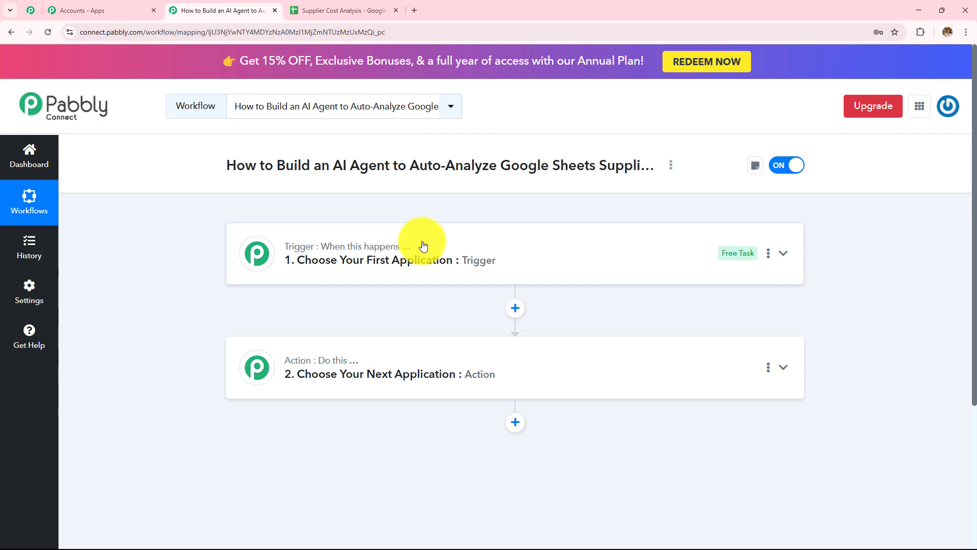
key(ctrl+Tab)
scroll(391, 262, down, 3)
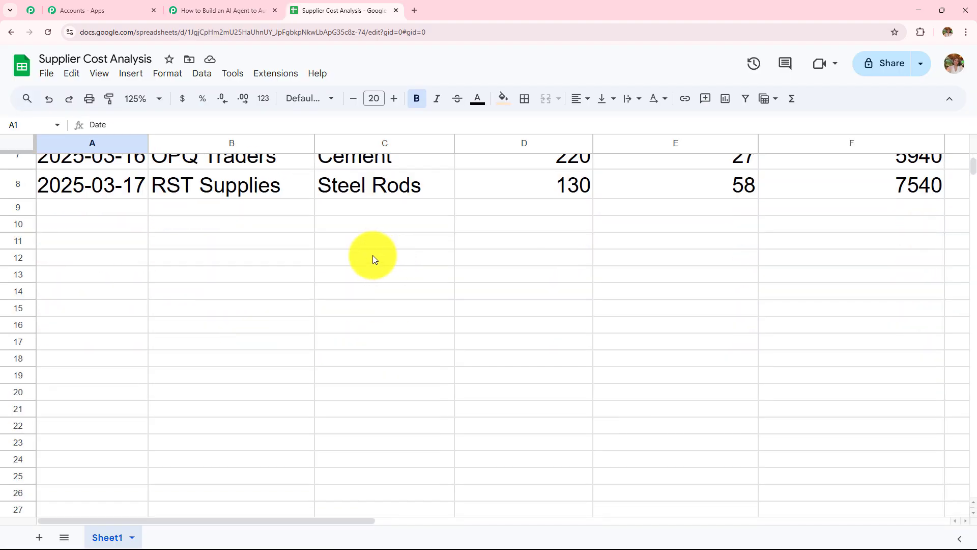
scroll(193, 377, up, 3)
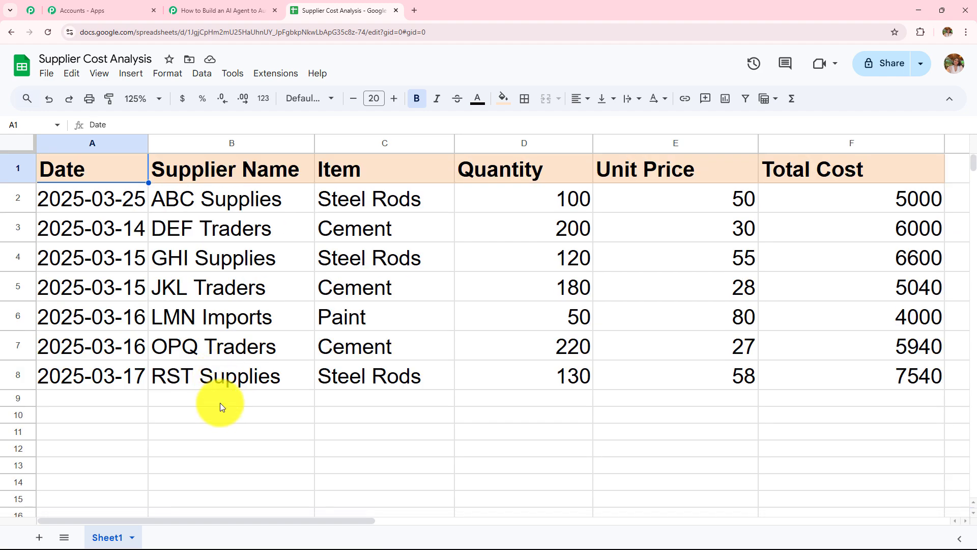
scroll(229, 431, down, 1)
scroll(244, 195, up, 1)
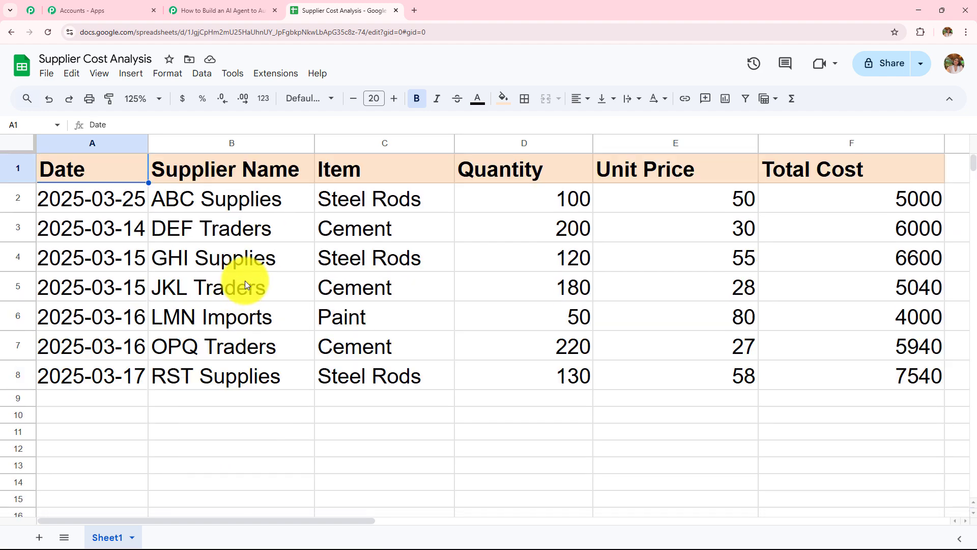
click(219, 10)
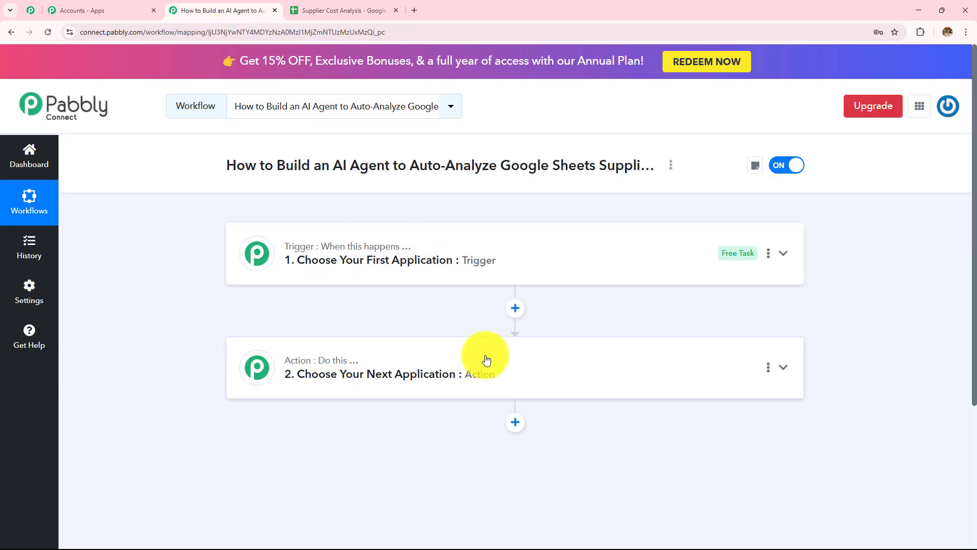
Search 'Sched' and choose Schedule (Pabbly) as the trigger app.
scroll(487, 360, down, 1)
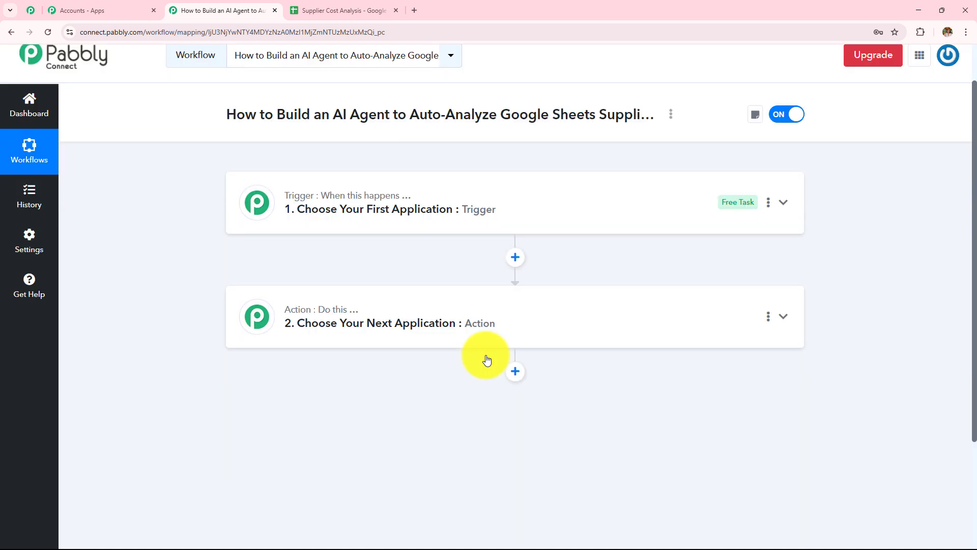
scroll(487, 360, up, 1)
click(410, 265)
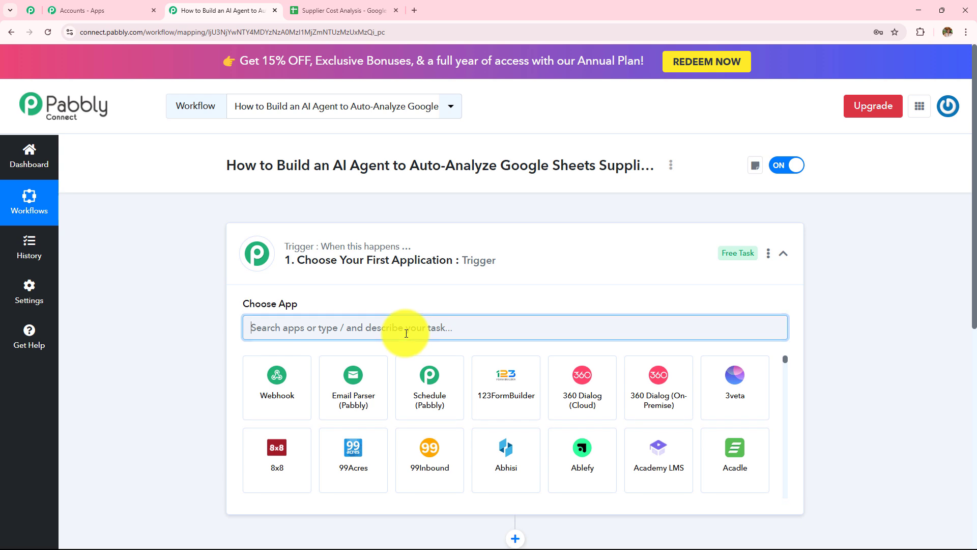
text(Sched)
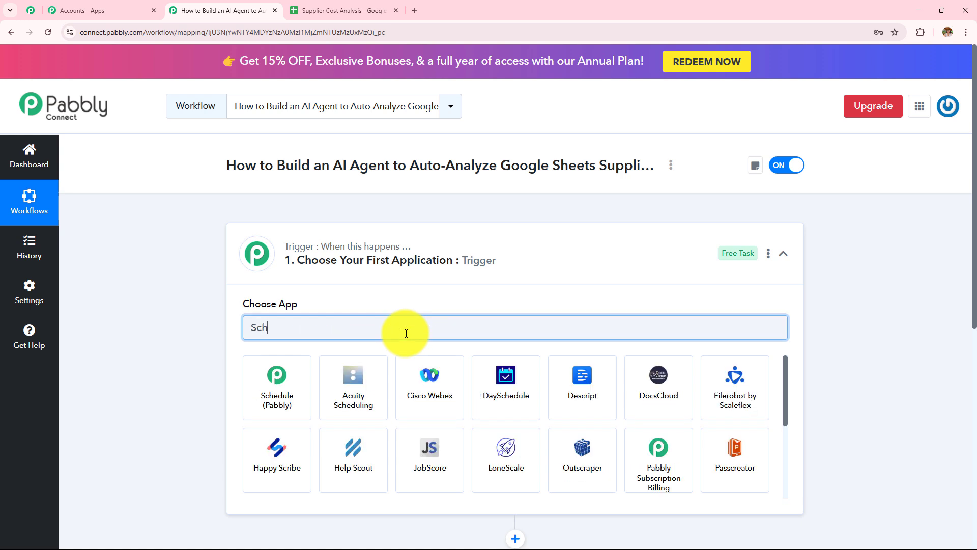
click(295, 381)
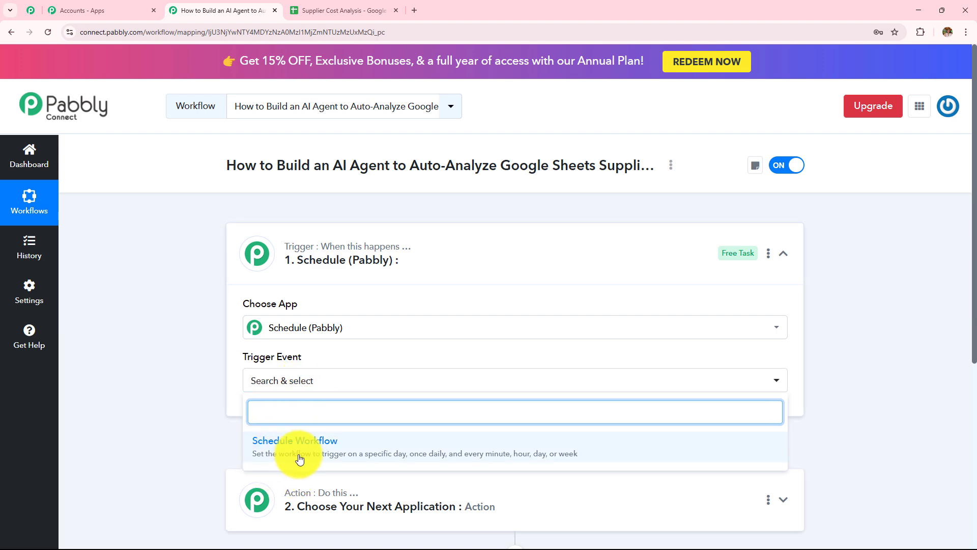
Choose the Schedule Workflow trigger event and keep it running at regular intervals.
click(297, 453)
scroll(343, 345, down, 5)
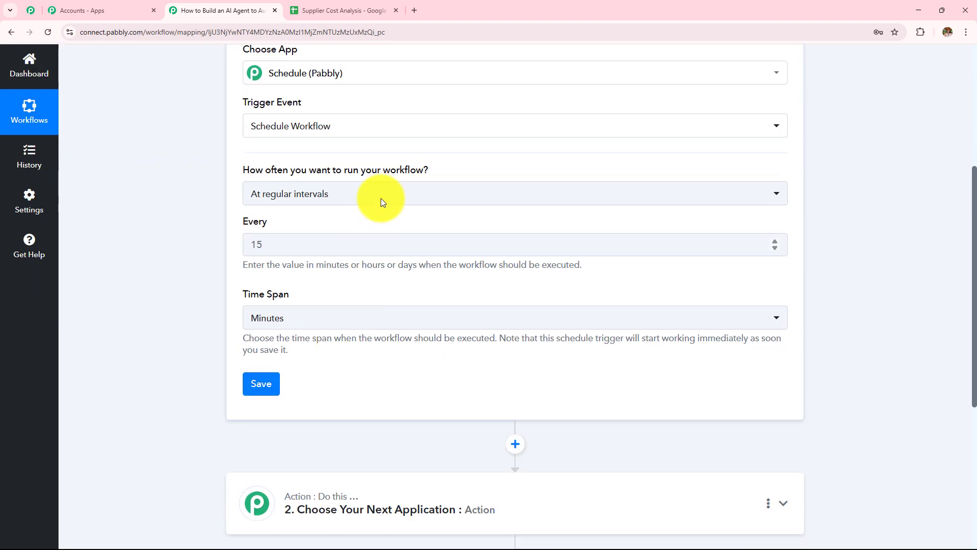
mouse_move(246, 162)
drag(244, 170, 436, 174)
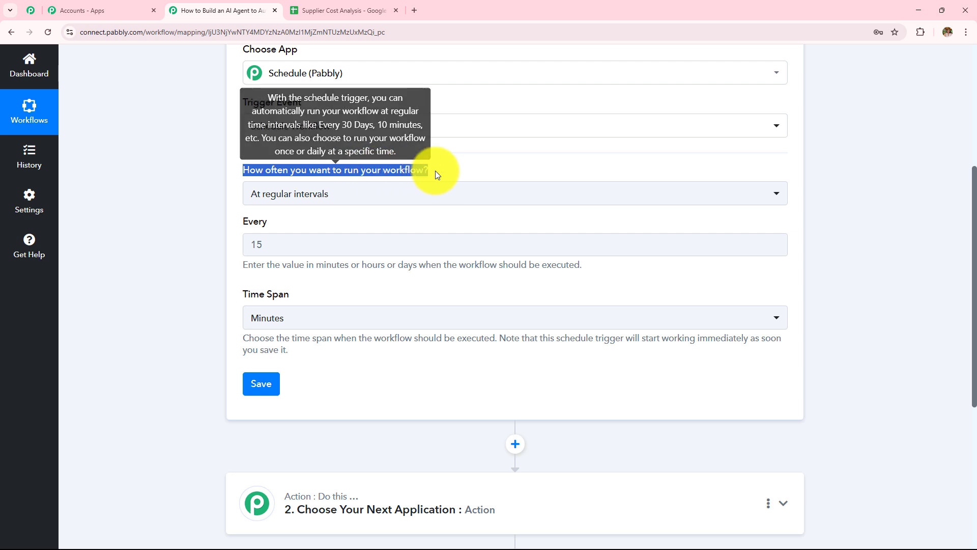
click(401, 199)
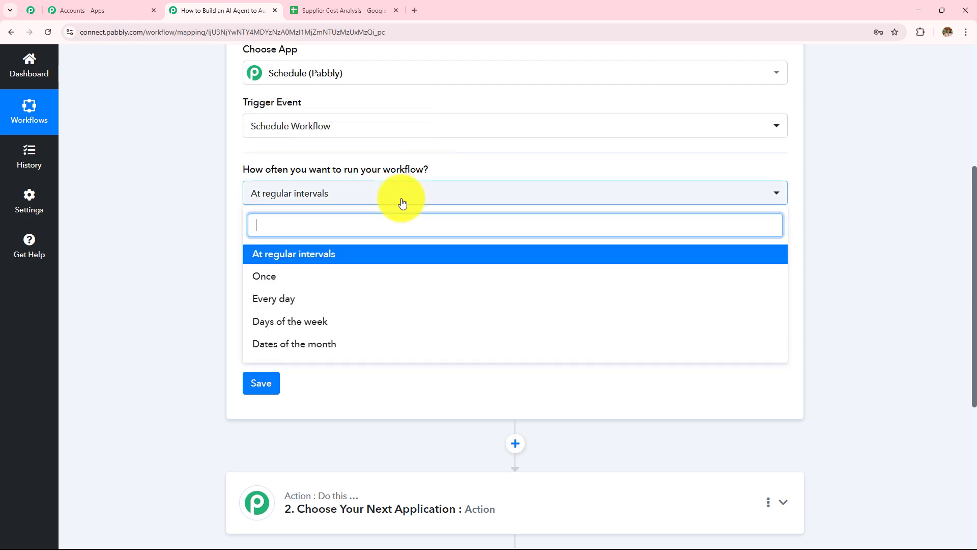
click(304, 257)
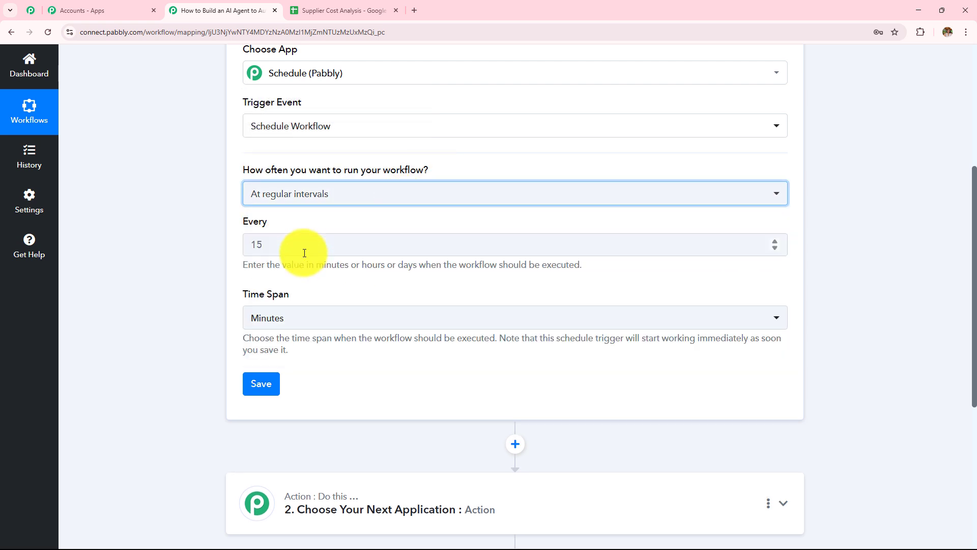
Set the interval to every 1 week at 08:00 and save the trigger.
click(304, 256)
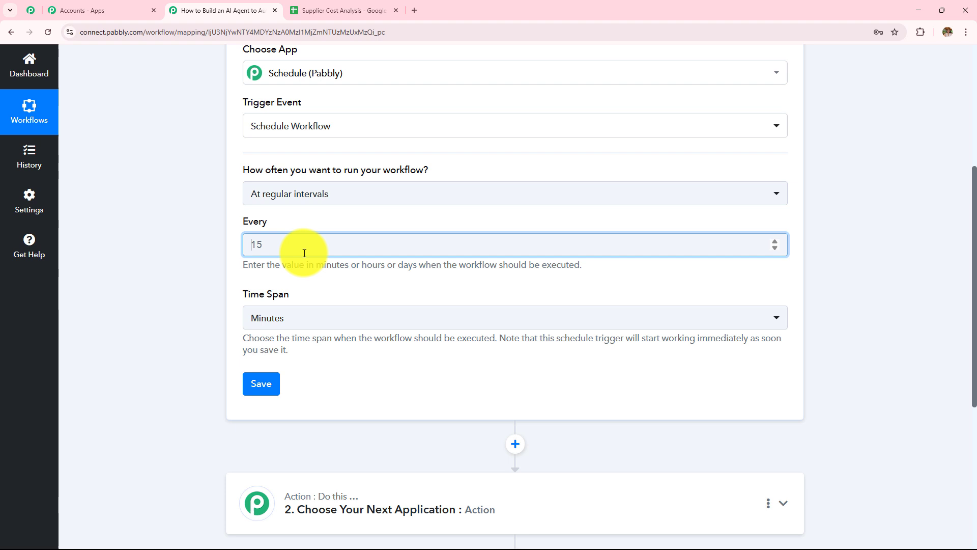
click(280, 318)
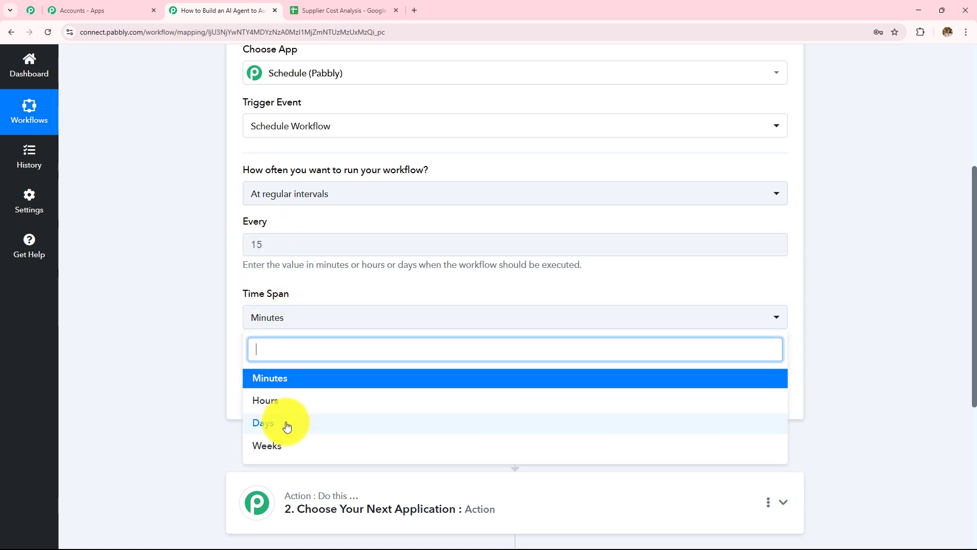
click(283, 445)
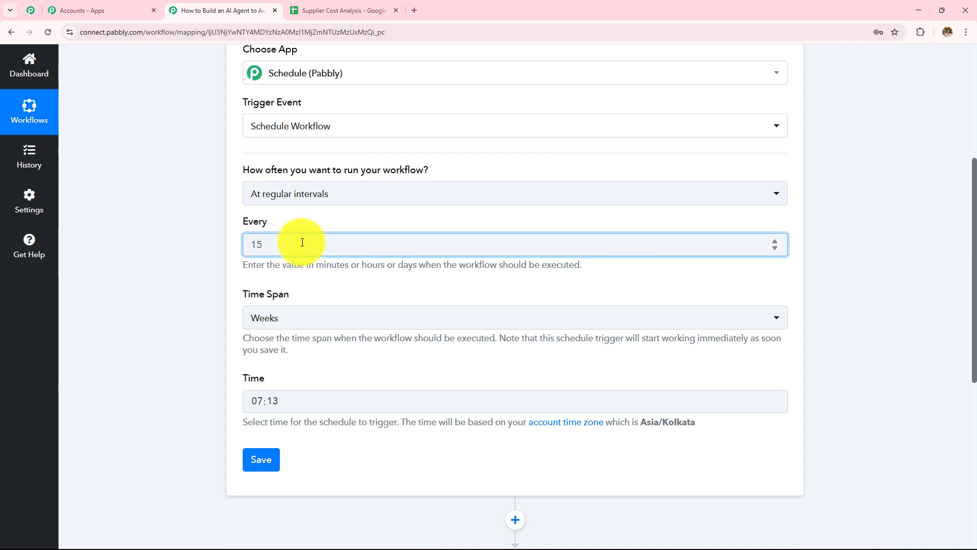
click(292, 398)
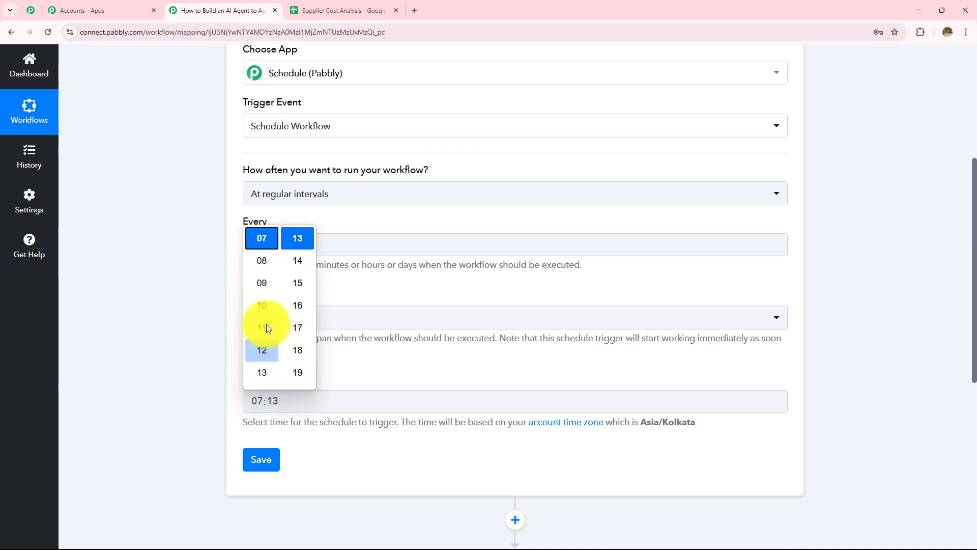
click(269, 257)
scroll(296, 307, up, 6)
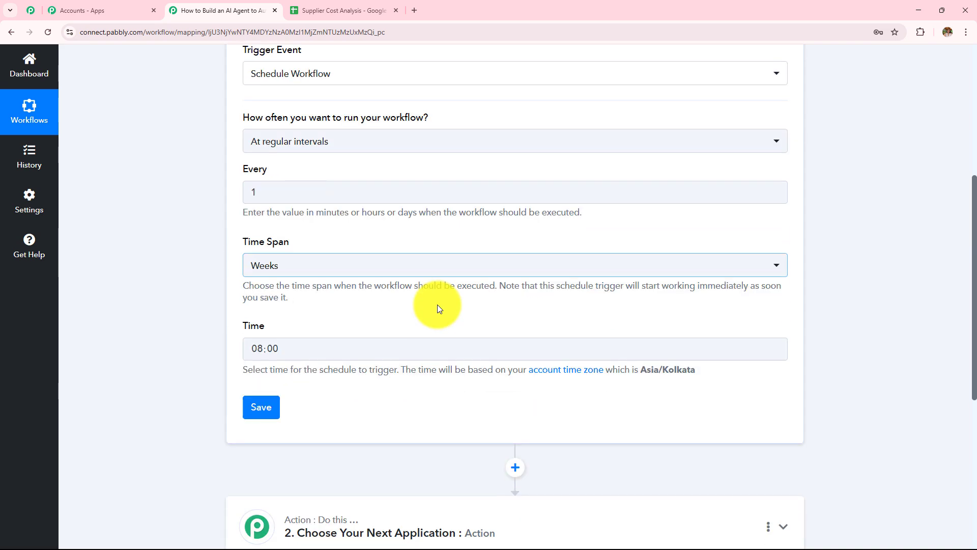
scroll(288, 310, down, 2)
click(270, 311)
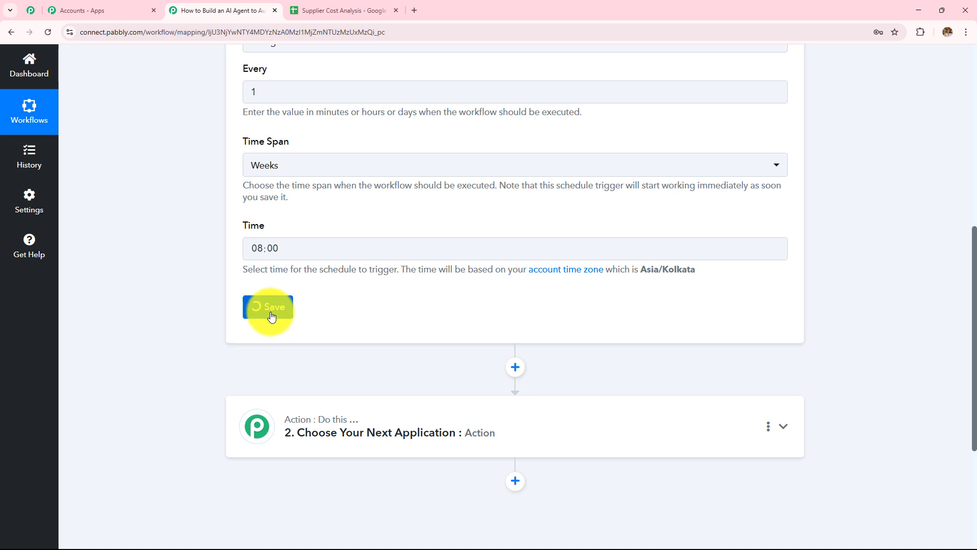
Review the response values (interval 1, At Regular Intervals, 08:00 local time) and collapse the trigger step.
scroll(463, 303, down, 1)
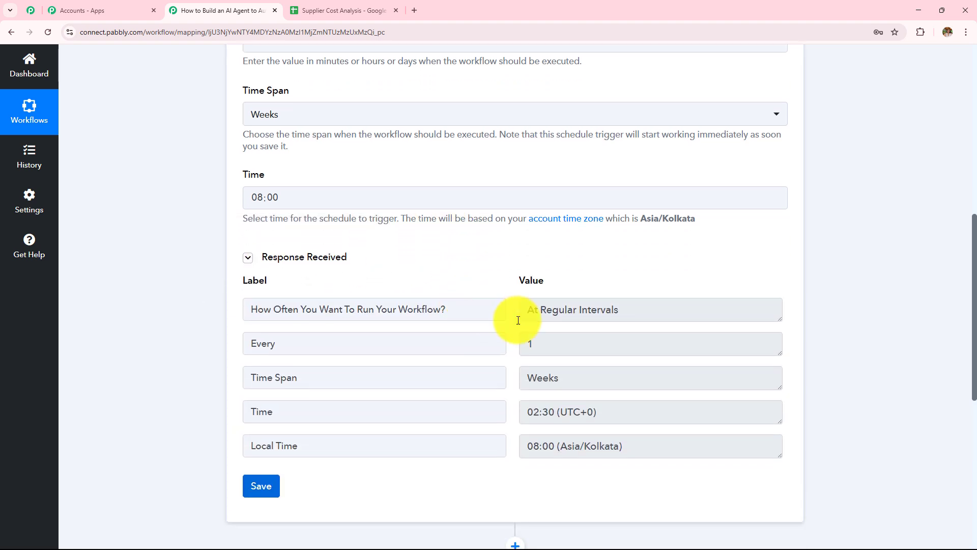
drag(584, 375, 480, 382)
double_click(545, 343)
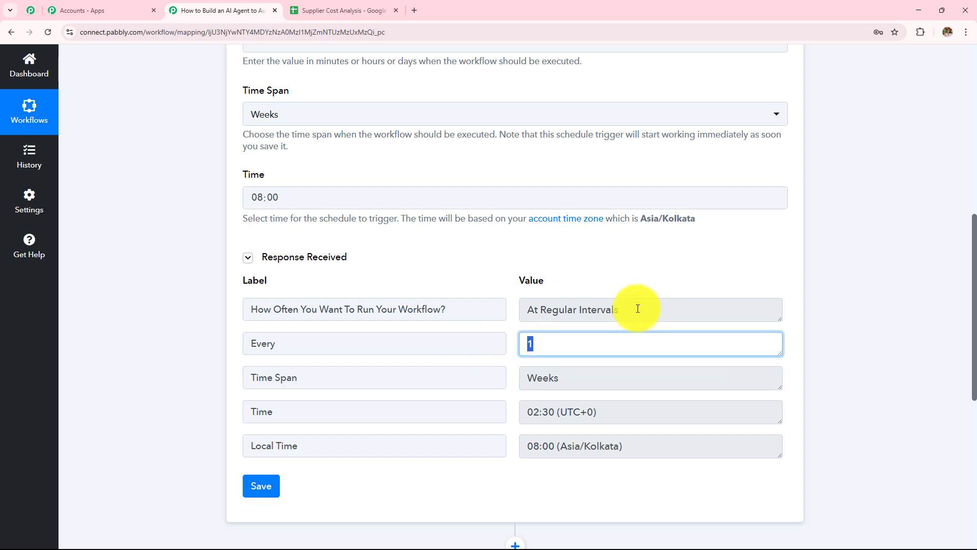
drag(633, 309, 359, 319)
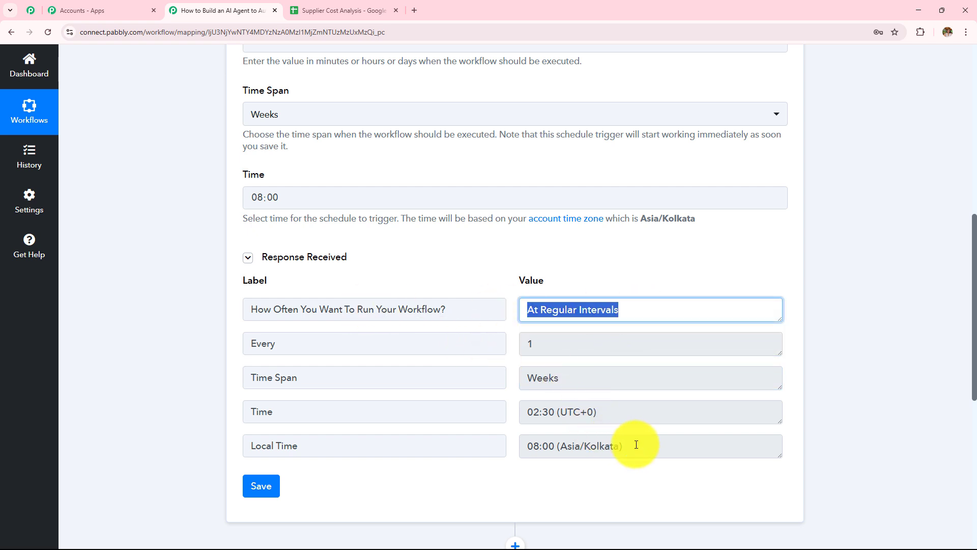
drag(636, 447, 476, 436)
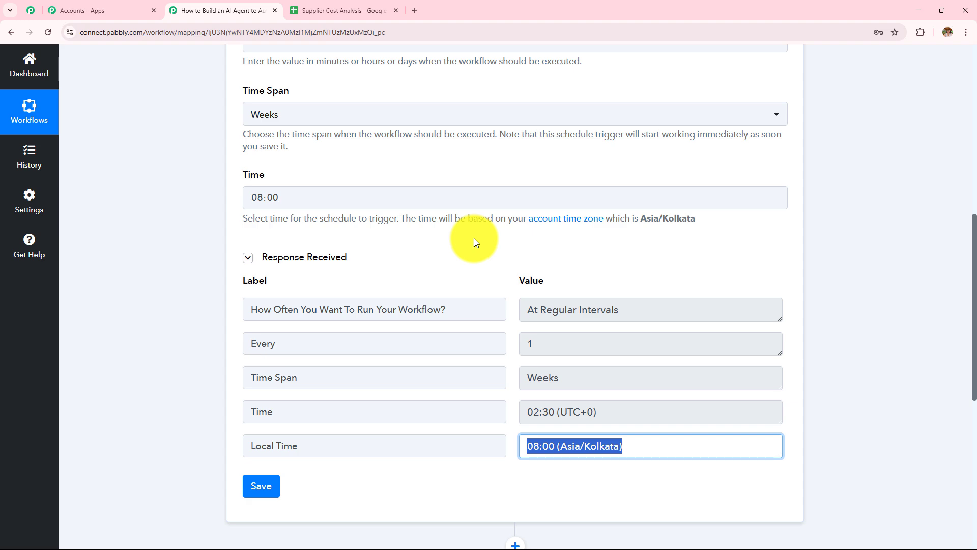
scroll(474, 238, up, 10)
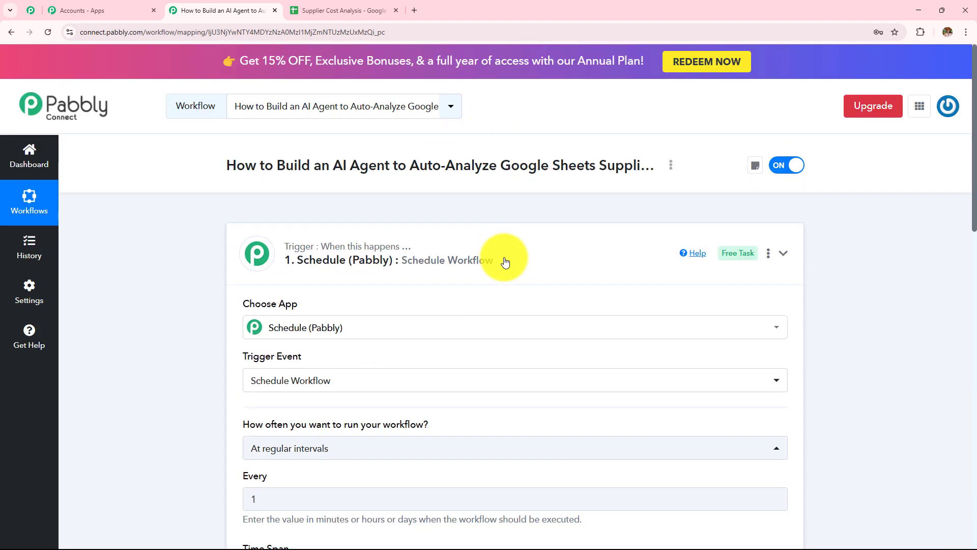
click(505, 262)
scroll(504, 262, down, 1)
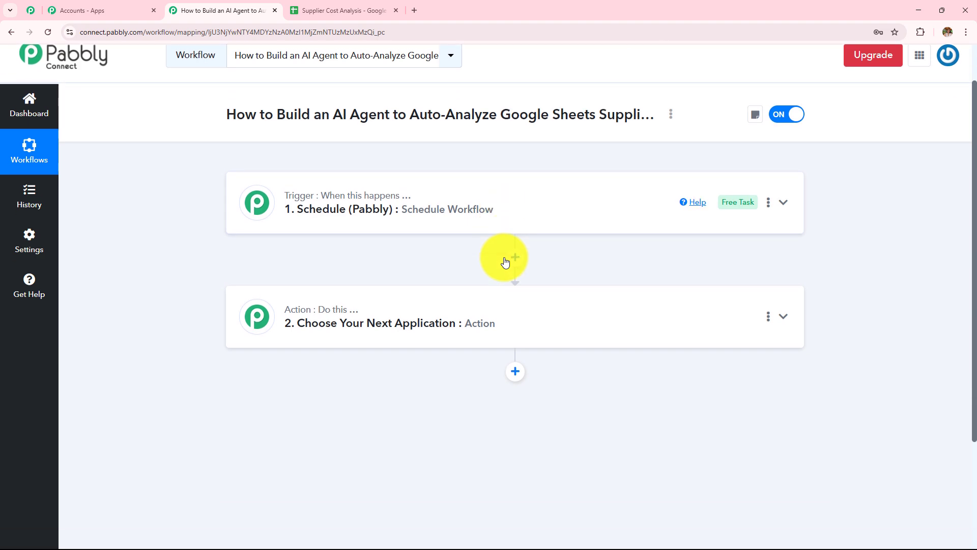
click(312, 15)
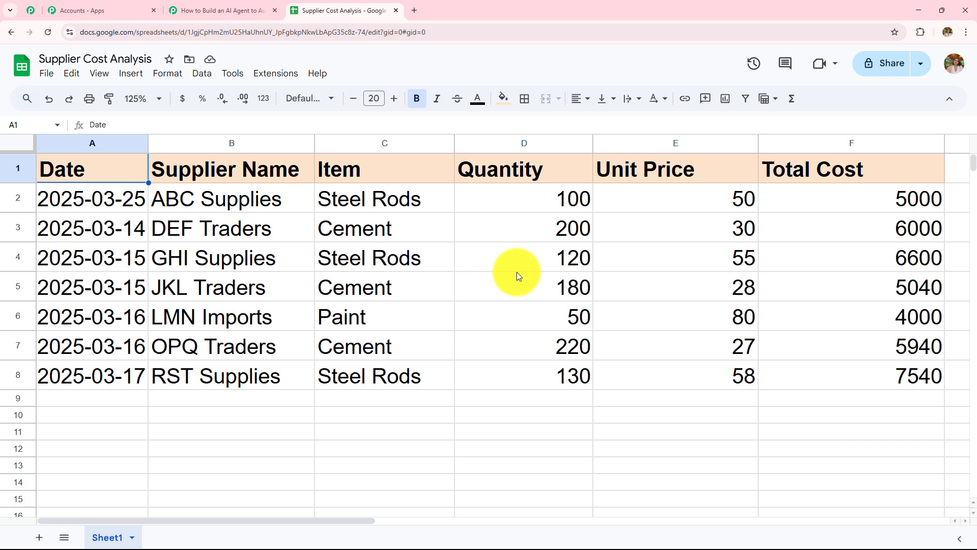
Search 'Googl' and choose Google Sheets as the action app.
click(224, 11)
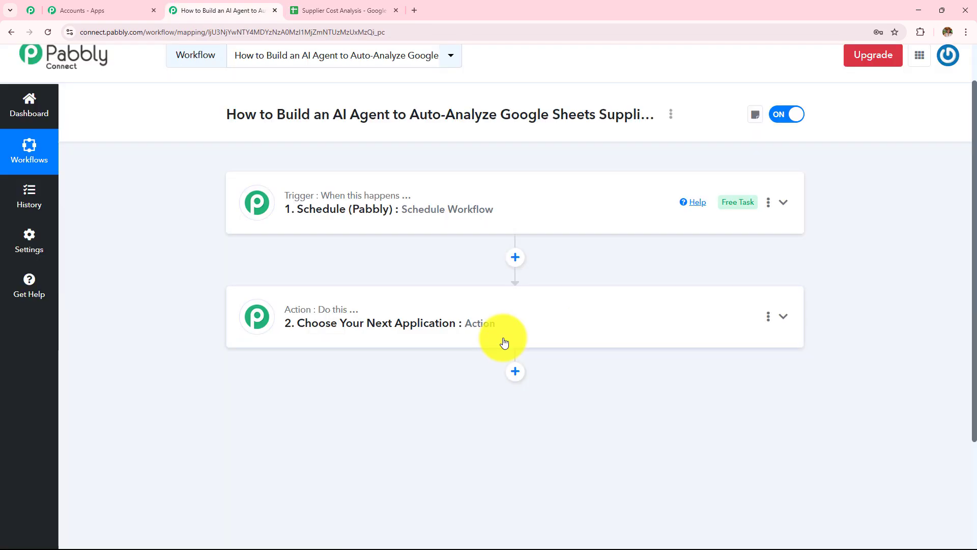
click(524, 321)
scroll(384, 370, down, 3)
click(377, 263)
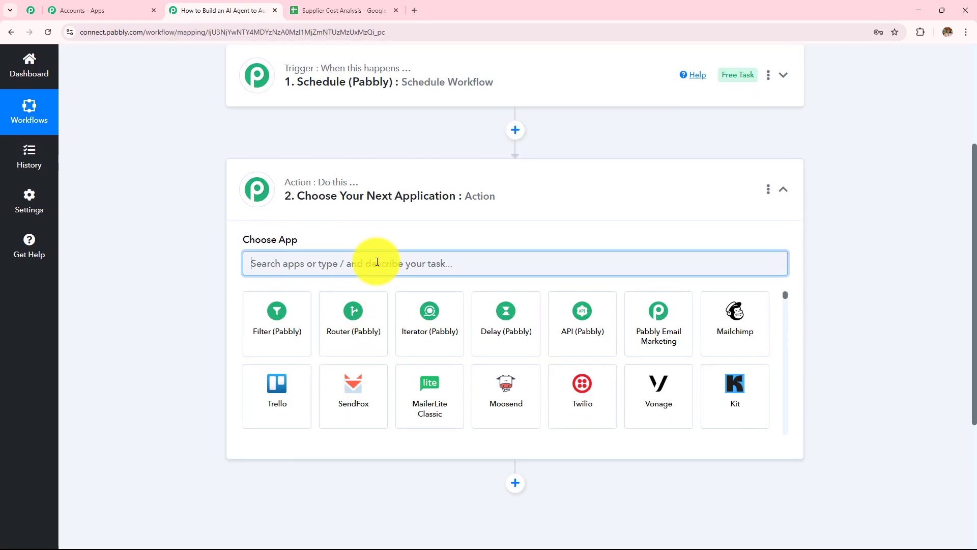
text(Googl)
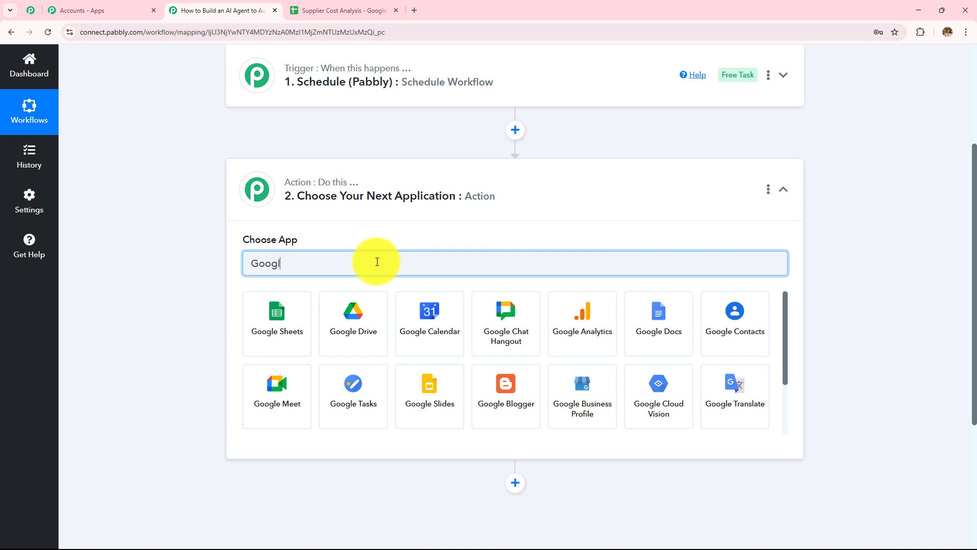
click(298, 315)
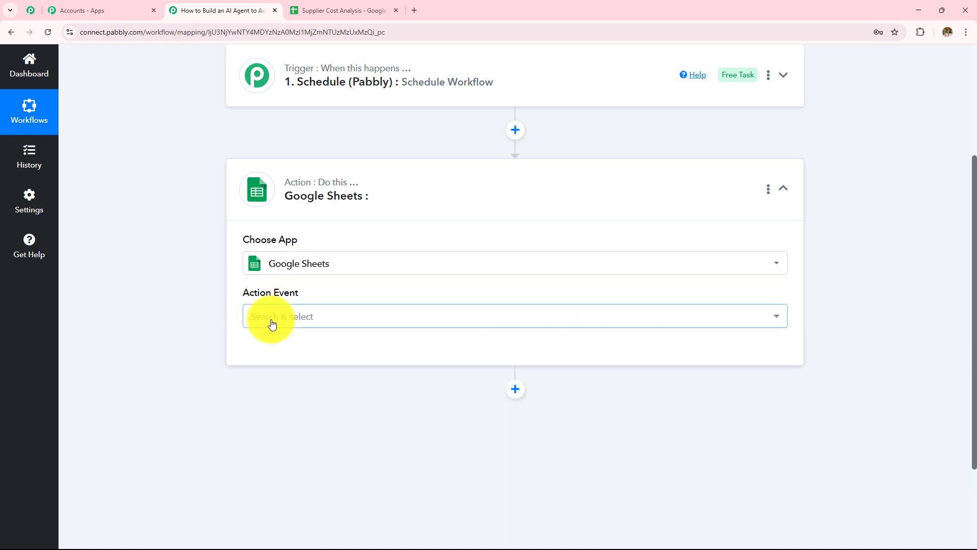
Select the Get Row(s) action event and bring up the account connection panel.
click(272, 323)
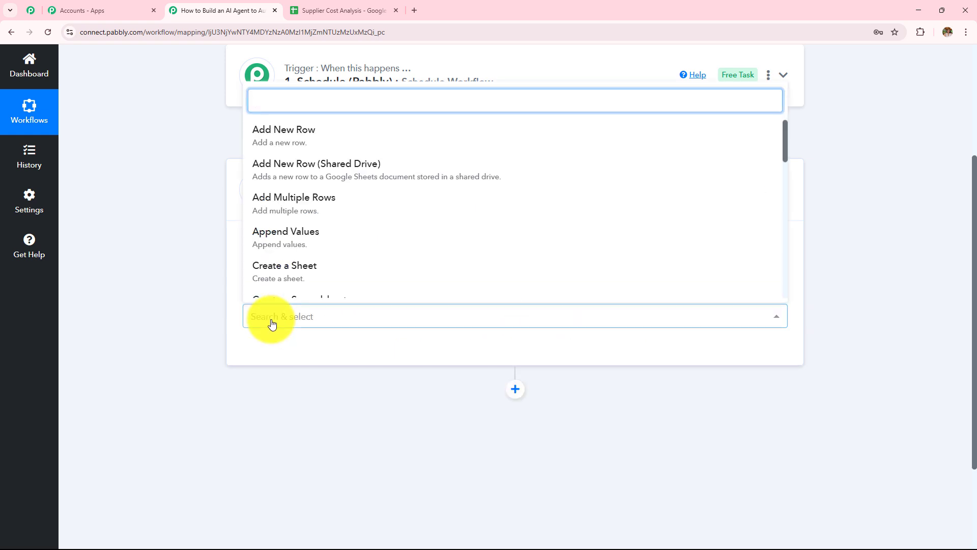
text(get)
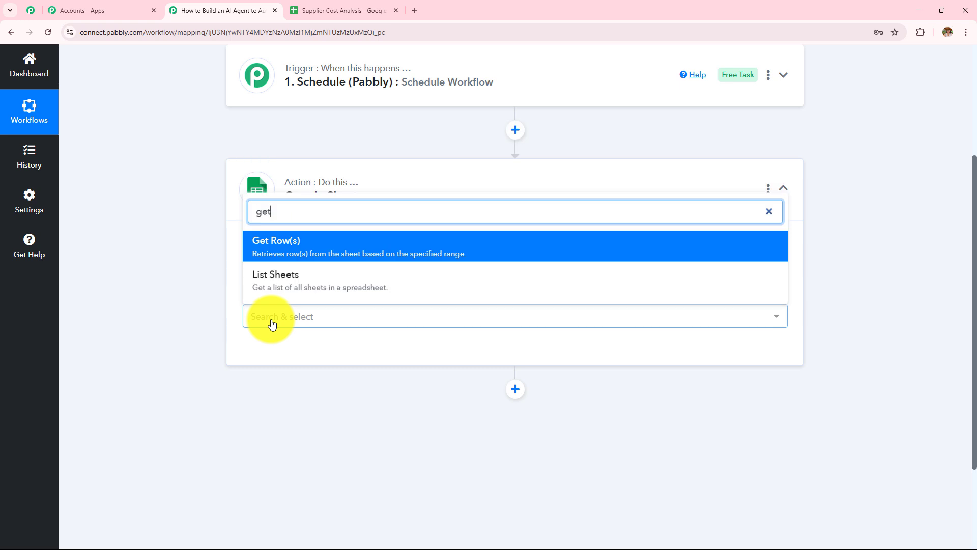
click(294, 254)
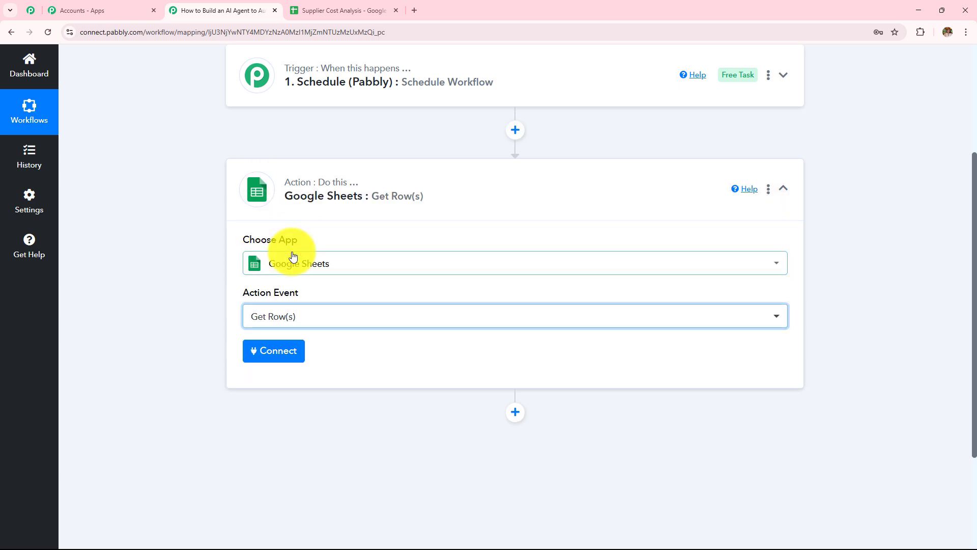
click(288, 356)
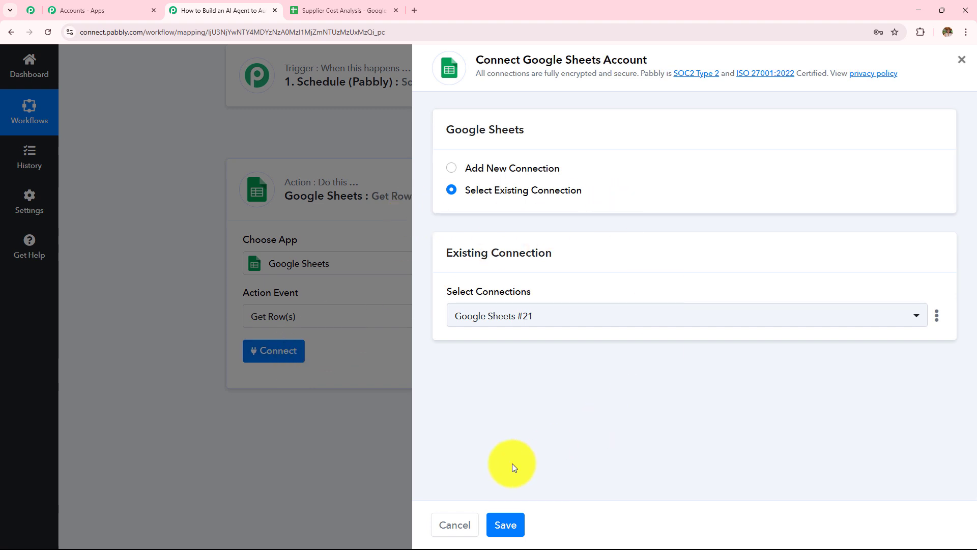
Add a new Google Sheets connection by signing in with Google and allowing access.
click(450, 168)
click(541, 340)
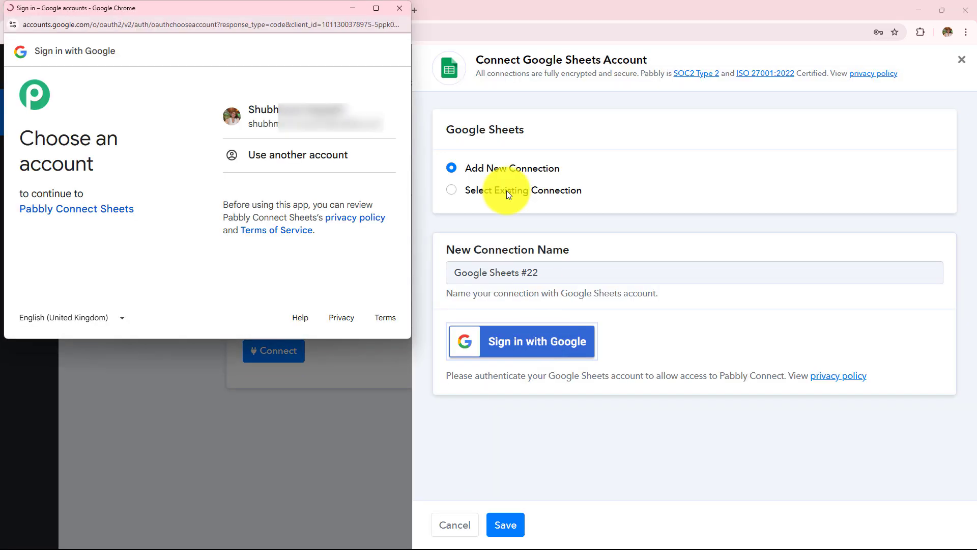
click(359, 135)
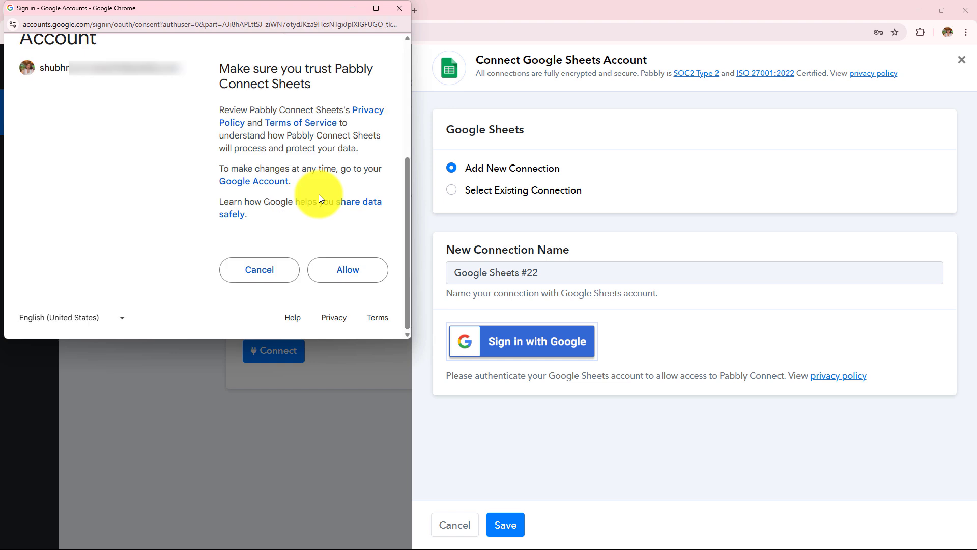
click(336, 274)
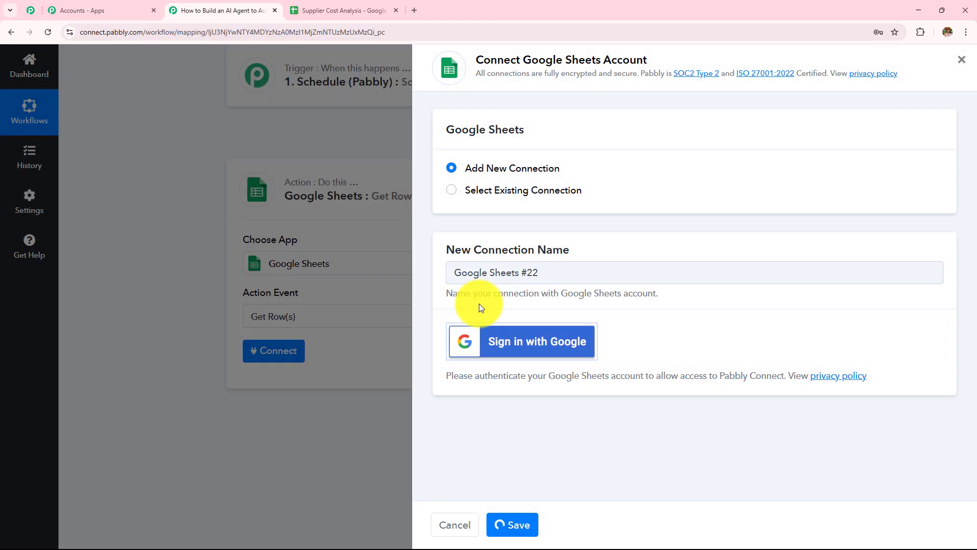
Review the Get Row(s) fields and glance at the Supplier Cost Analysis spreadsheet.
scroll(478, 277, down, 3)
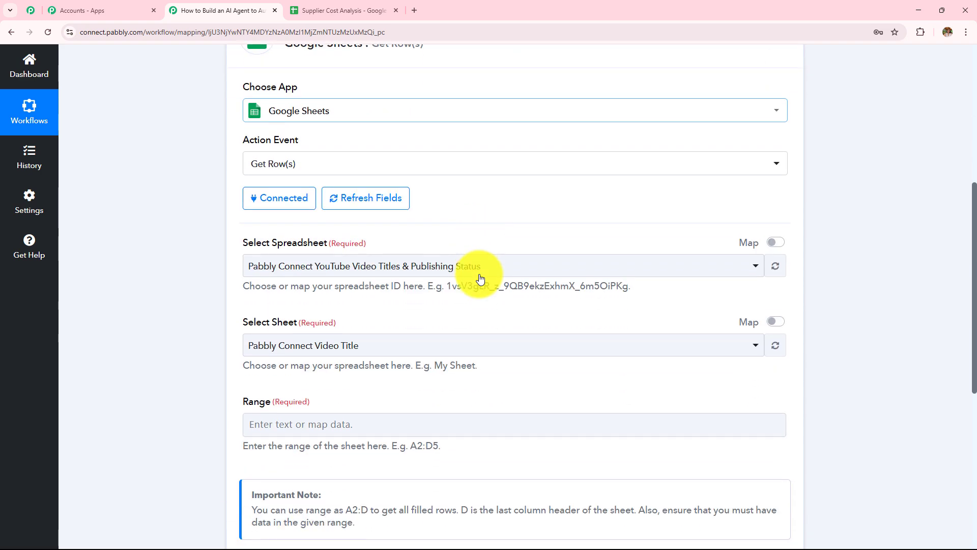
scroll(480, 277, down, 2)
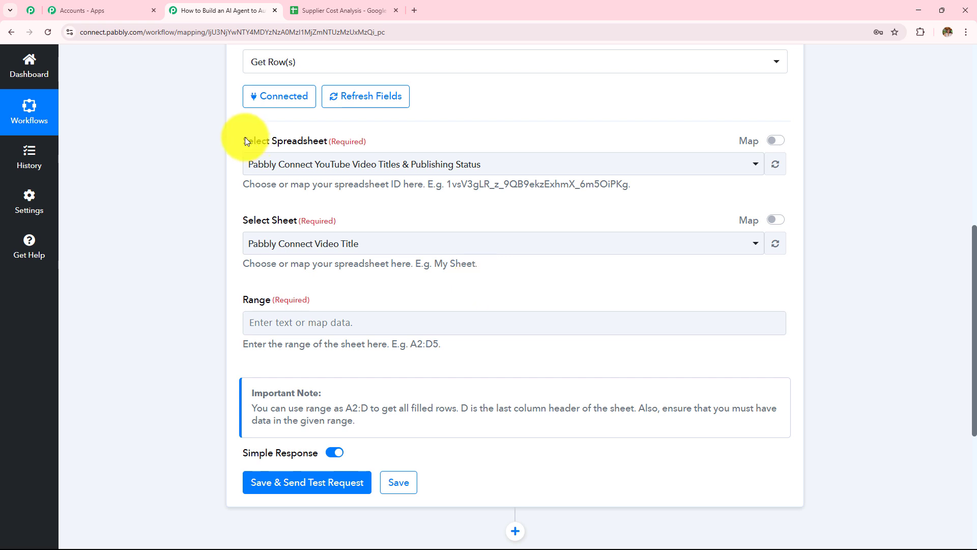
drag(246, 137, 436, 364)
click(471, 291)
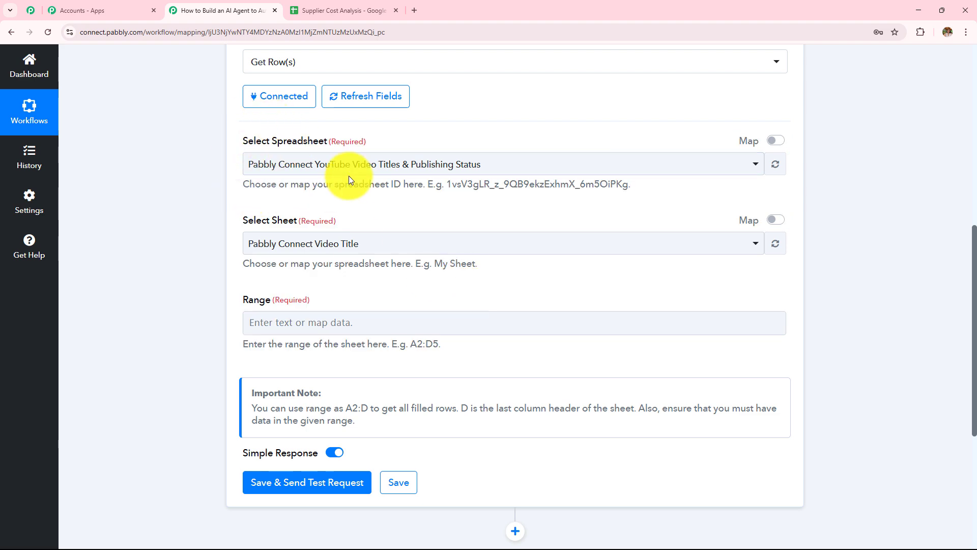
click(337, 10)
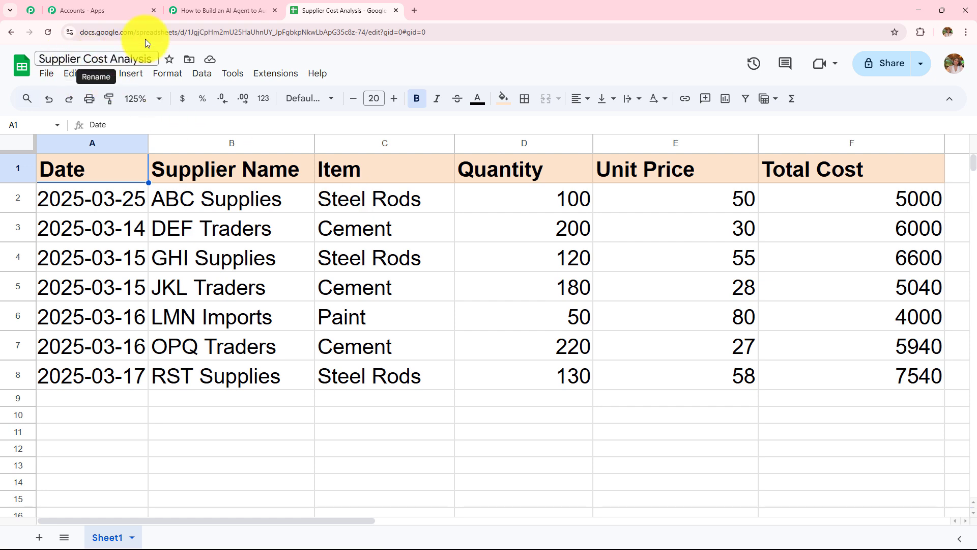
click(196, 10)
Select the Supplier Cost Analysis spreadsheet and Sheet1 in the Get Row(s) step.
click(394, 164)
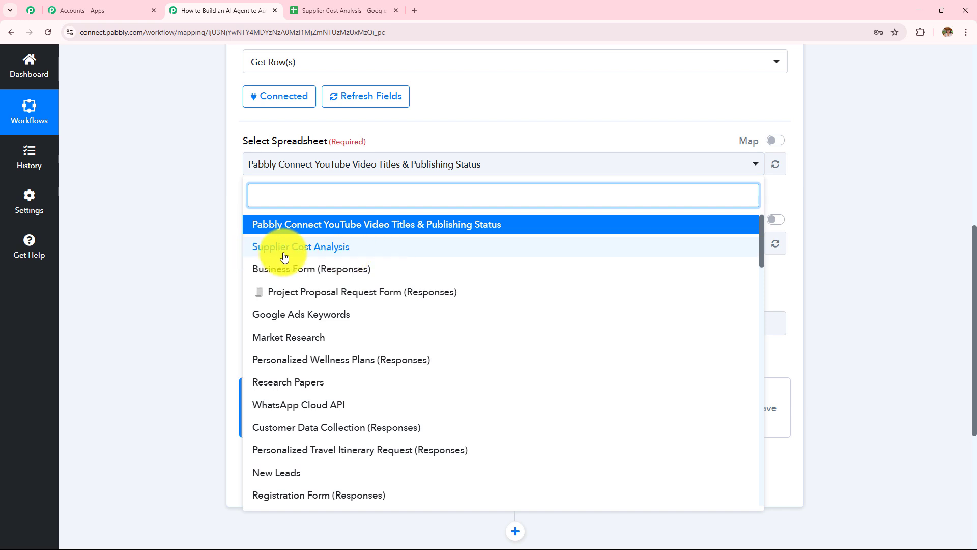
click(305, 249)
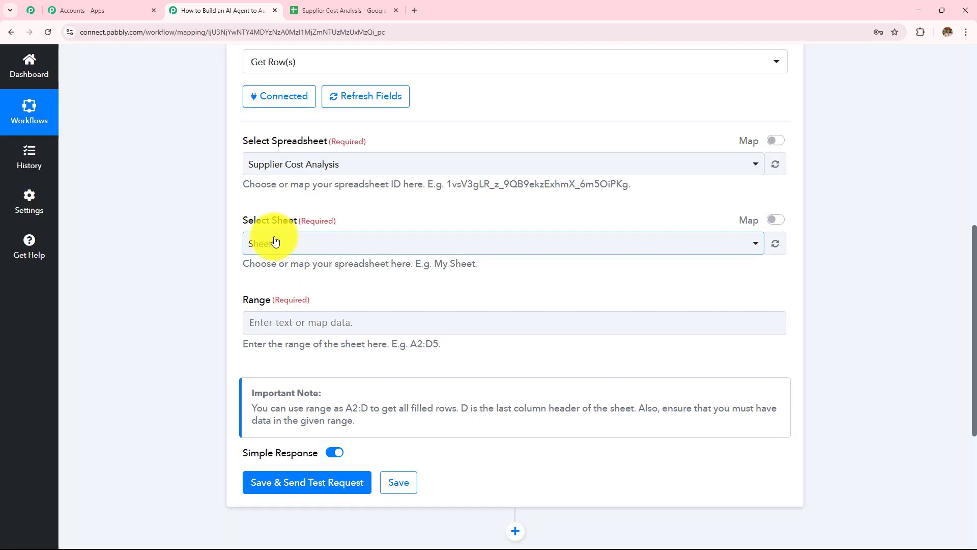
click(305, 245)
click(295, 306)
click(324, 15)
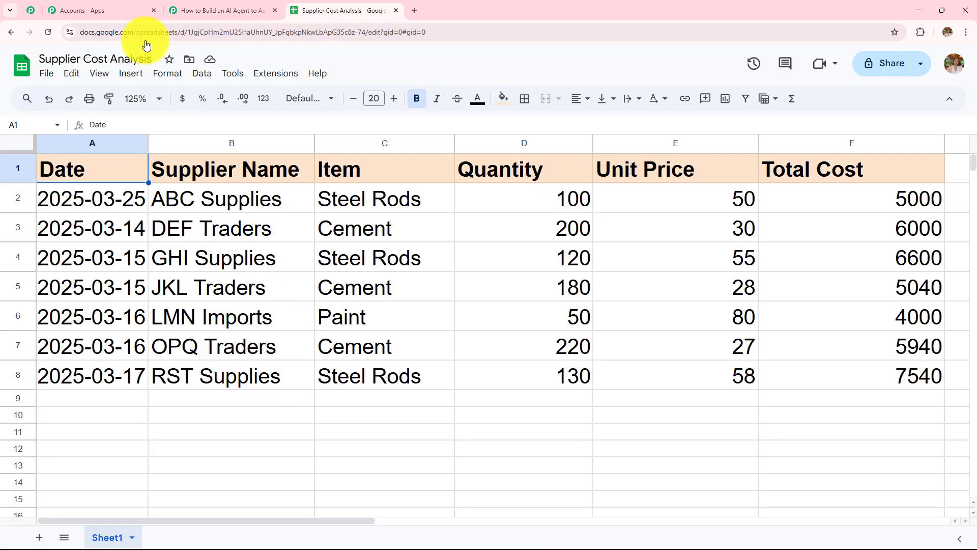
click(235, 10)
Begin the row range, checking the spreadsheet's data columns A to F against the example format.
scroll(301, 294, down, 2)
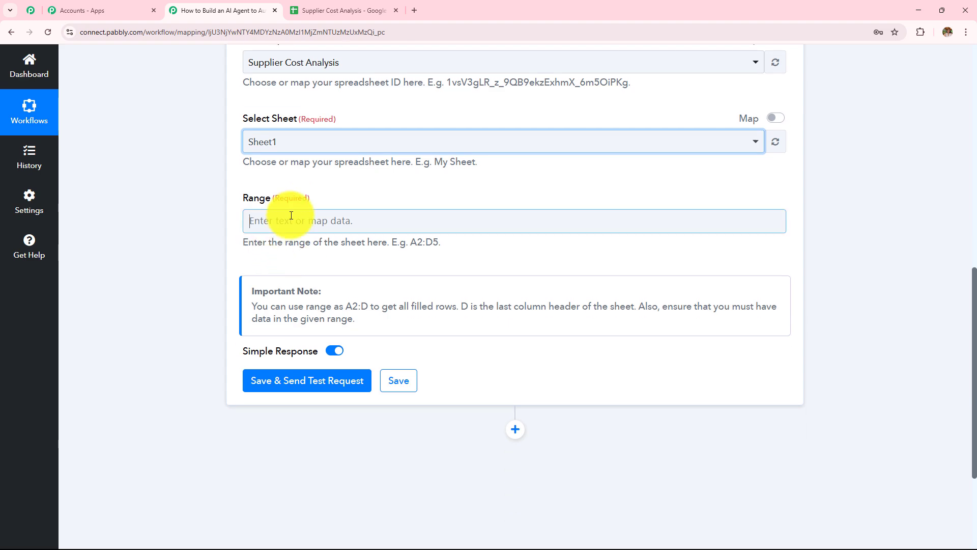
click(291, 218)
click(332, 11)
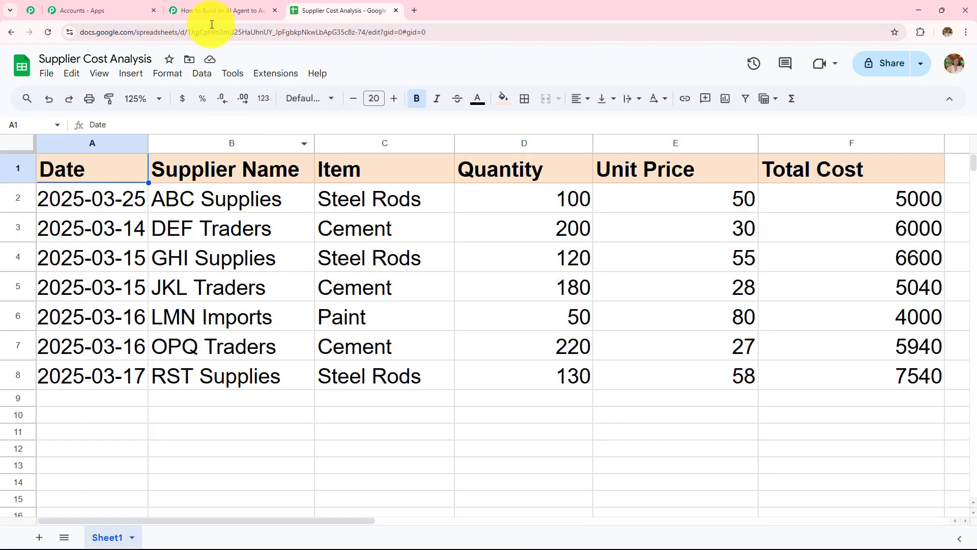
click(219, 10)
click(227, 269)
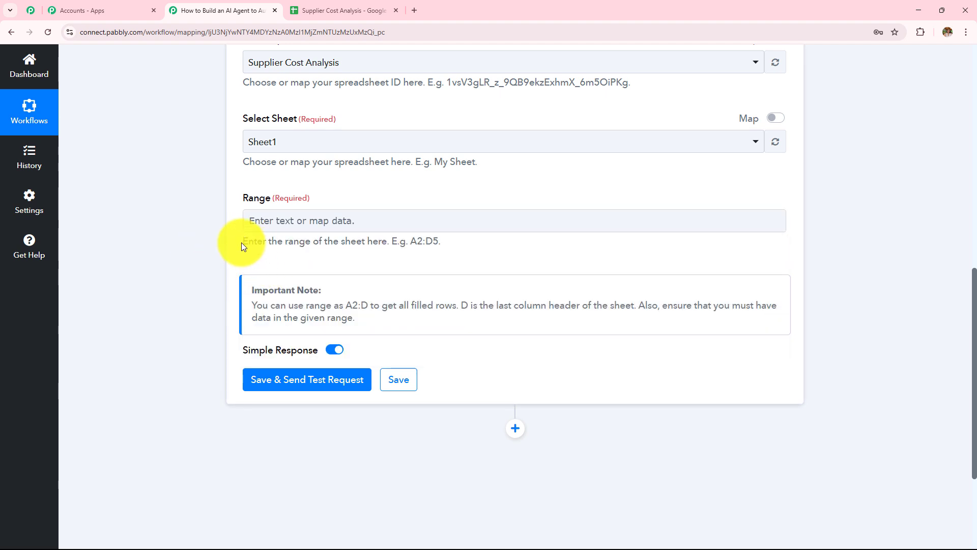
drag(243, 242, 454, 243)
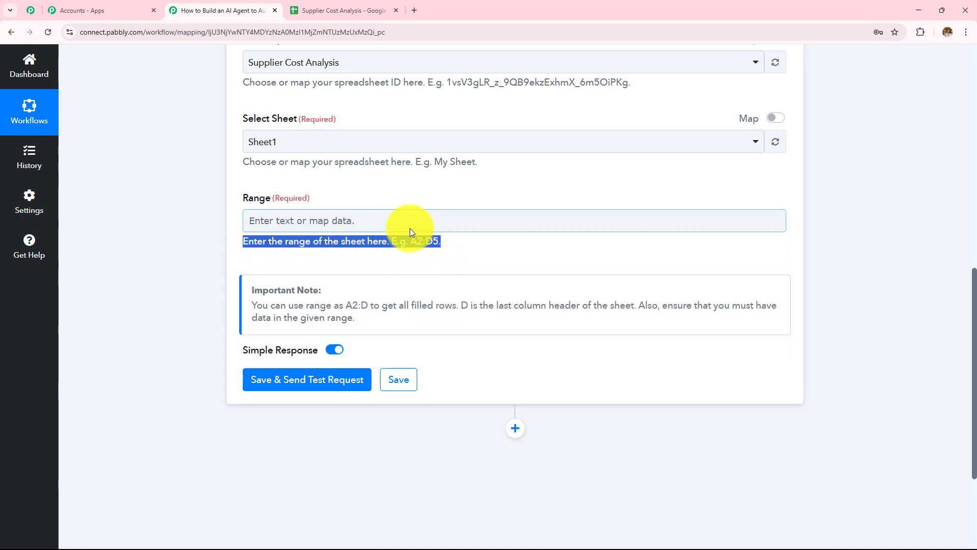
click(336, 10)
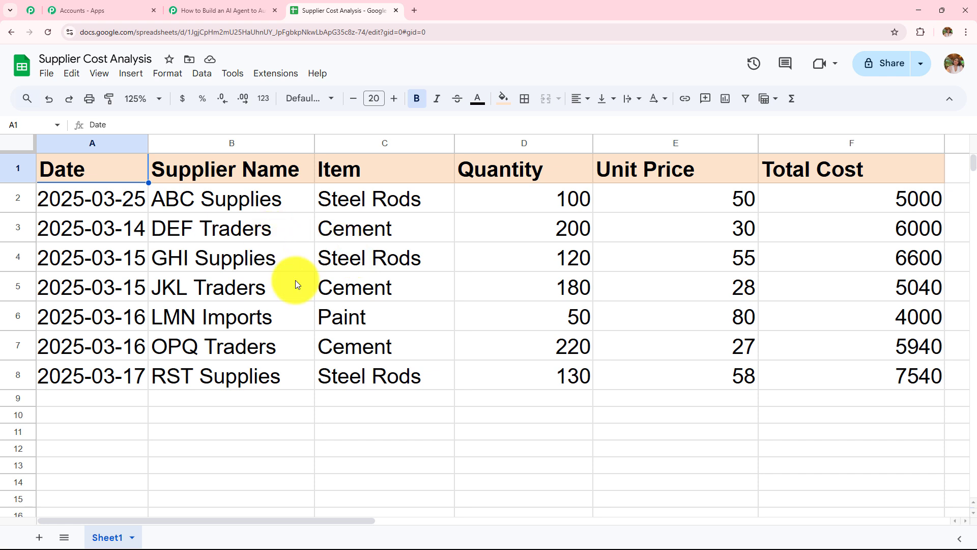
Check that the supplier data in the sheet starts at cell A2.
click(106, 203)
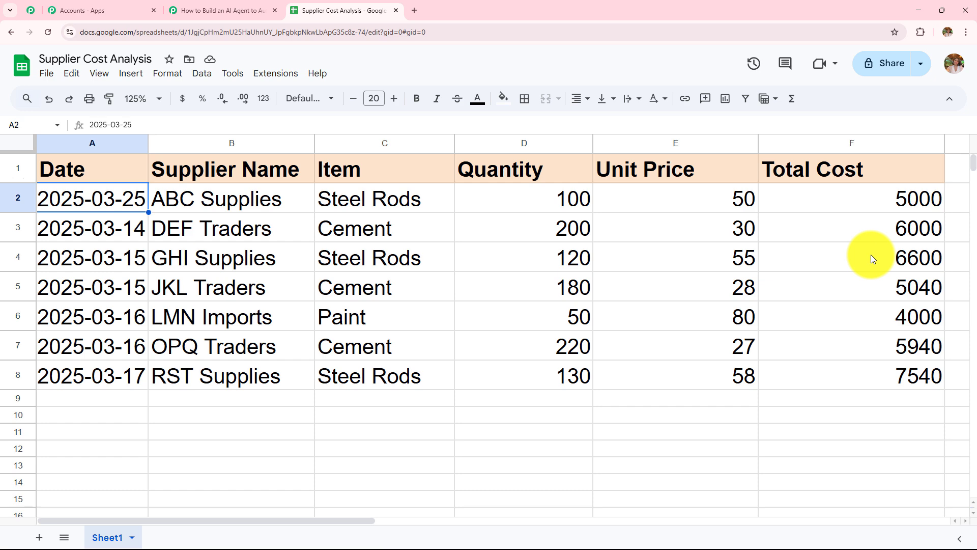
scroll(973, 172, down, 7)
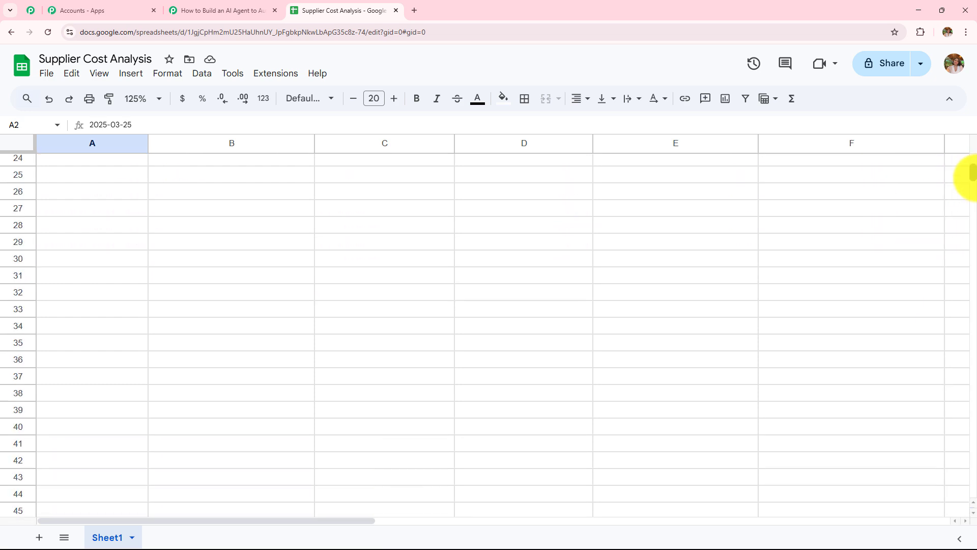
scroll(970, 176, up, 7)
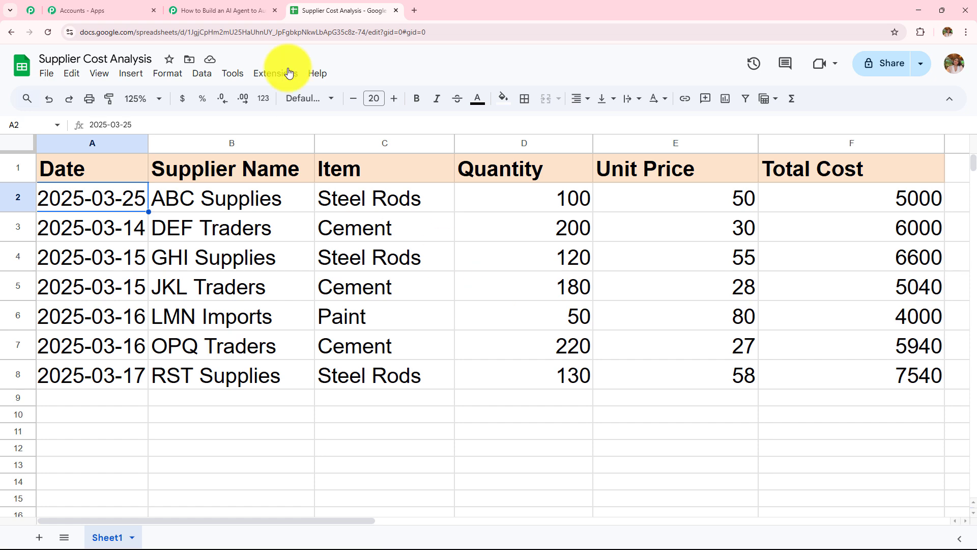
Enter A2:F as the Get Row(s) range in the workflow.
click(239, 10)
click(268, 219)
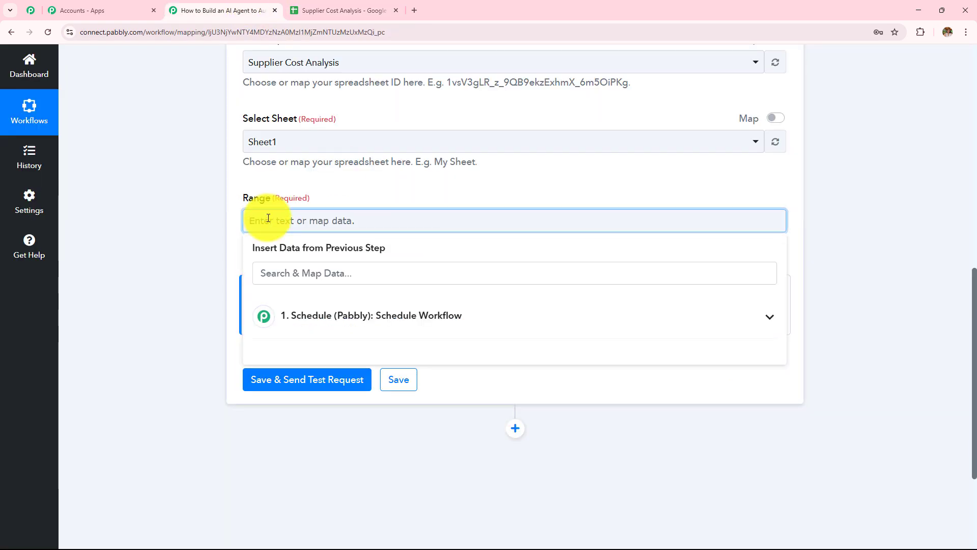
text(A2)
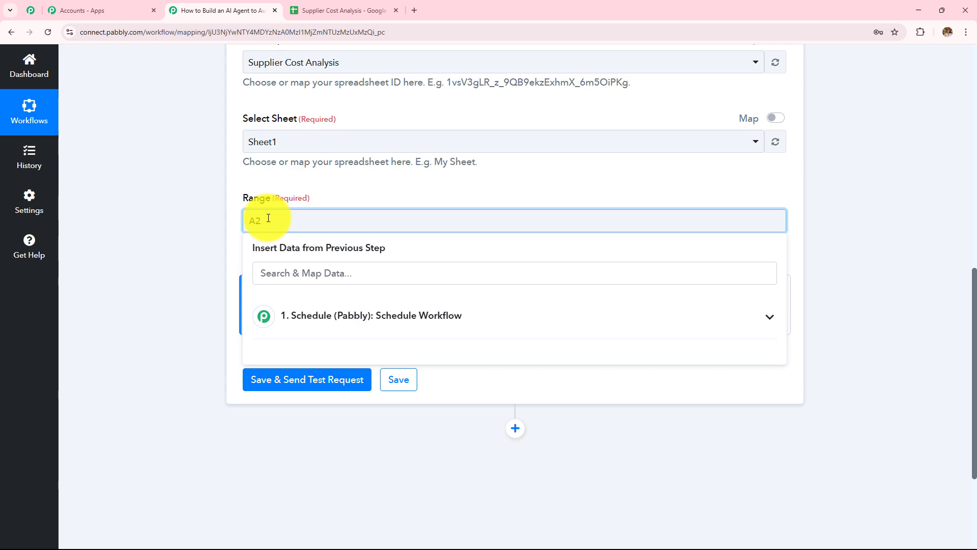
key(Return)
key(BackSpace)
text(:F)
Select cells A2 to F8 in the sheet to confirm the range covers the data.
click(321, 11)
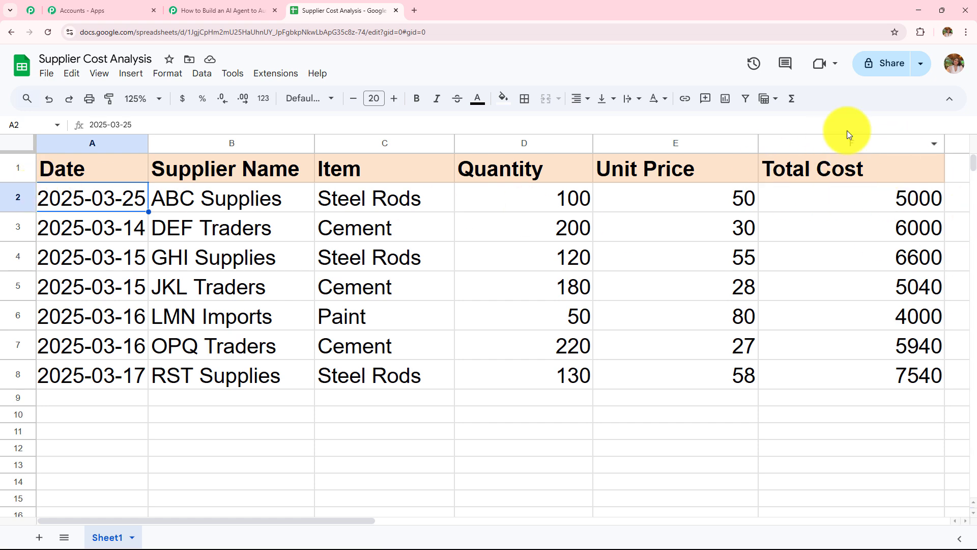
click(267, 16)
click(137, 246)
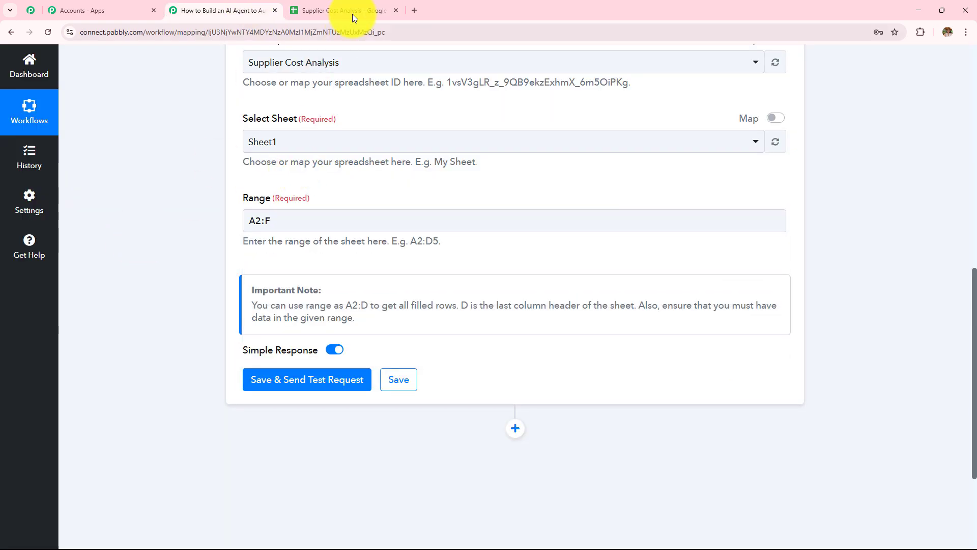
click(351, 11)
drag(61, 197, 829, 378)
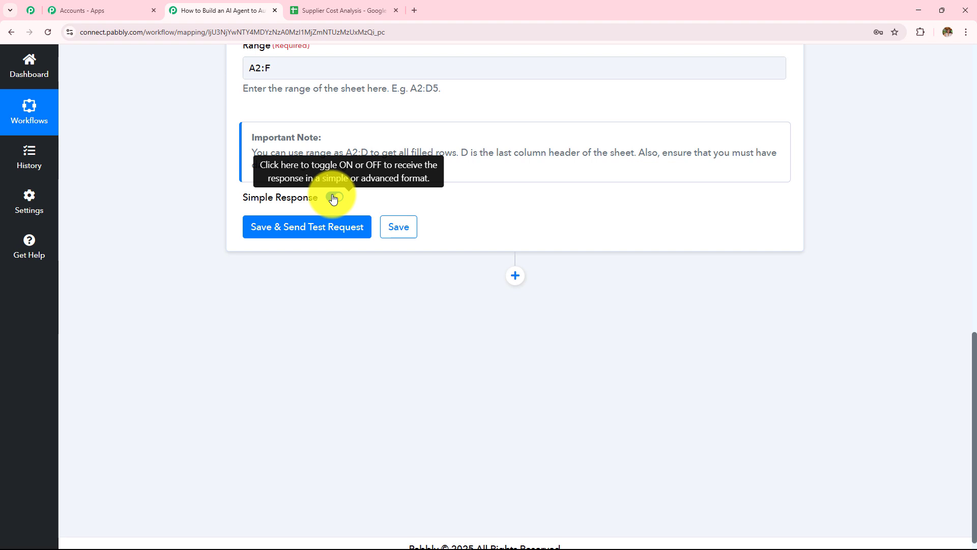
Turn off Simple Response, then save the step and fetch the test rows.
click(333, 199)
click(333, 199)
click(321, 226)
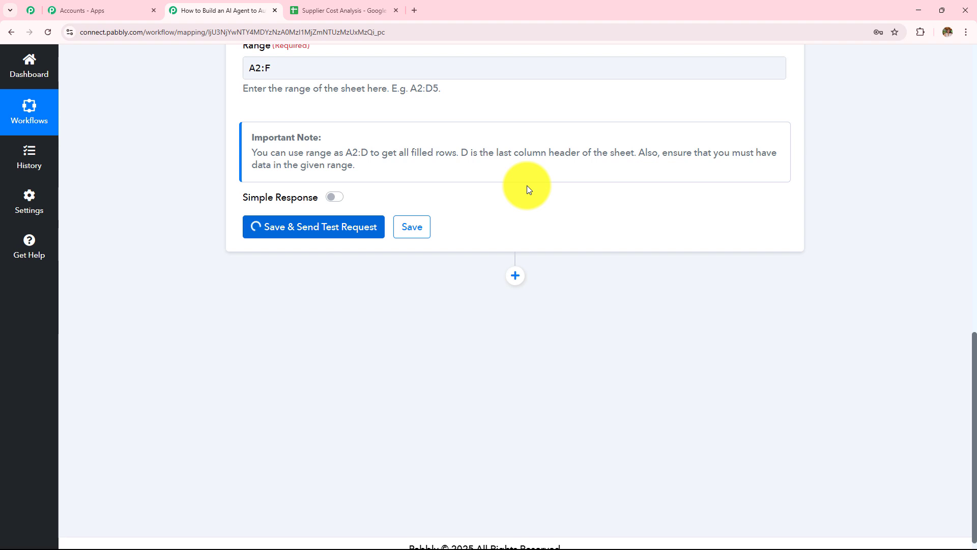
scroll(636, 183, down, 2)
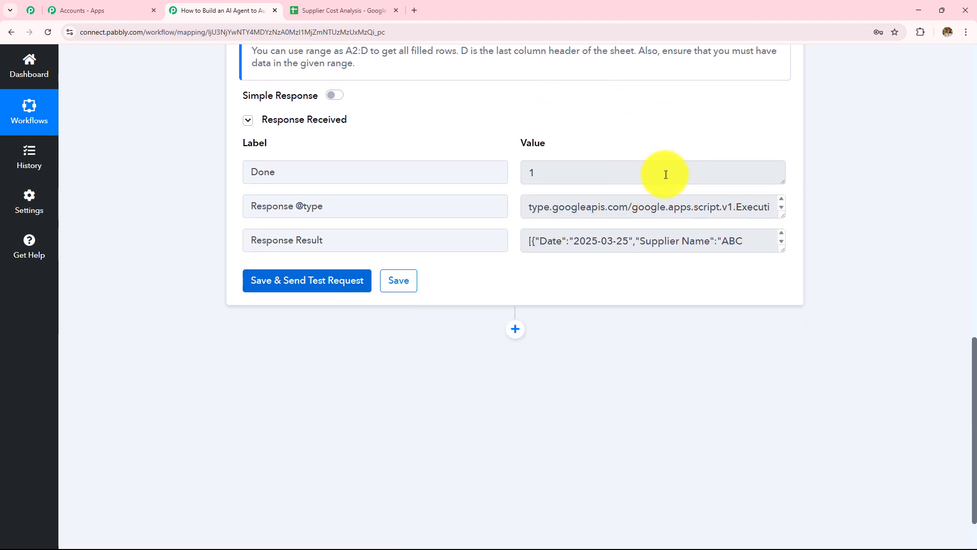
drag(783, 249, 800, 517)
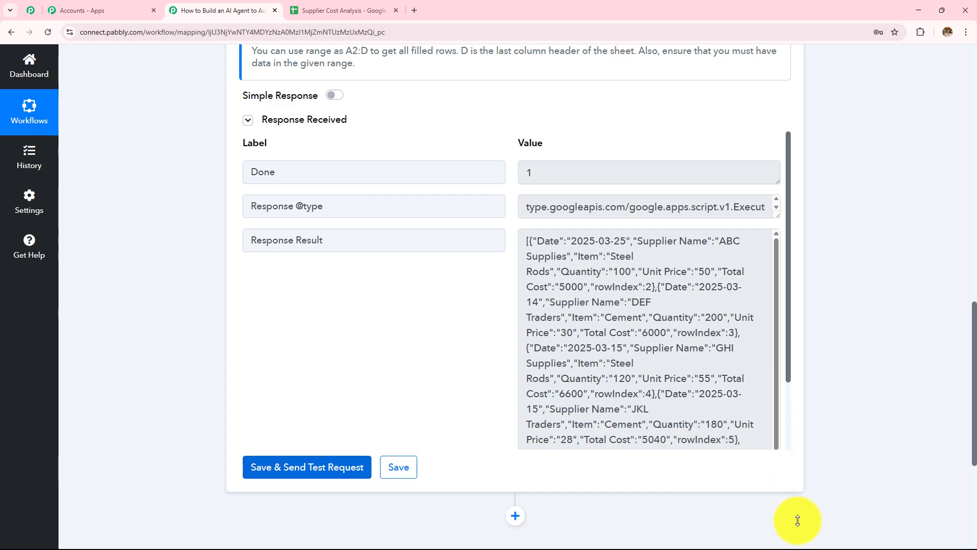
scroll(676, 376, down, 2)
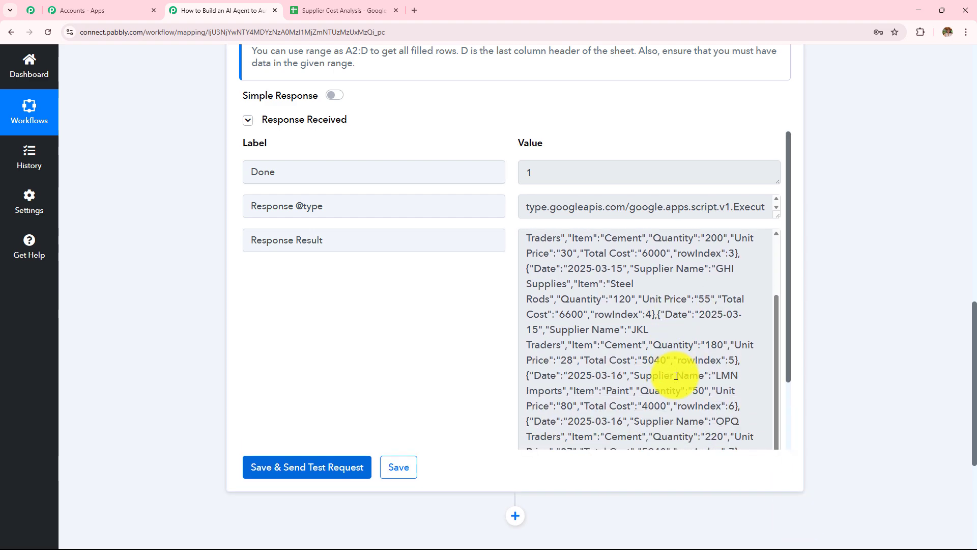
Compare the fetched JSON with the sheet and confirm rows 2 through 8 were returned.
click(288, 4)
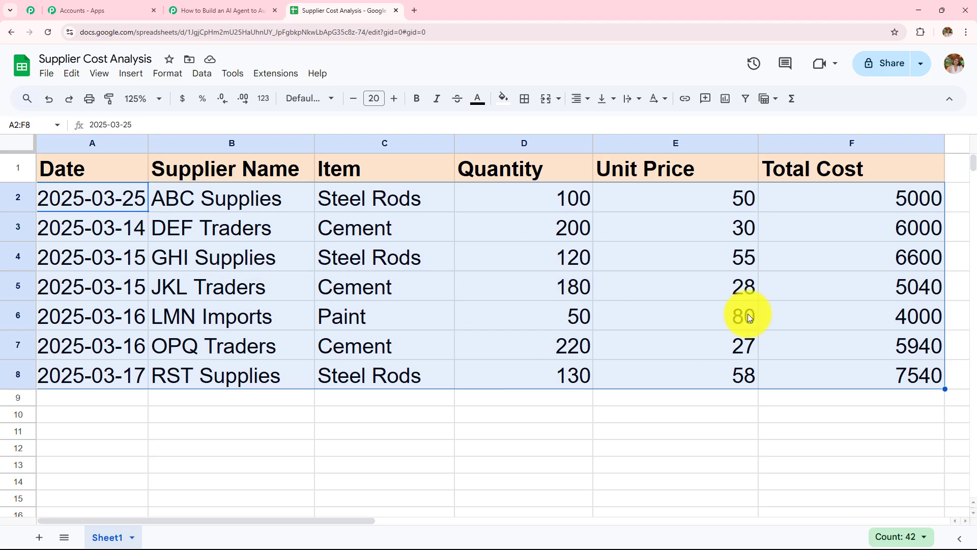
click(231, 9)
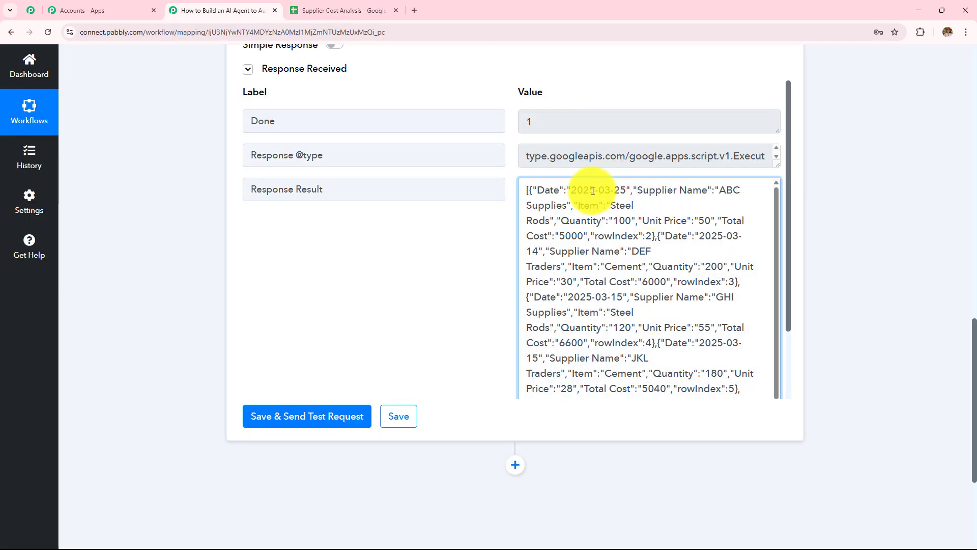
drag(577, 191, 742, 236)
click(313, 11)
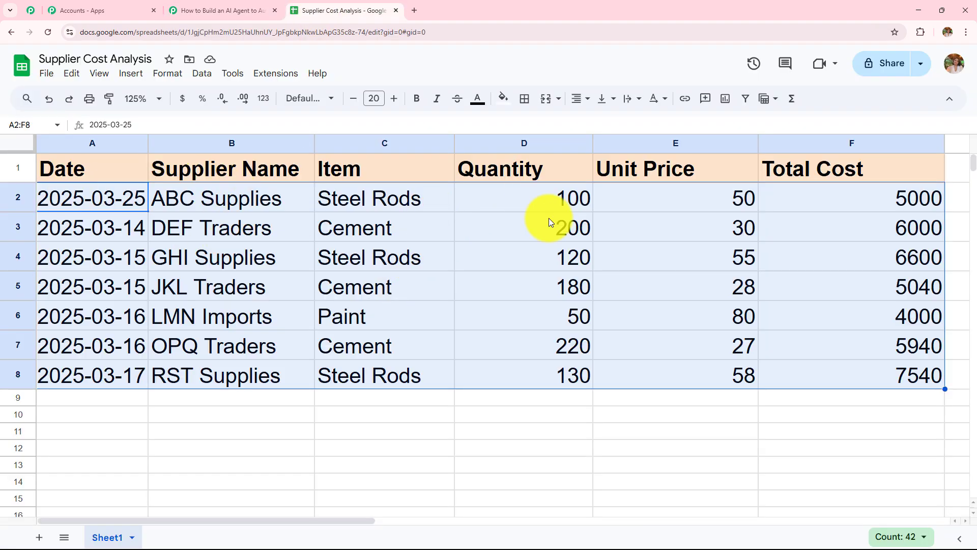
click(219, 10)
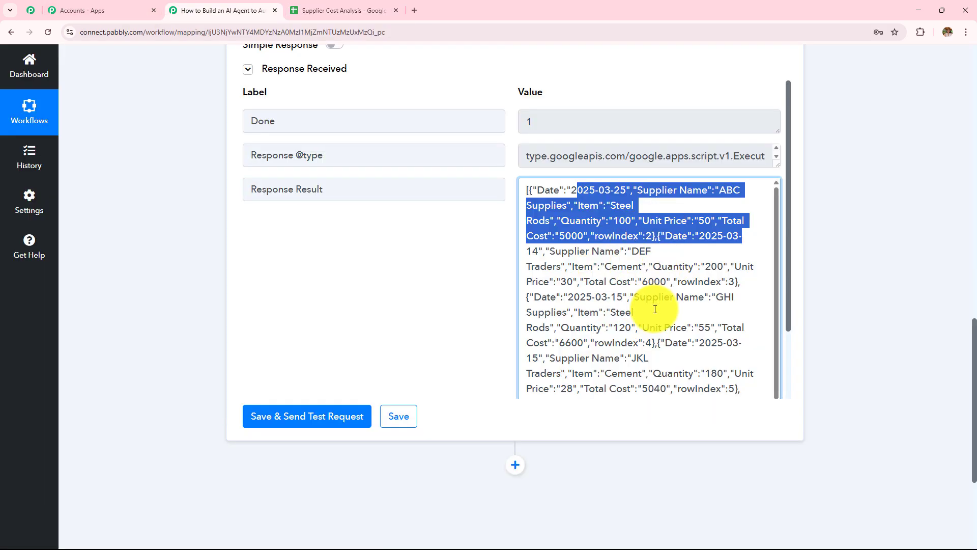
click(681, 324)
scroll(681, 323, down, 2)
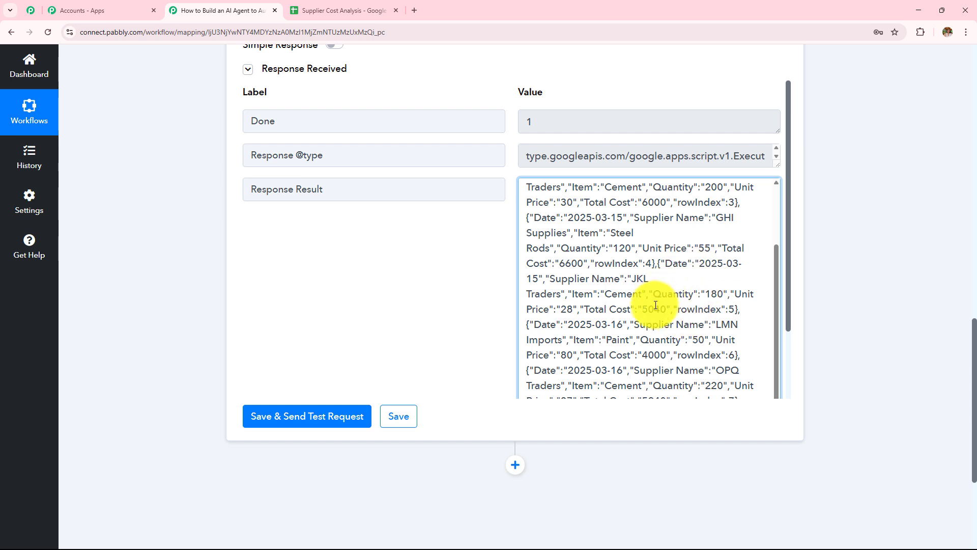
scroll(663, 309, down, 1)
scroll(664, 309, down, 3)
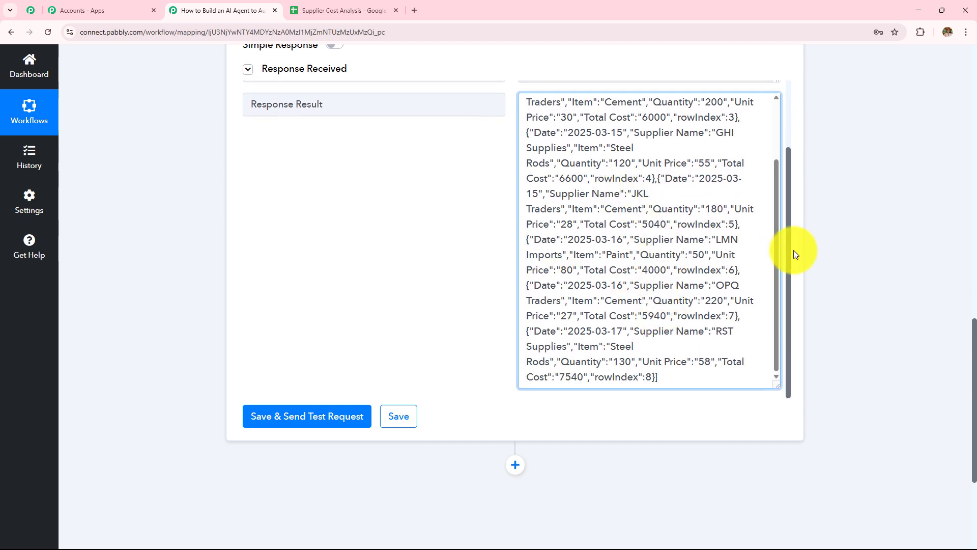
click(823, 241)
scroll(824, 241, down, 4)
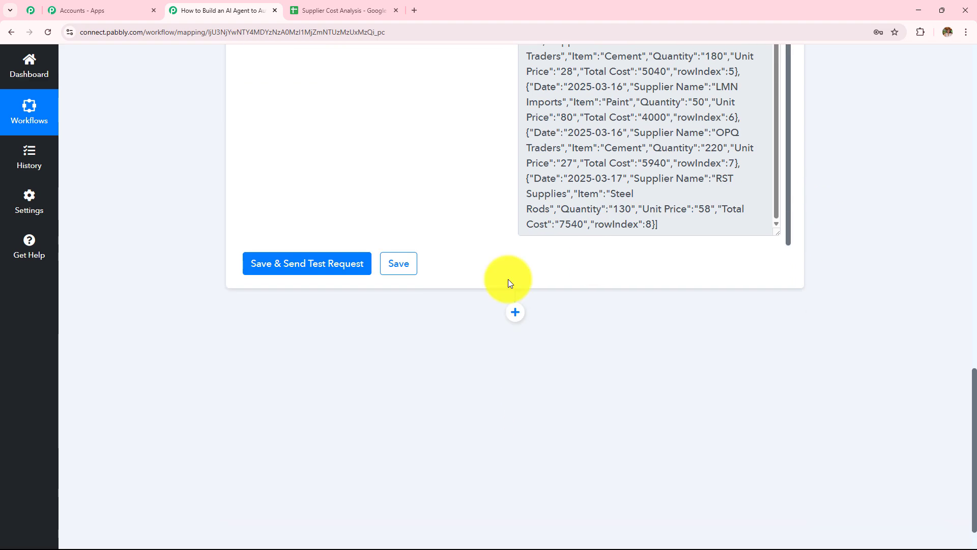
Add an OpenAI action step after Get Row(s) with the ChatGPT event.
click(516, 318)
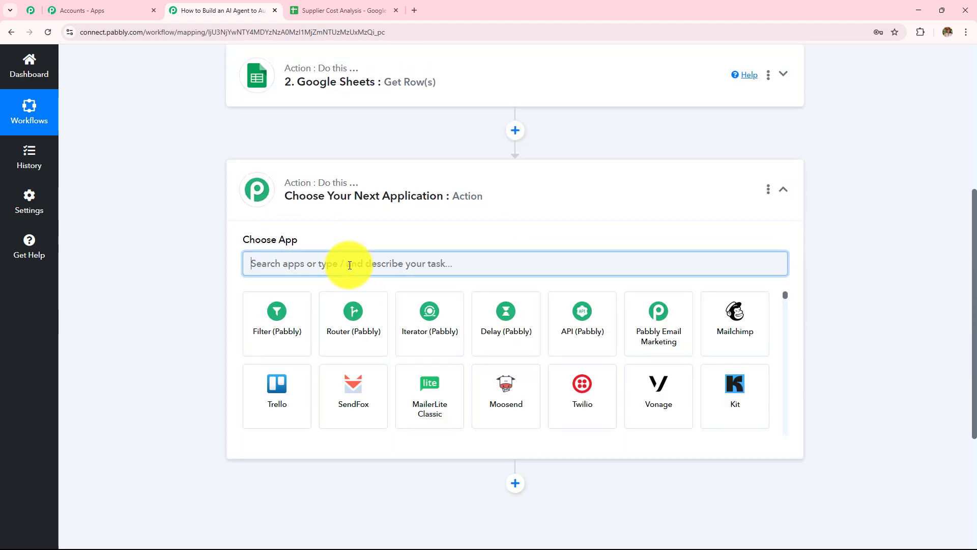
text(O)
text(pen)
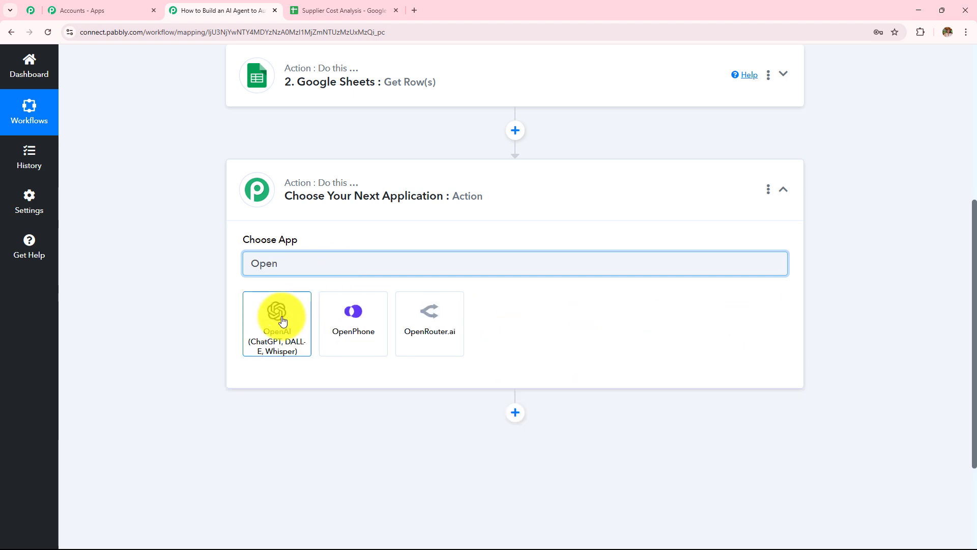
click(280, 319)
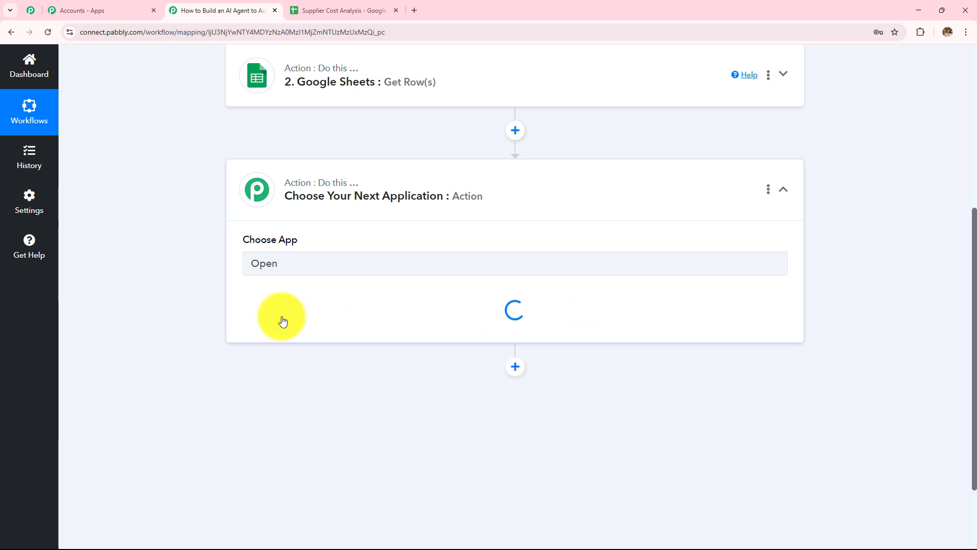
click(283, 318)
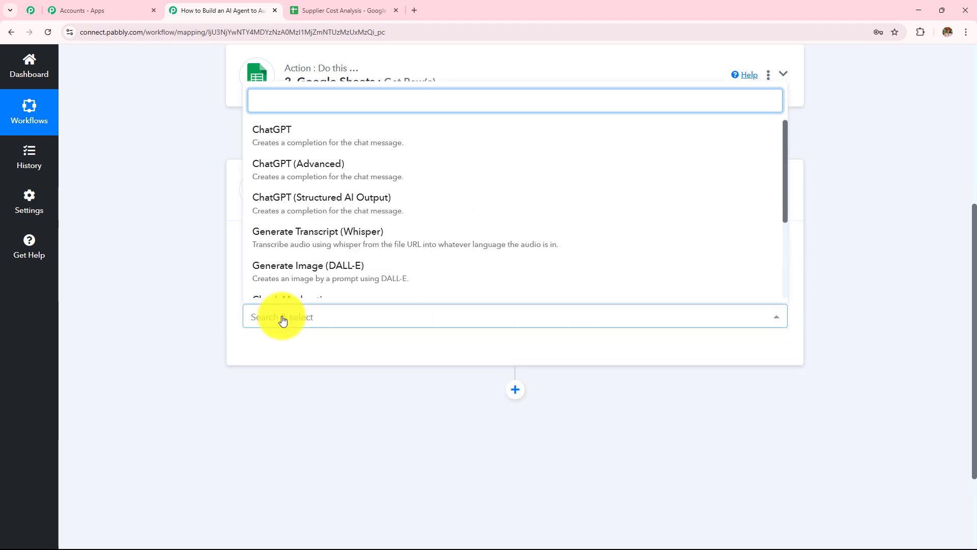
click(294, 138)
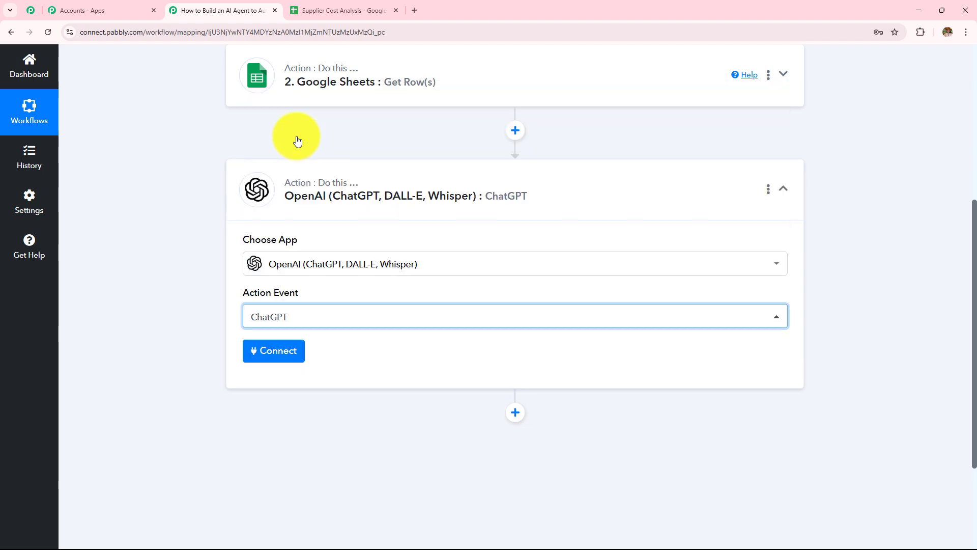
Start a new OpenAI connection and go to the OpenAI API keys page.
click(287, 362)
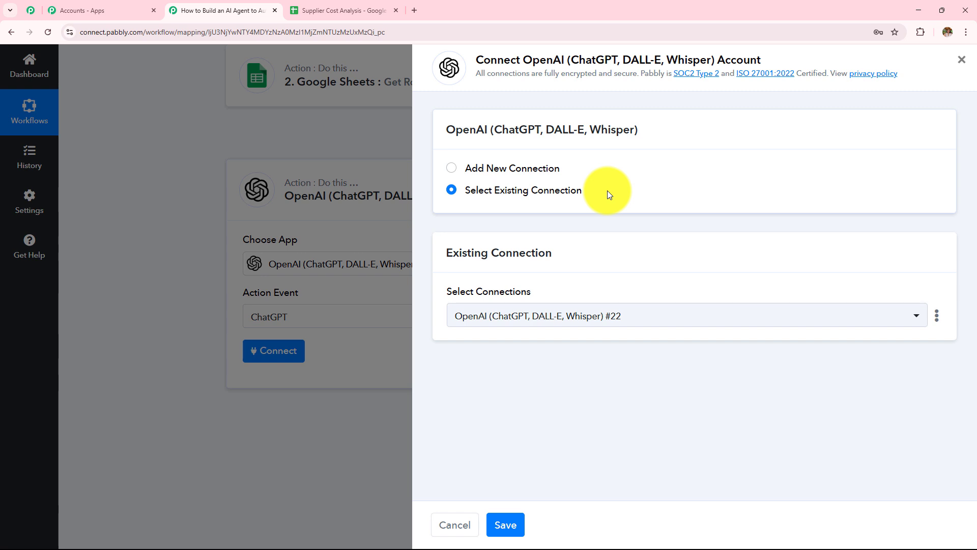
click(455, 169)
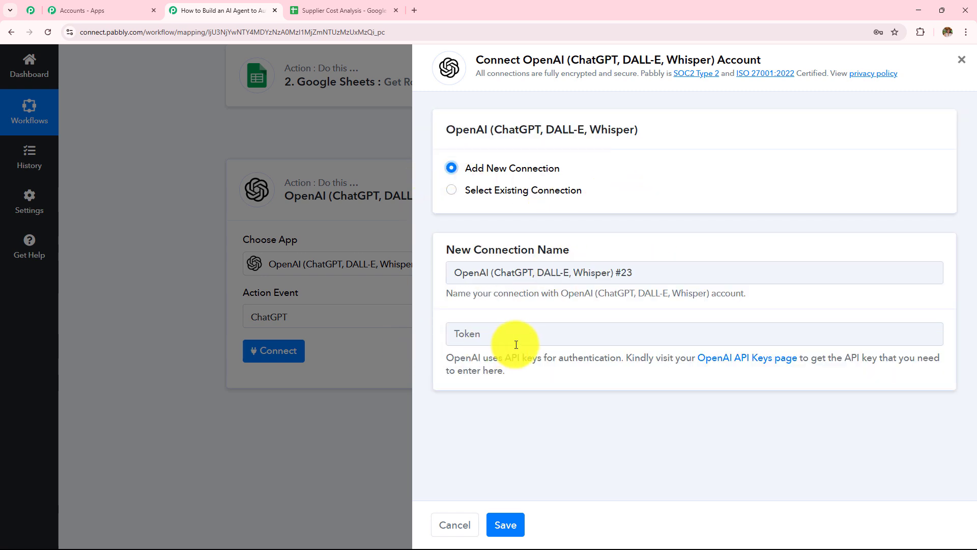
drag(444, 356, 548, 383)
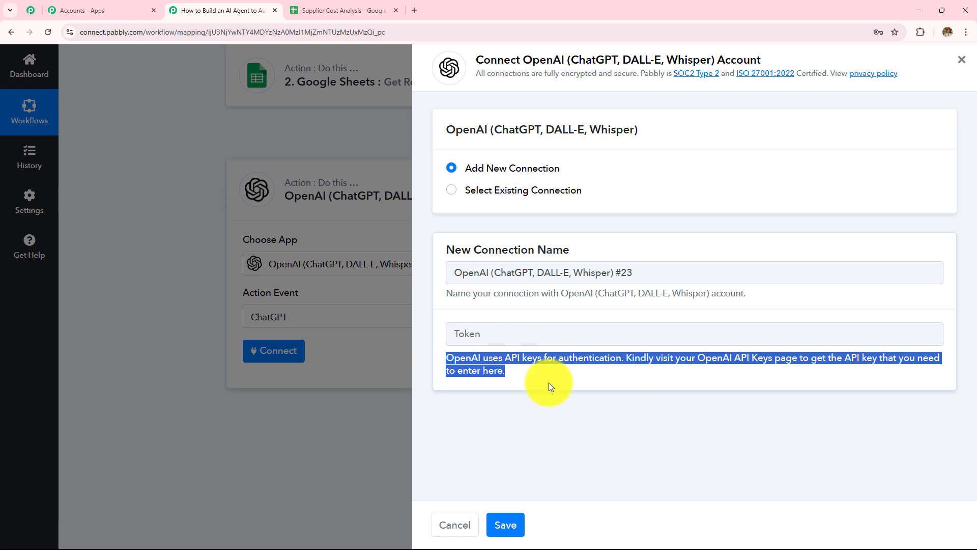
click(591, 378)
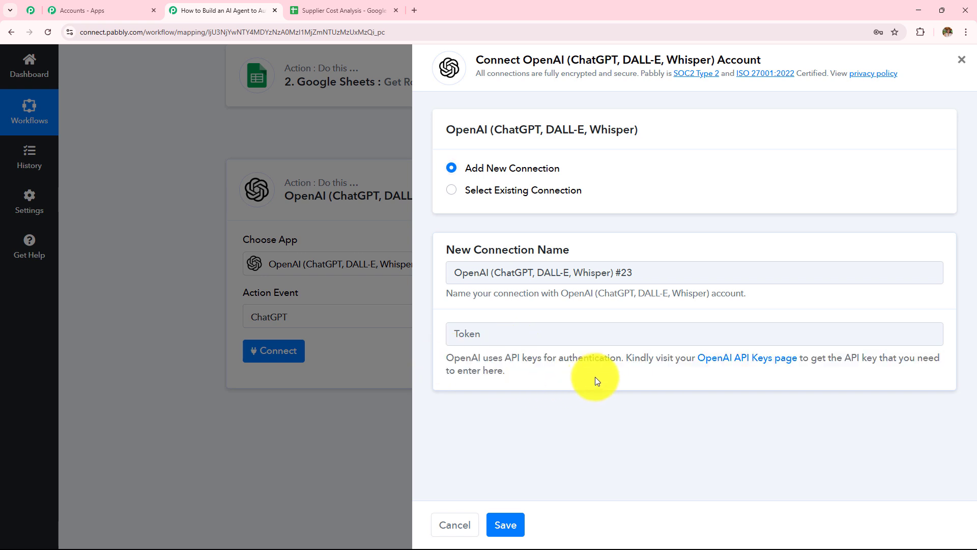
Create an OpenAI secret key named 'Test' under the Default project.
click(756, 362)
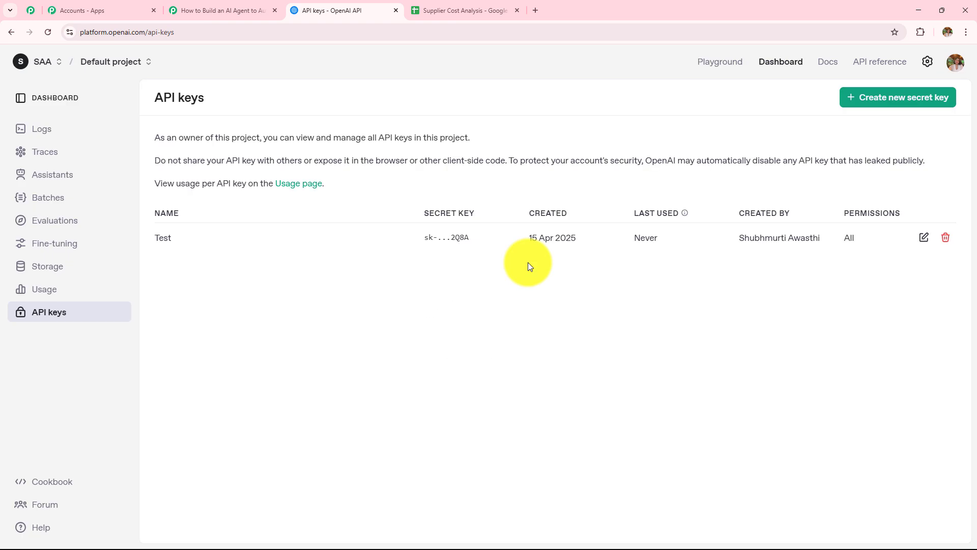
drag(154, 98, 269, 91)
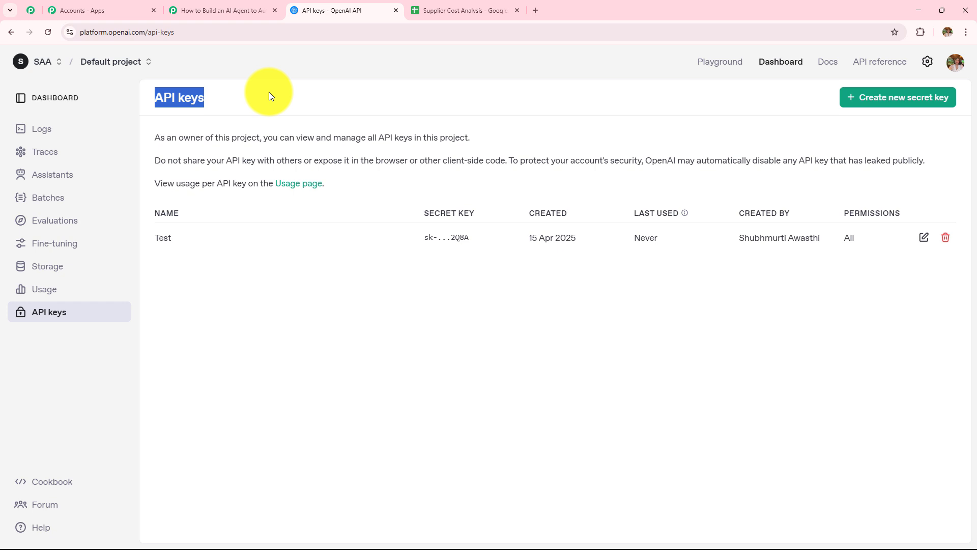
click(895, 105)
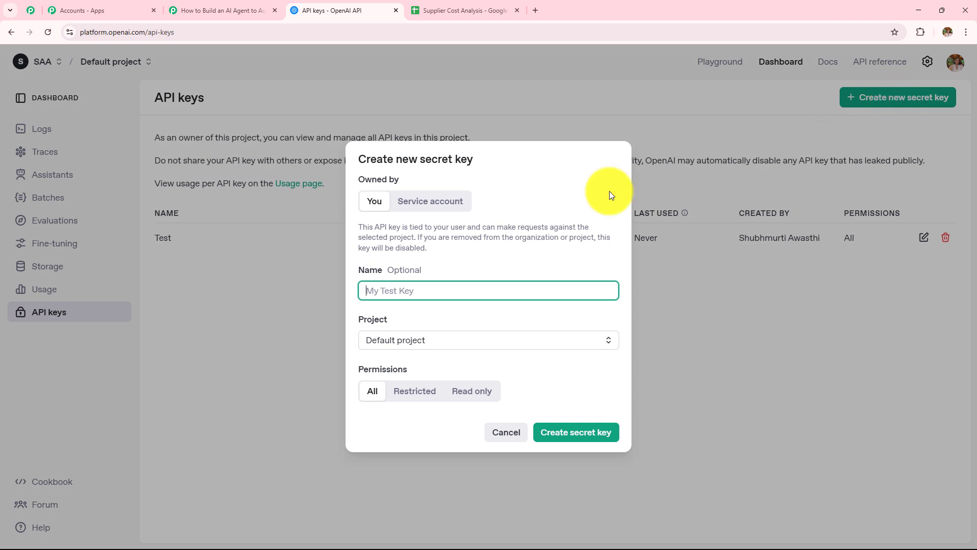
click(480, 288)
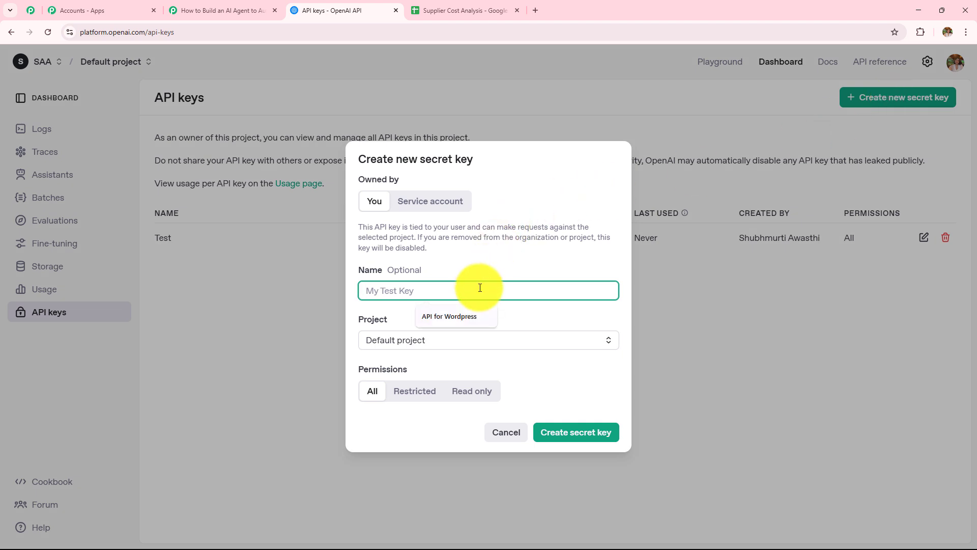
text(Tes)
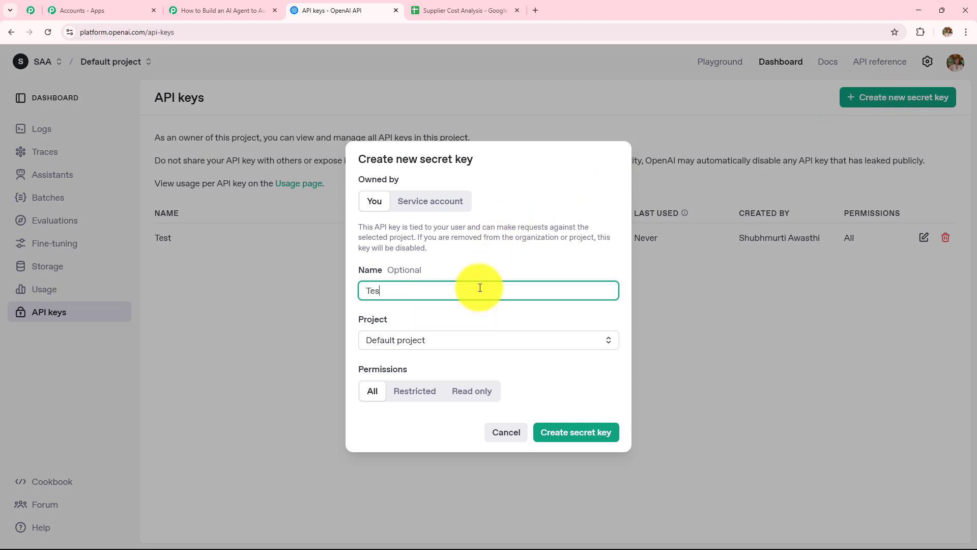
text(t)
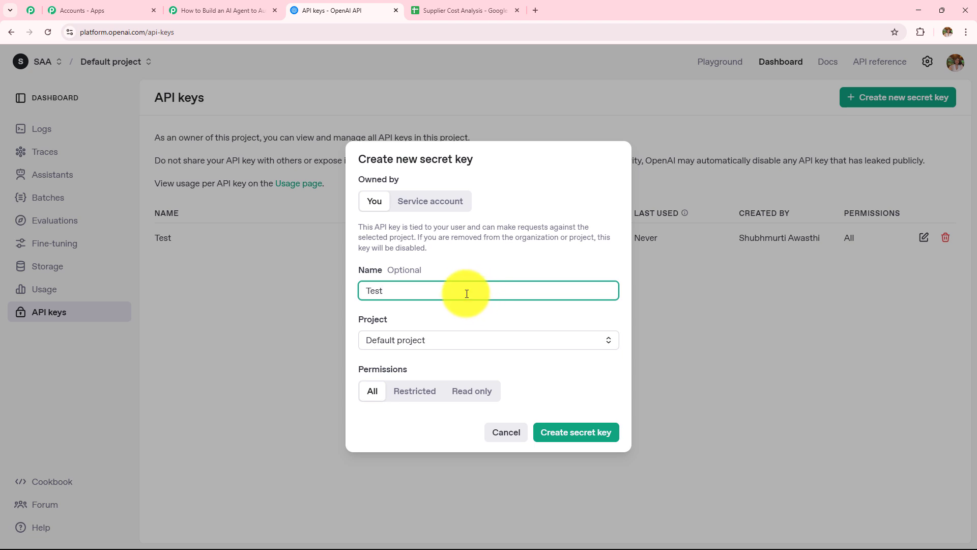
key(BackSpace)
key(BackSpace)
key(BackSpace)
key(BackSpace)
text(Test)
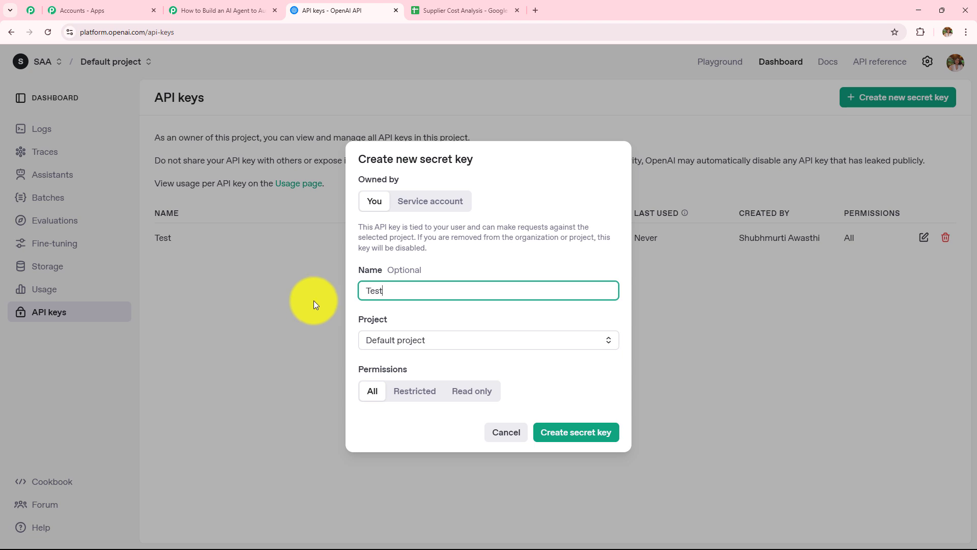
click(452, 341)
click(453, 308)
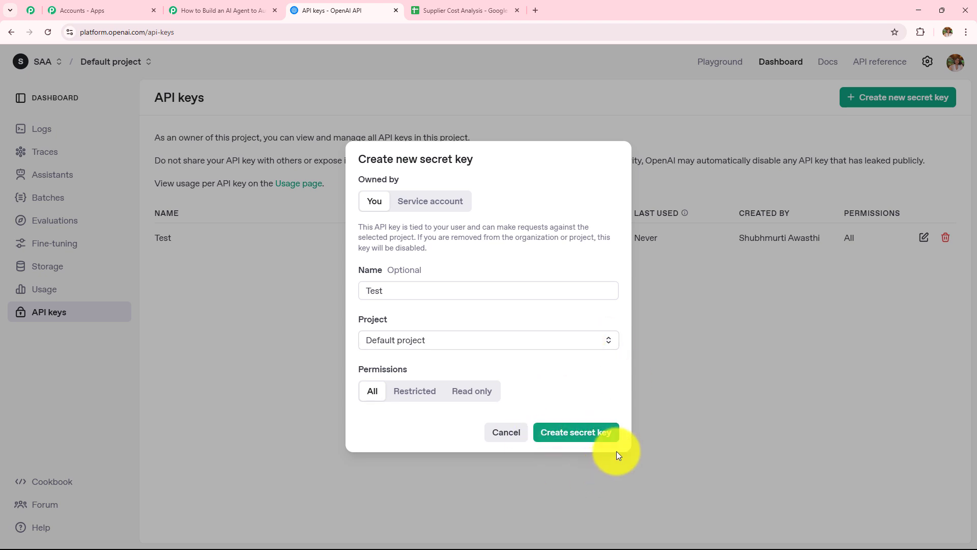
click(182, 8)
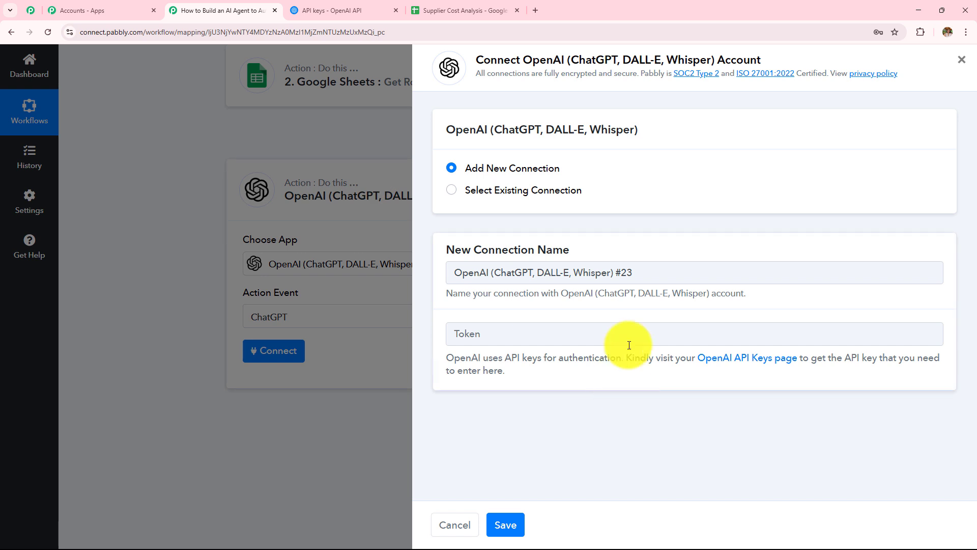
Connect the ChatGPT step using the existing OpenAI connection.
click(451, 194)
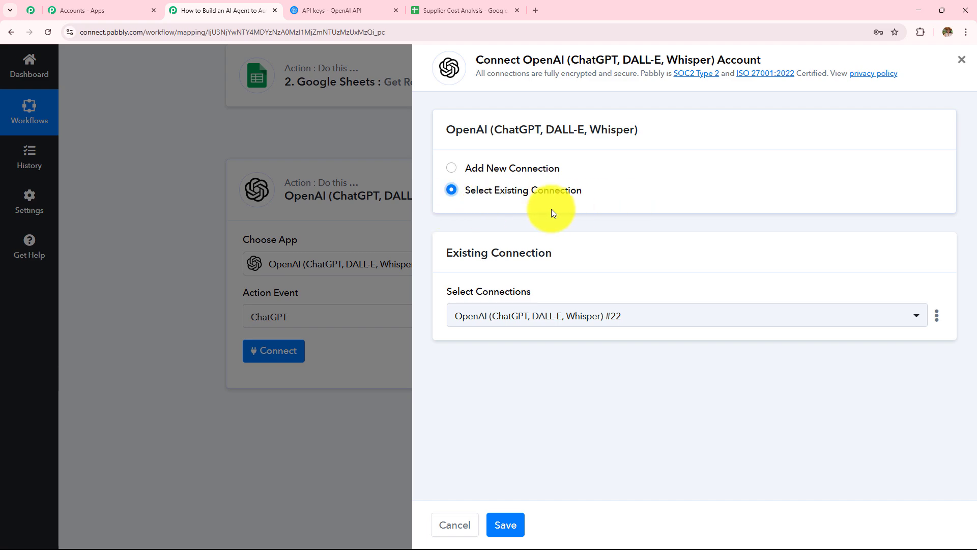
click(504, 525)
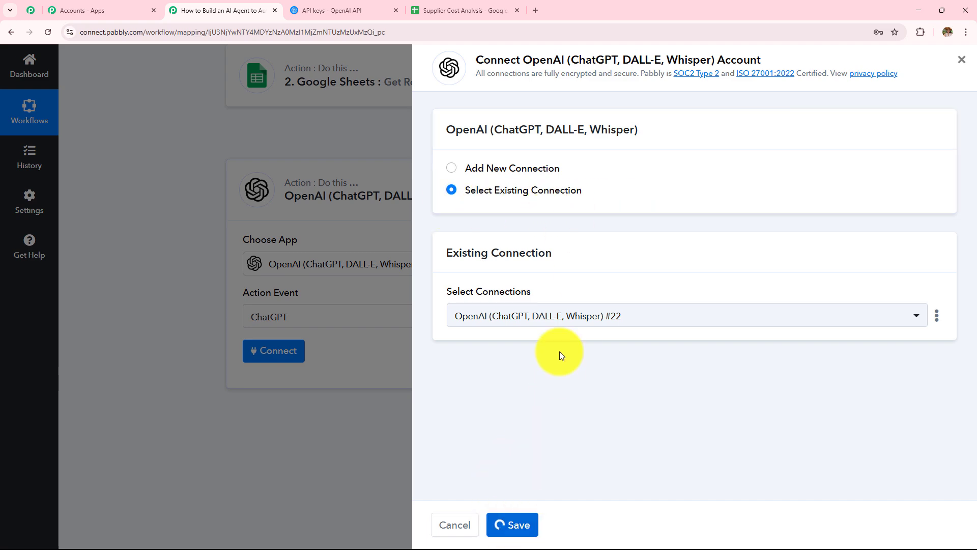
scroll(539, 273, down, 4)
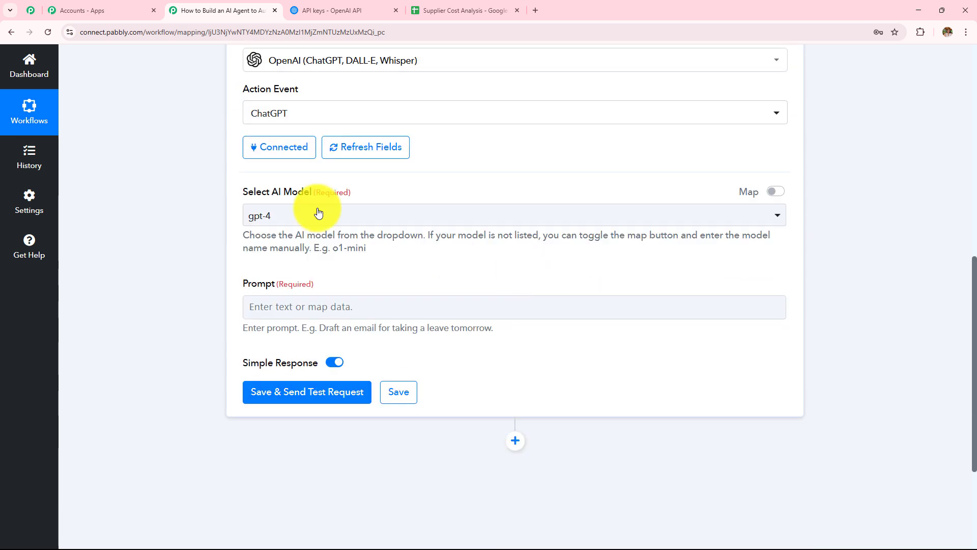
drag(239, 193, 378, 197)
drag(242, 283, 353, 282)
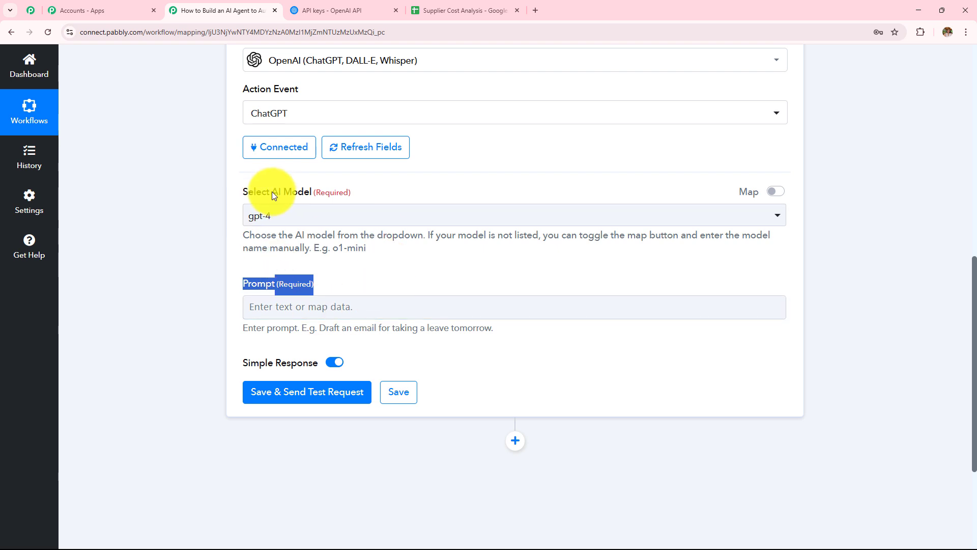
drag(271, 192, 382, 212)
Pick gpt-4, then try manual model entry and clear the typed name.
click(382, 215)
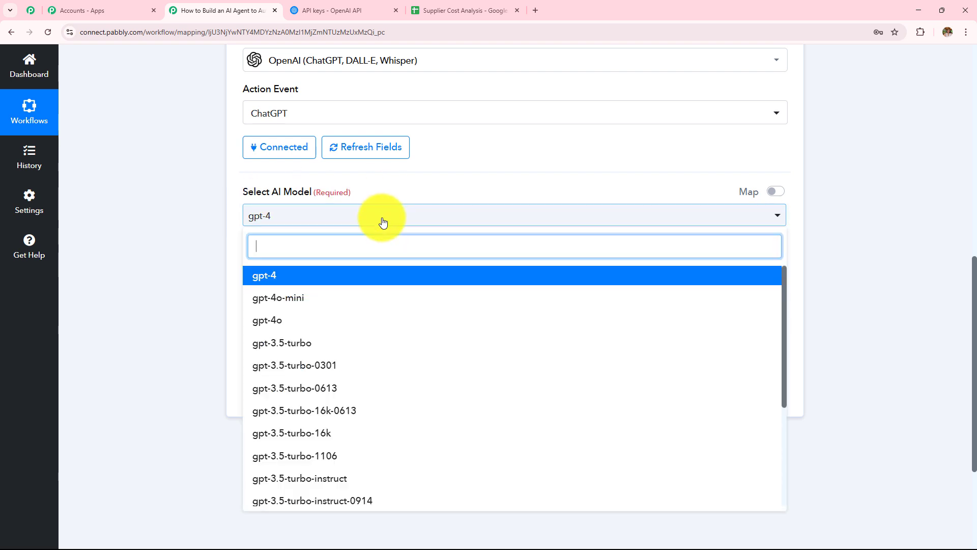
click(269, 278)
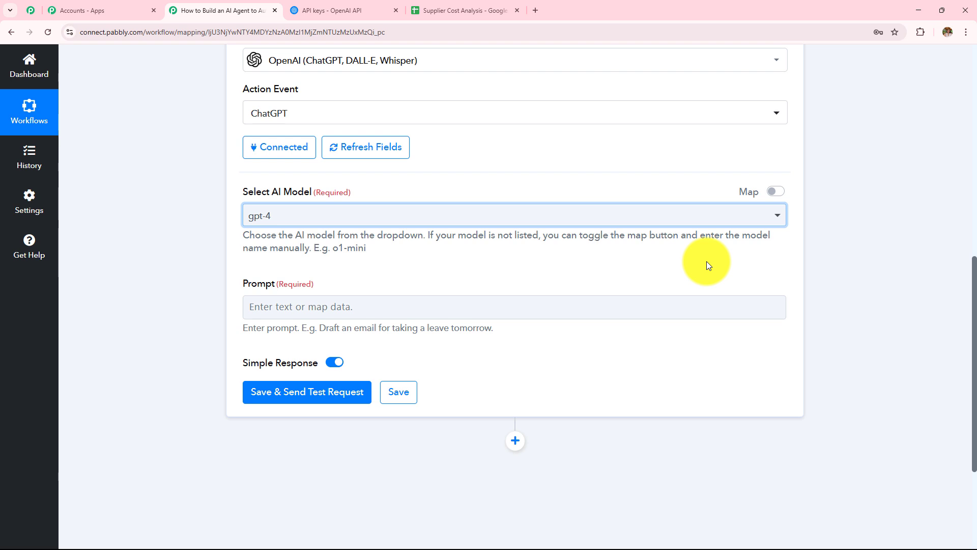
click(682, 217)
scroll(534, 382, down, 2)
click(850, 260)
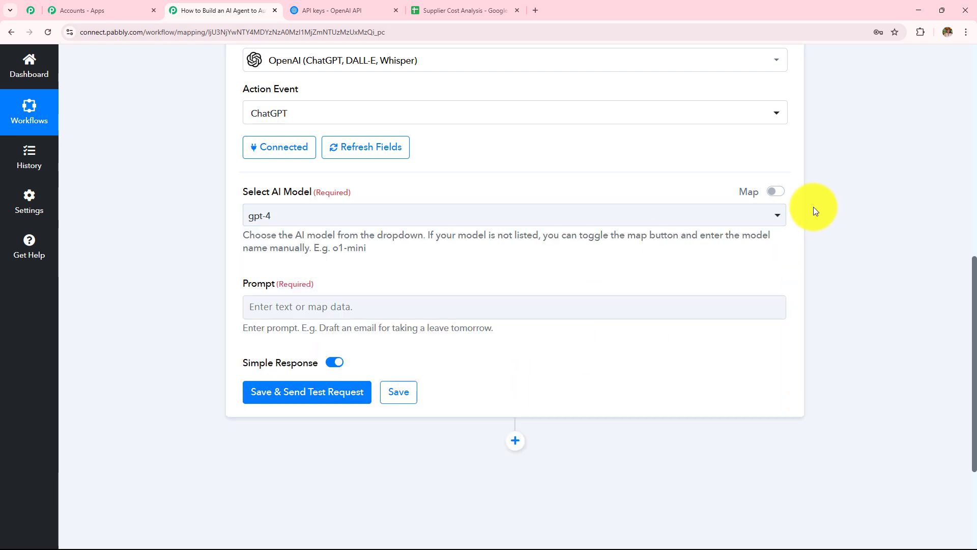
click(775, 193)
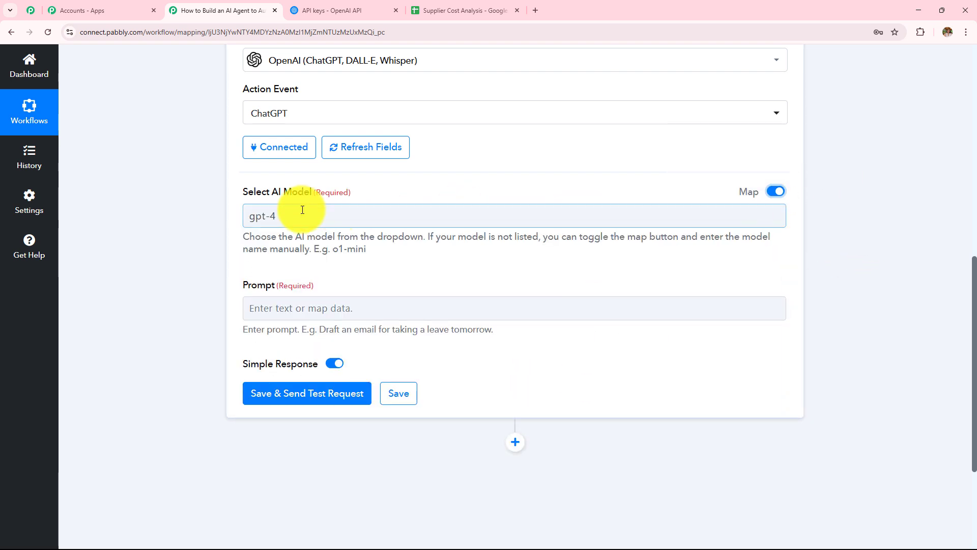
drag(302, 213, 156, 225)
key(BackSpace)
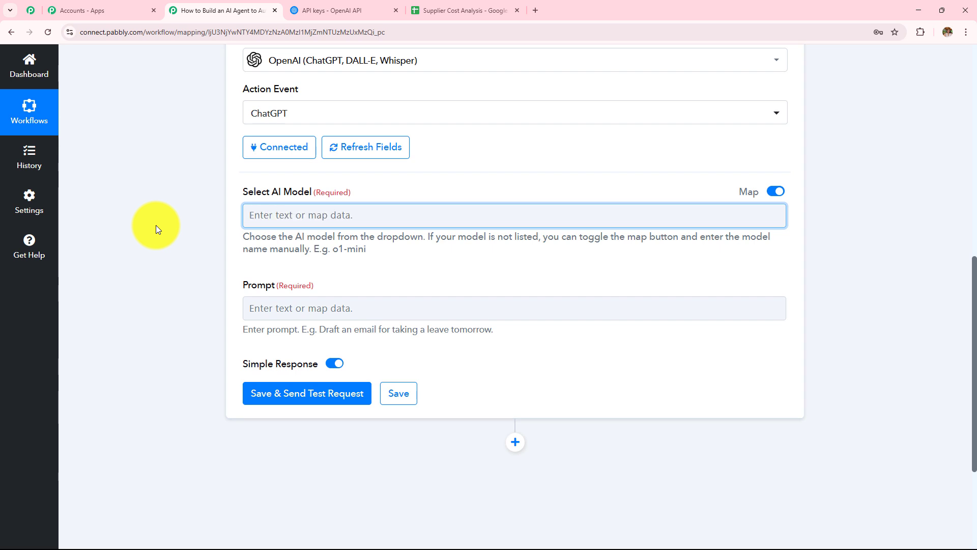
Choose gpt-4o-mini from the AI model list and reopen the OpenAI step.
click(774, 191)
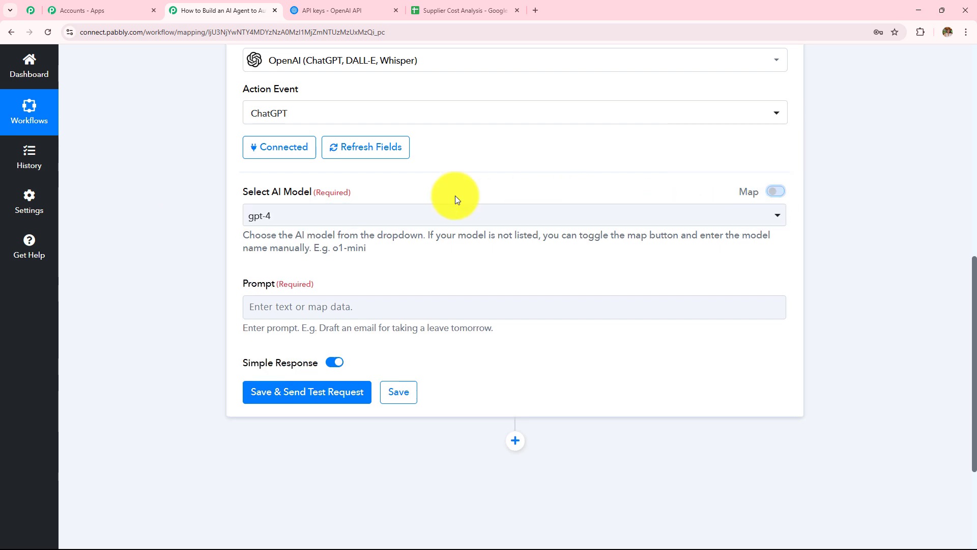
click(337, 220)
click(346, 277)
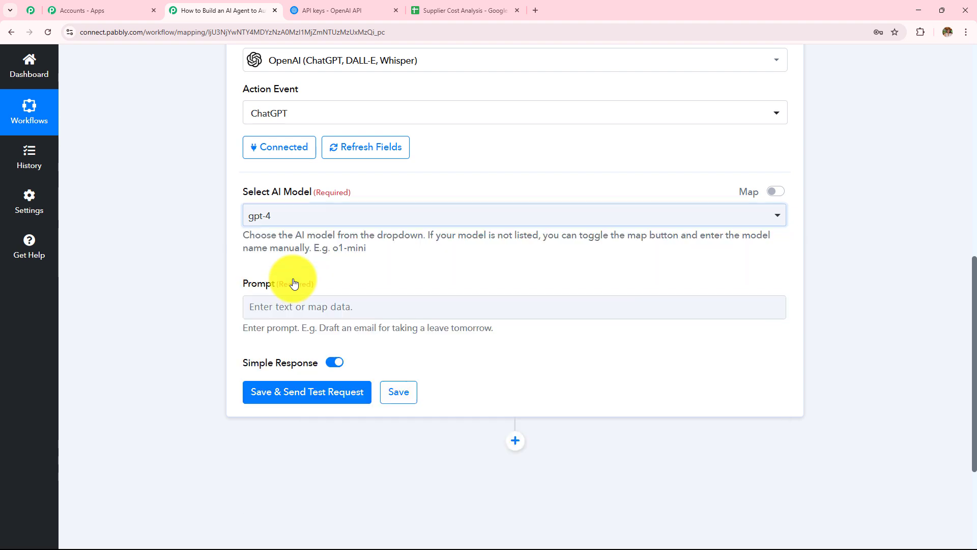
click(285, 215)
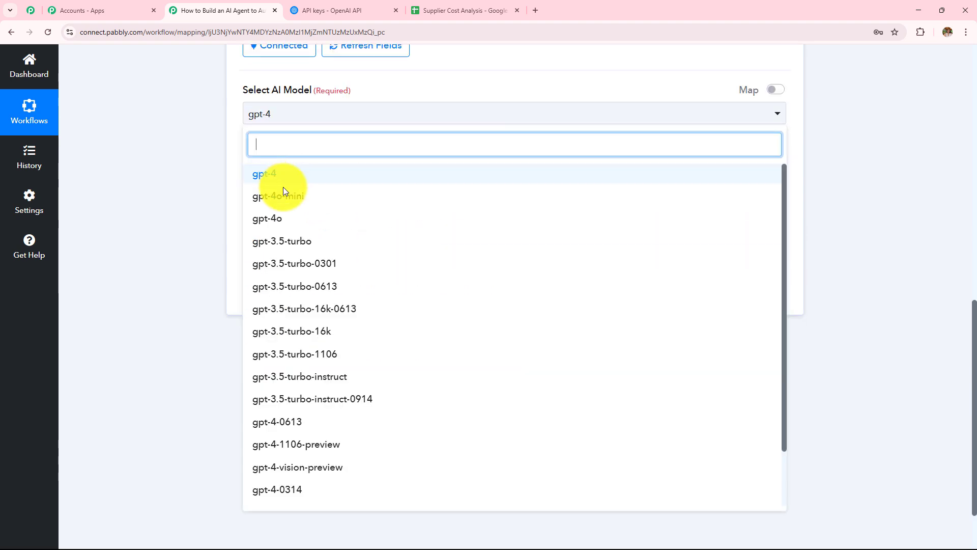
click(283, 198)
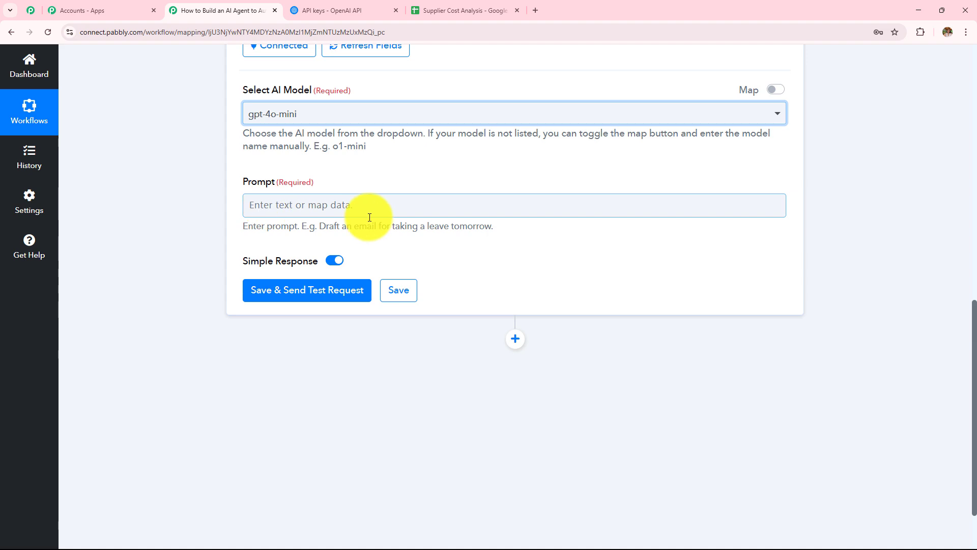
scroll(369, 217, up, 8)
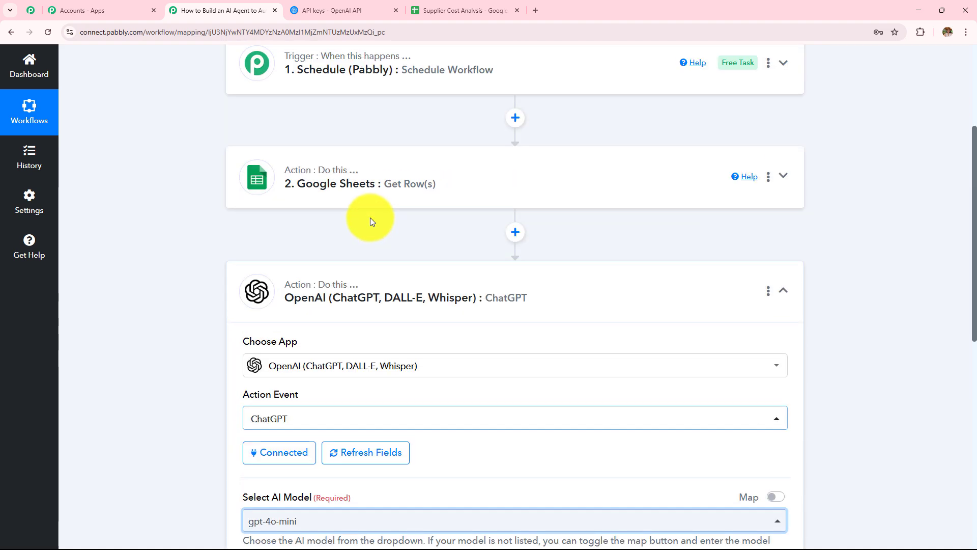
click(375, 277)
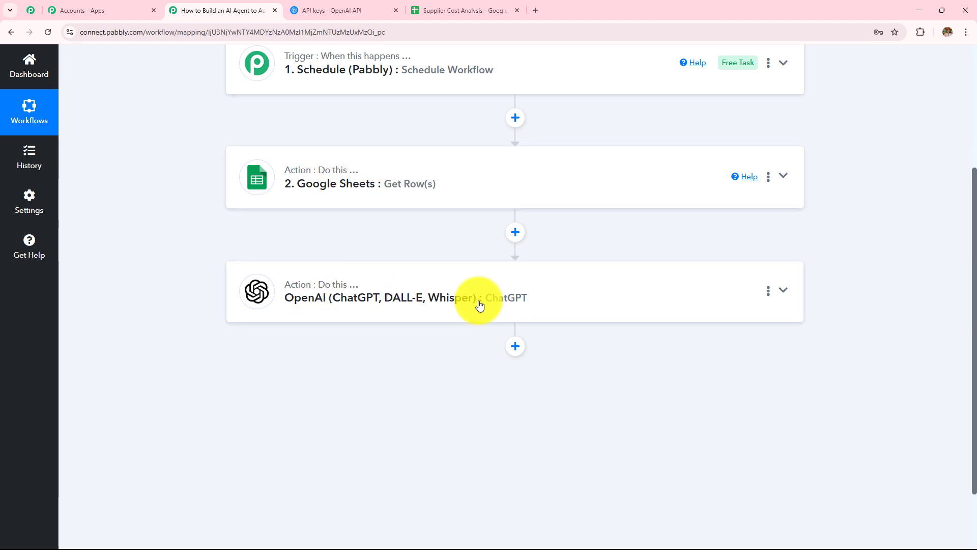
click(361, 304)
scroll(388, 170, down, 7)
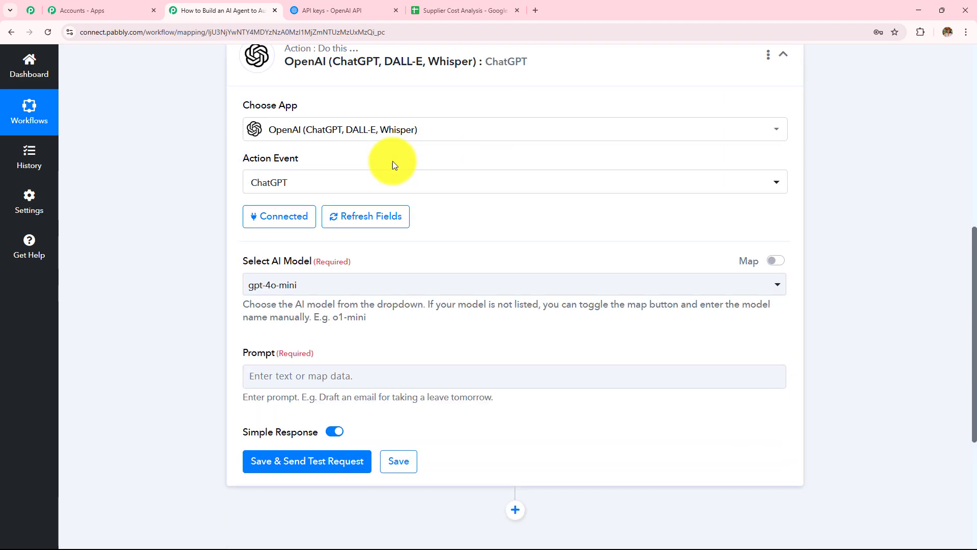
Paste the procurement-analyst prompt and add an empty line after 'entries:'.
click(309, 232)
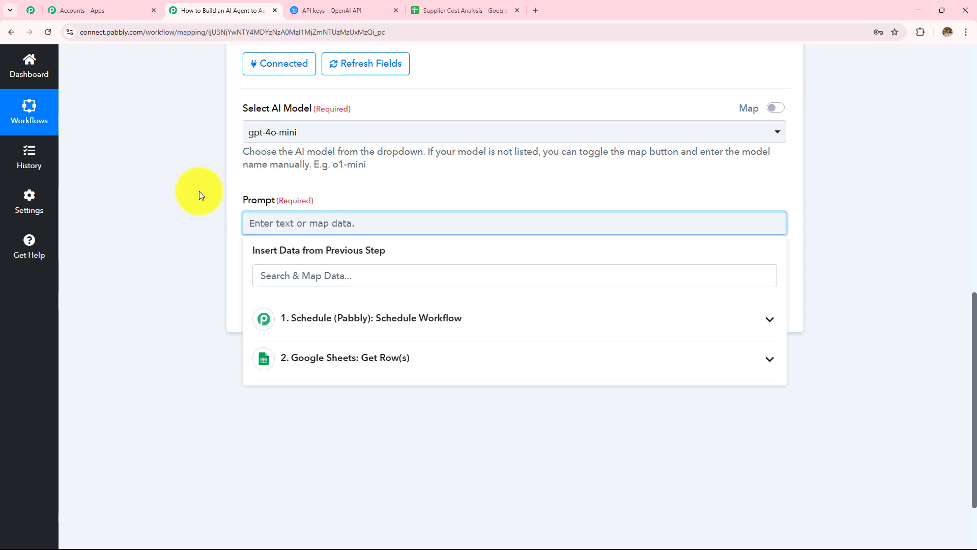
text(You are a procurement data analyst. Here is the list of supplier cost entries:  Each entry is in this format: Date: <date>, Supplier: <supplier>, Item: <item>, Quantity: <qty>, Unit Price: ₹<unit price>, Total Cost: ₹<total cost> Analyze the data and answer the following: 1. Which supplier provided the best rate per item? 2. Are there any suppliers charging unusually high rates compared to others for the same item? 3. Highlight any cost anomalies or suspicious pricing patterns. 4. Suggest if any supplier should be preferred in future based on cost-effectiveness. 5. Summarize the total spend and top 3 items contributing to the cost. Return your analysis in a structured report format.)
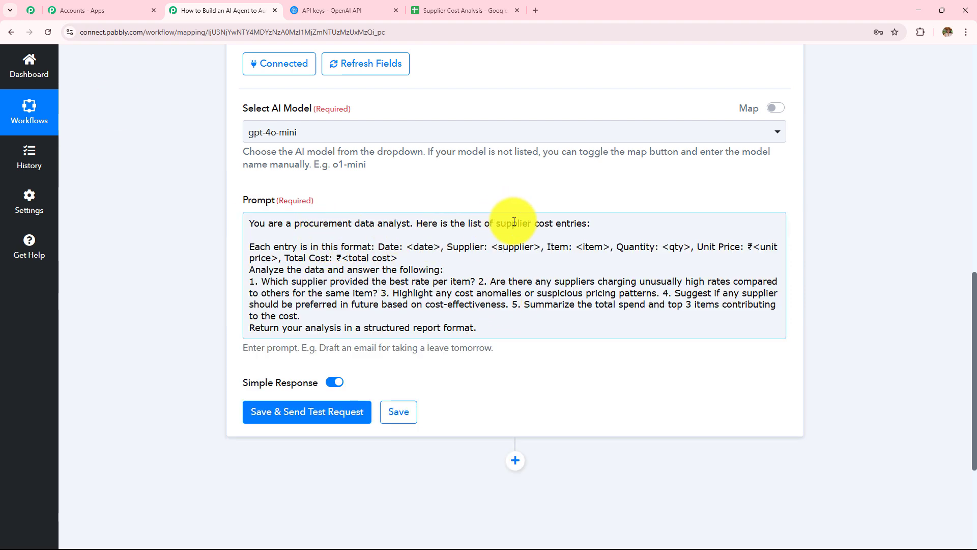
click(594, 225)
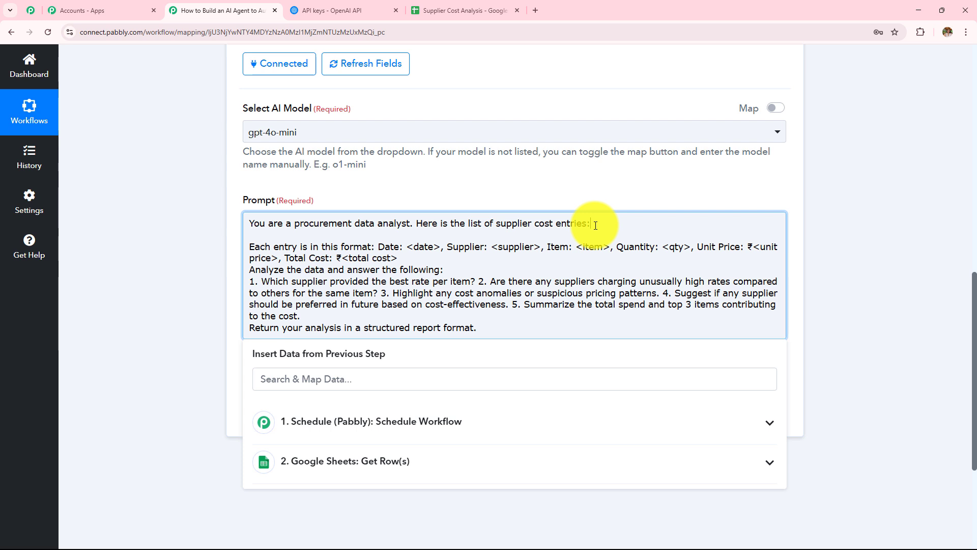
key(Return)
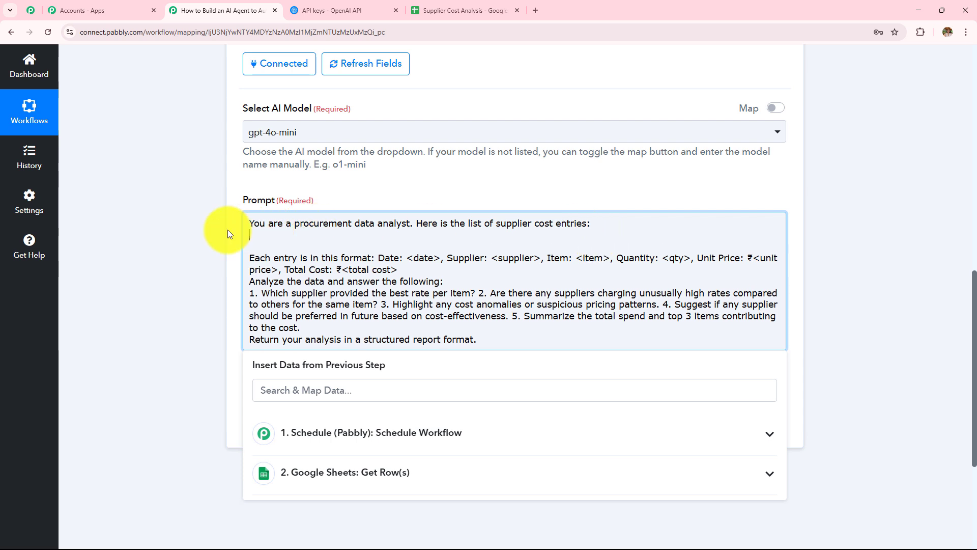
click(196, 235)
scroll(196, 248, up, 8)
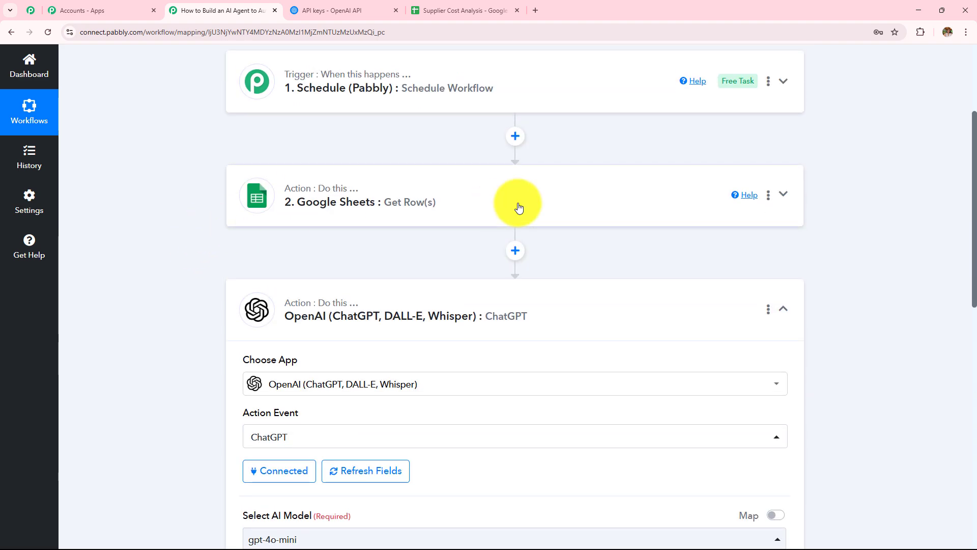
scroll(518, 207, down, 2)
scroll(518, 207, up, 2)
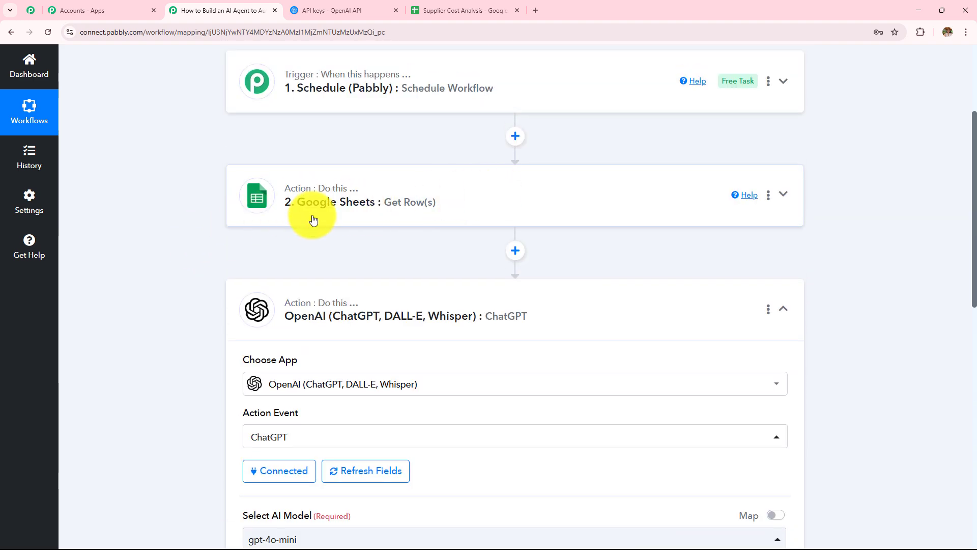
scroll(370, 209, down, 7)
scroll(366, 209, down, 3)
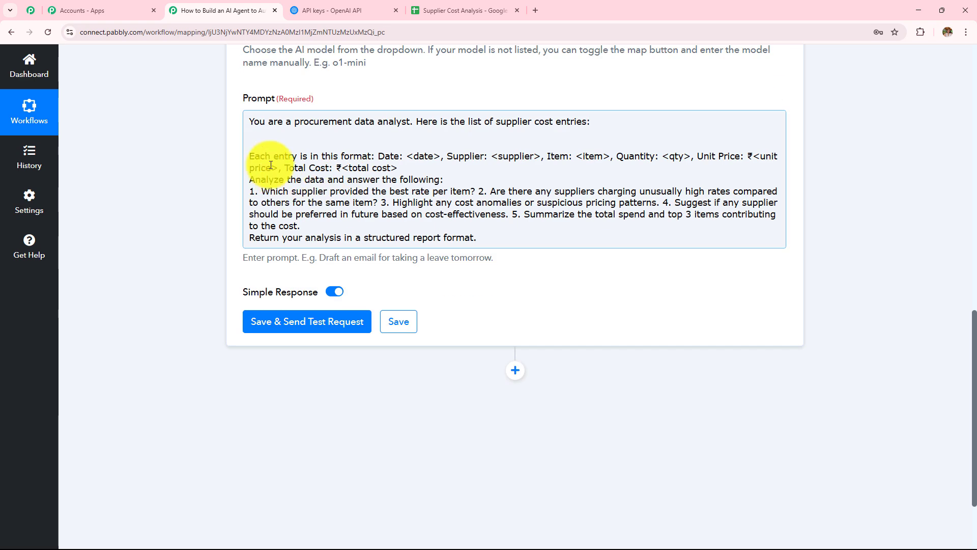
click(253, 144)
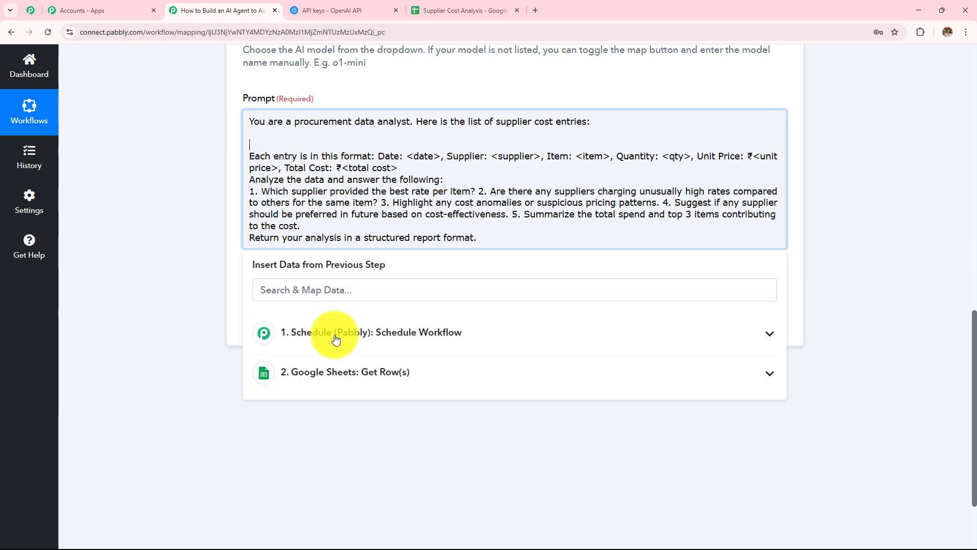
Map the Google Sheets Get Row(s) Response Result into the prompt's empty line.
click(338, 377)
scroll(442, 275, down, 2)
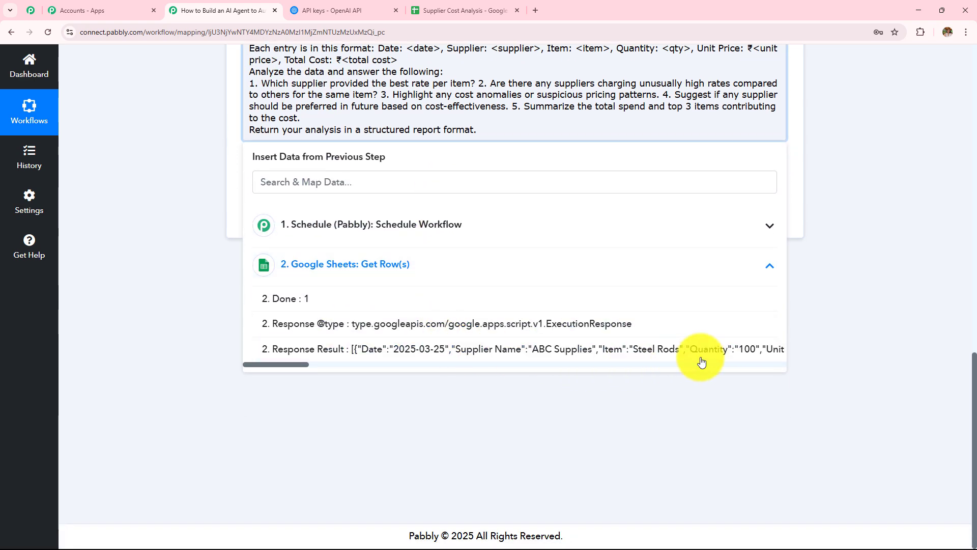
drag(298, 366, 267, 378)
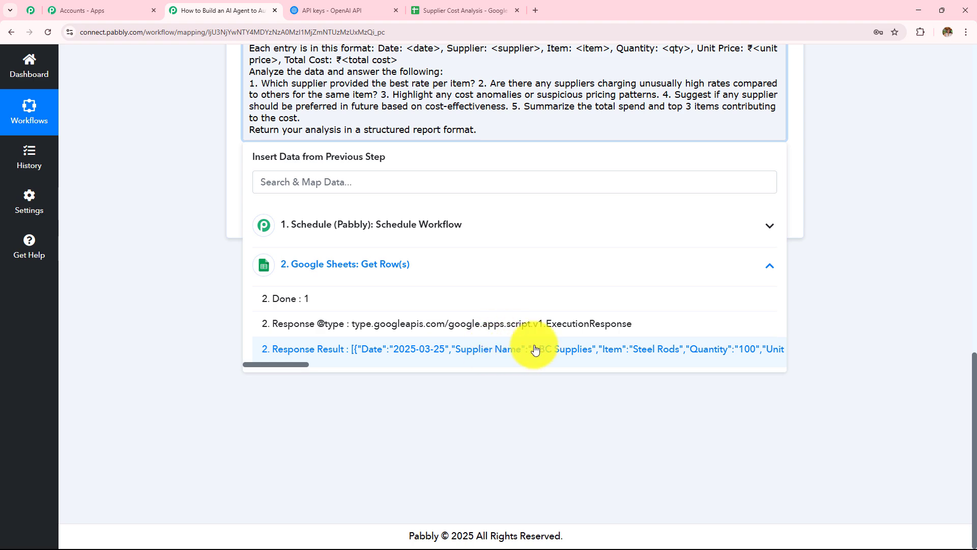
click(490, 355)
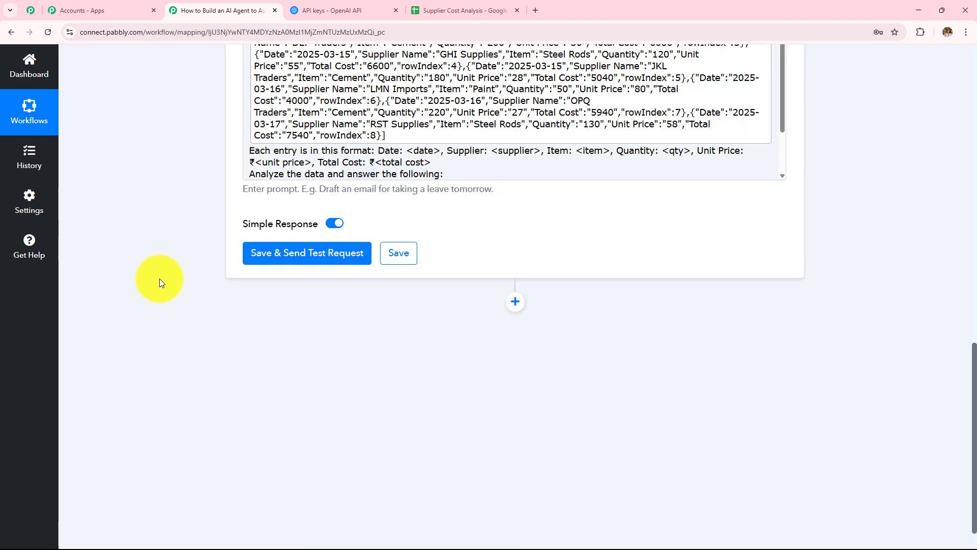
scroll(160, 279, up, 3)
scroll(296, 246, up, 1)
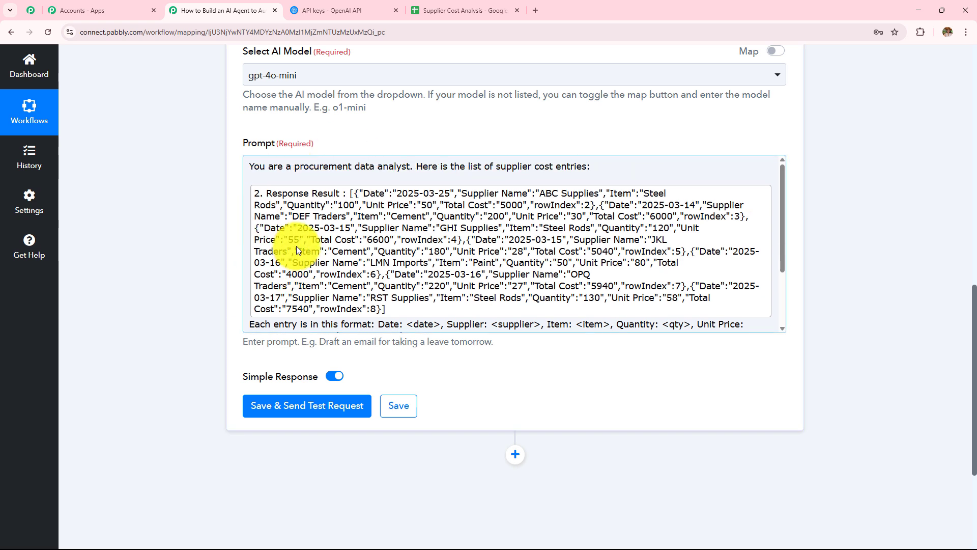
click(260, 174)
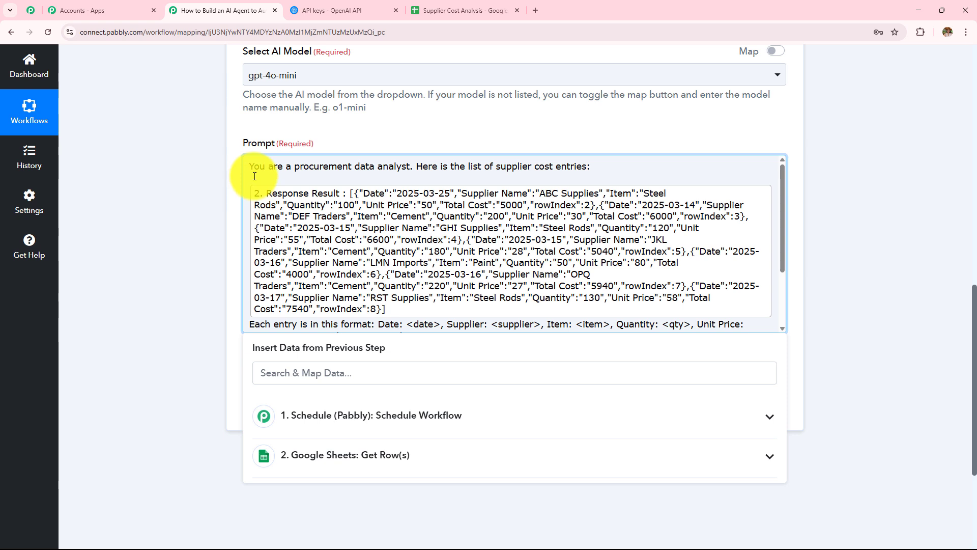
Review the analysis instructions that follow the inserted row data in the prompt.
scroll(254, 178, down, 1)
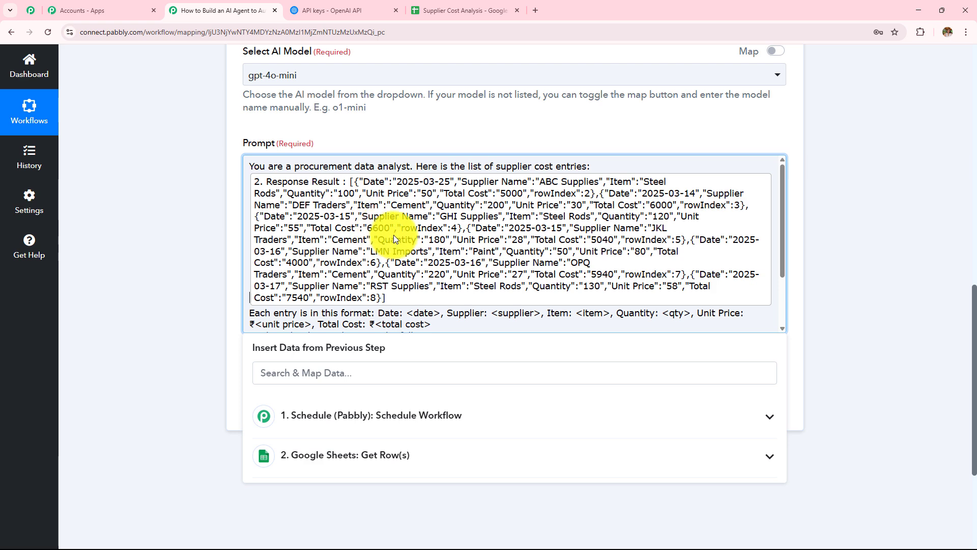
scroll(393, 234, down, 2)
scroll(407, 230, up, 2)
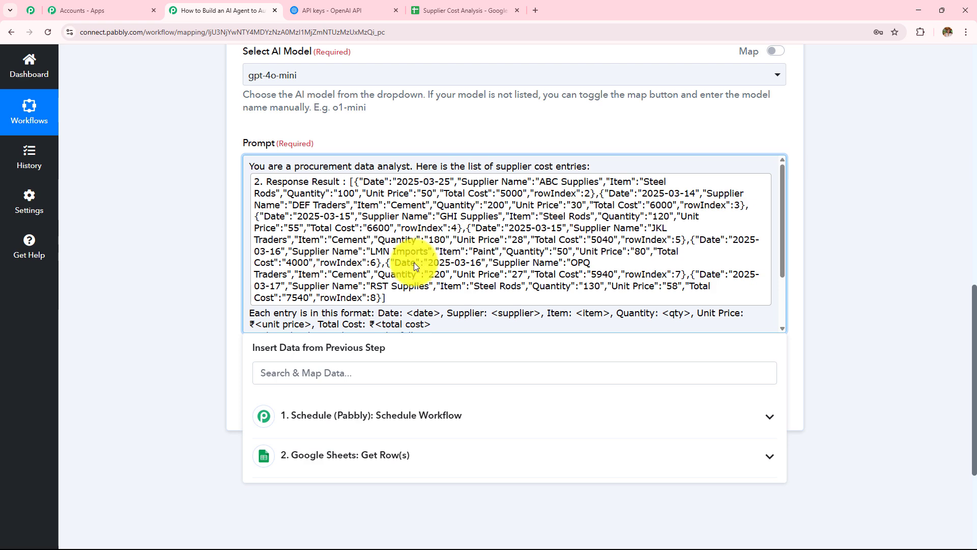
scroll(437, 259, down, 2)
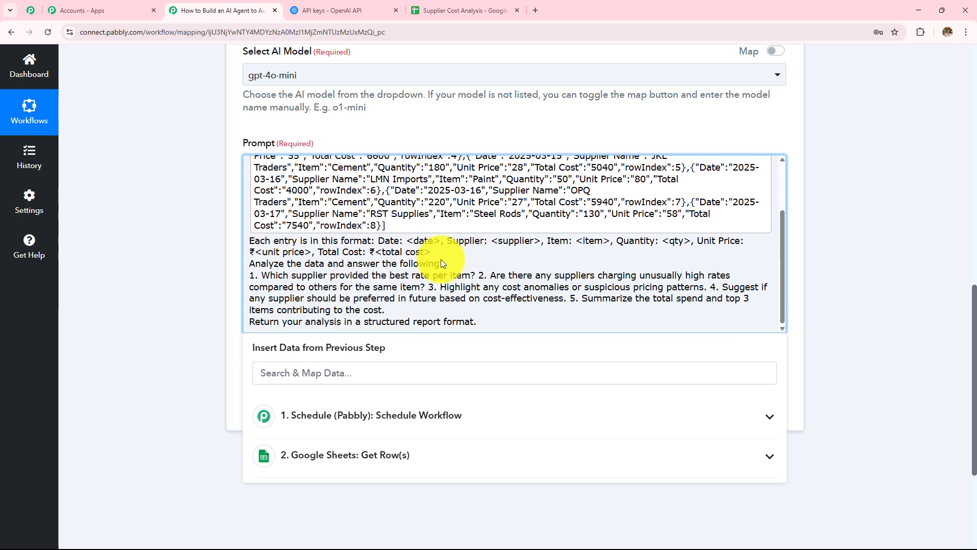
click(167, 225)
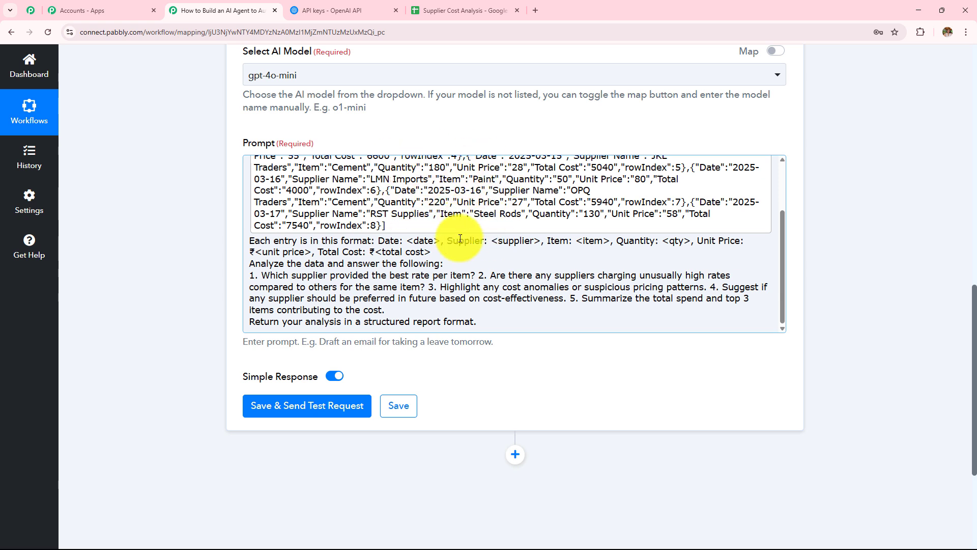
scroll(461, 257, down, 2)
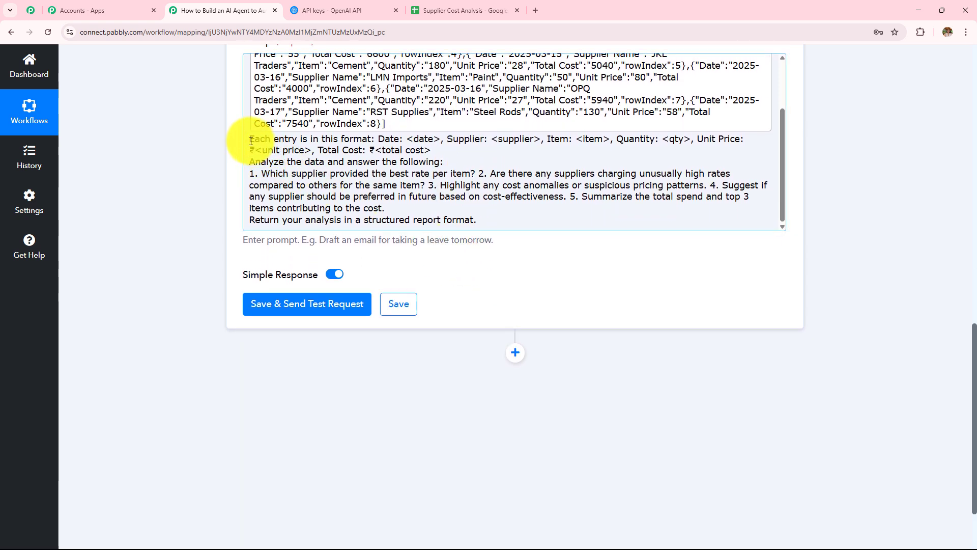
drag(249, 139, 526, 226)
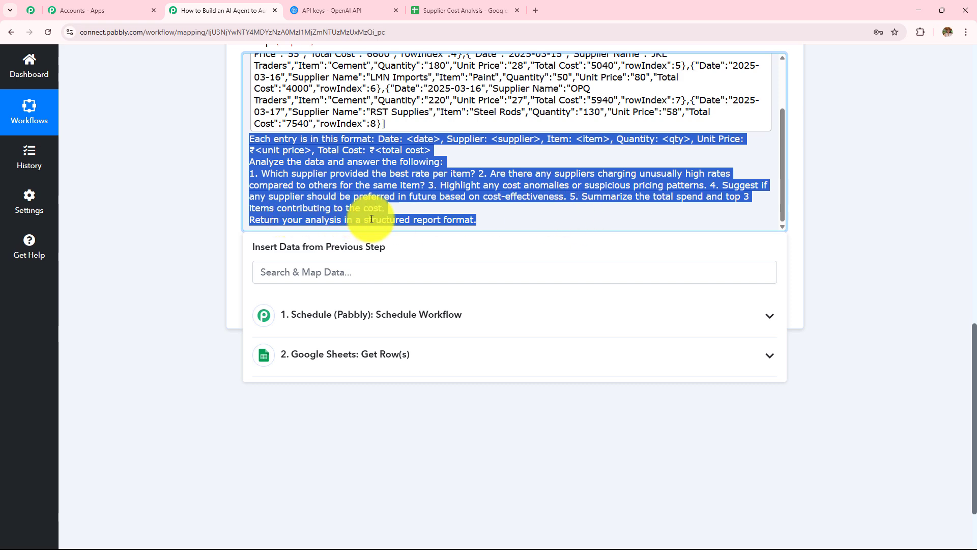
click(187, 202)
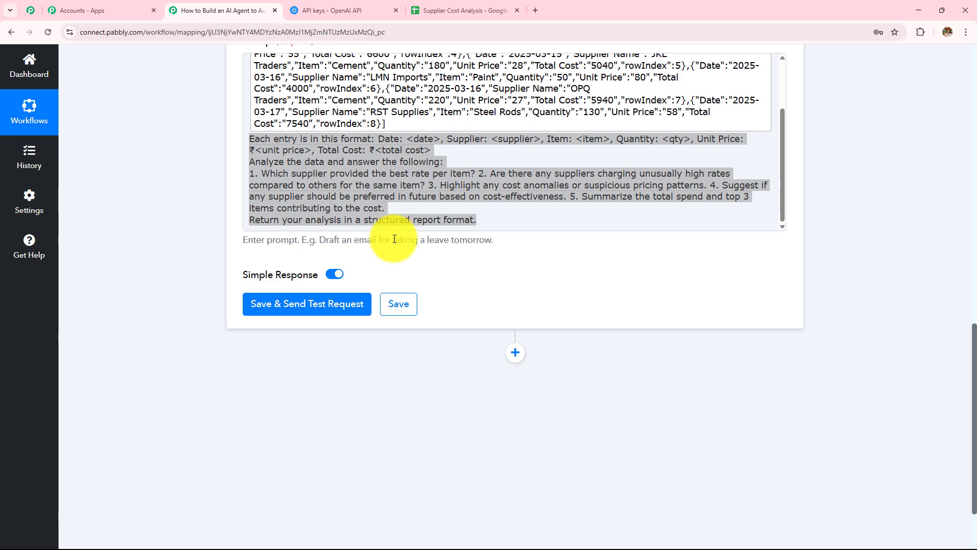
scroll(392, 239, down, 1)
scroll(395, 203, up, 3)
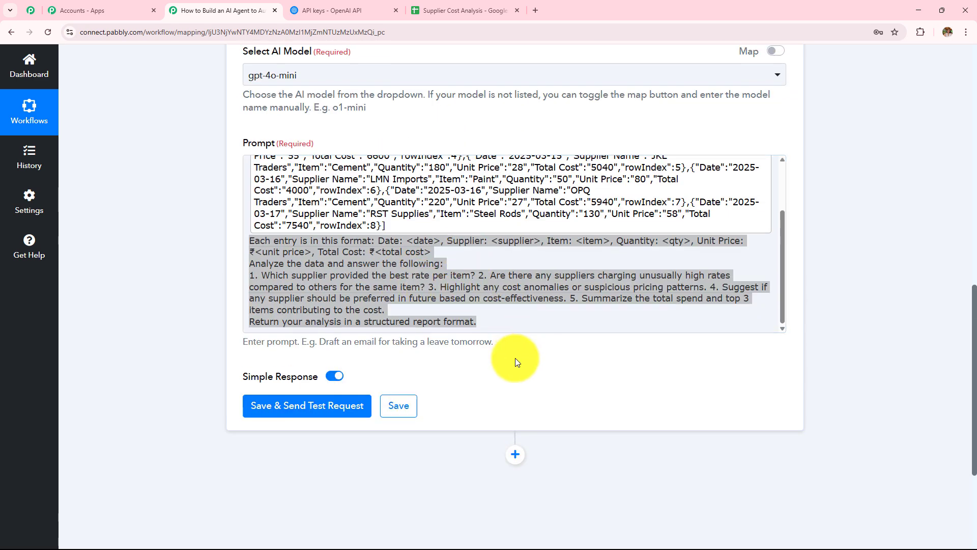
scroll(509, 356, up, 2)
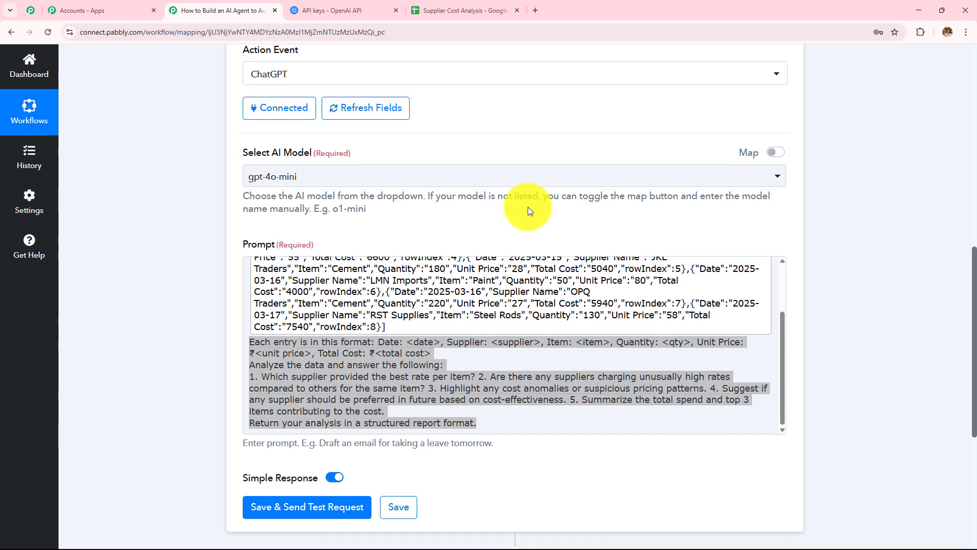
scroll(527, 207, down, 4)
Send a ChatGPT test request and enlarge the Message Content box.
click(350, 304)
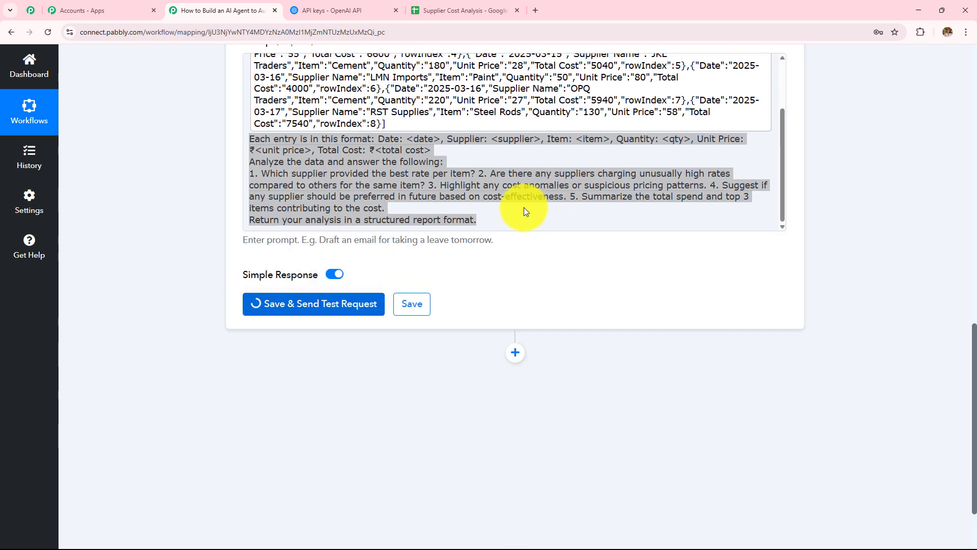
scroll(524, 211, down, 2)
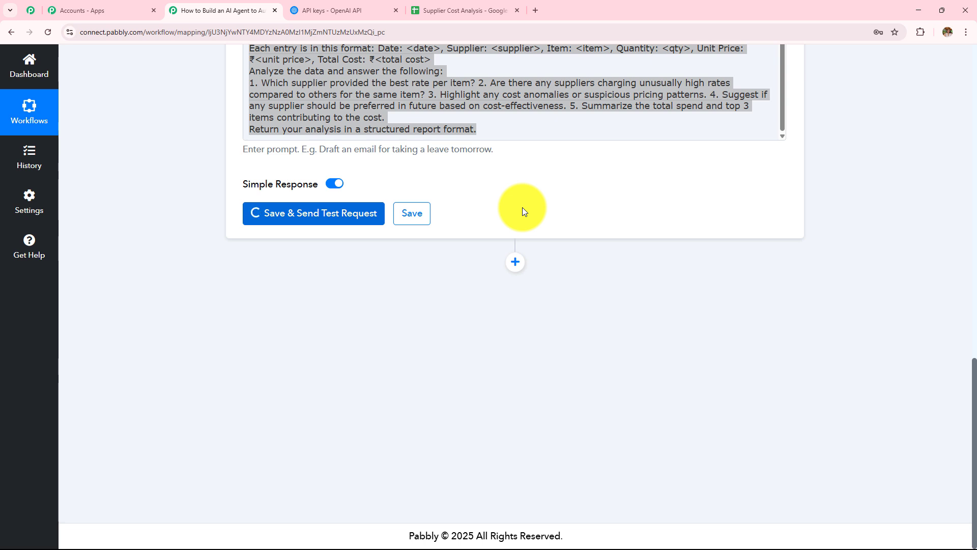
scroll(665, 239, down, 4)
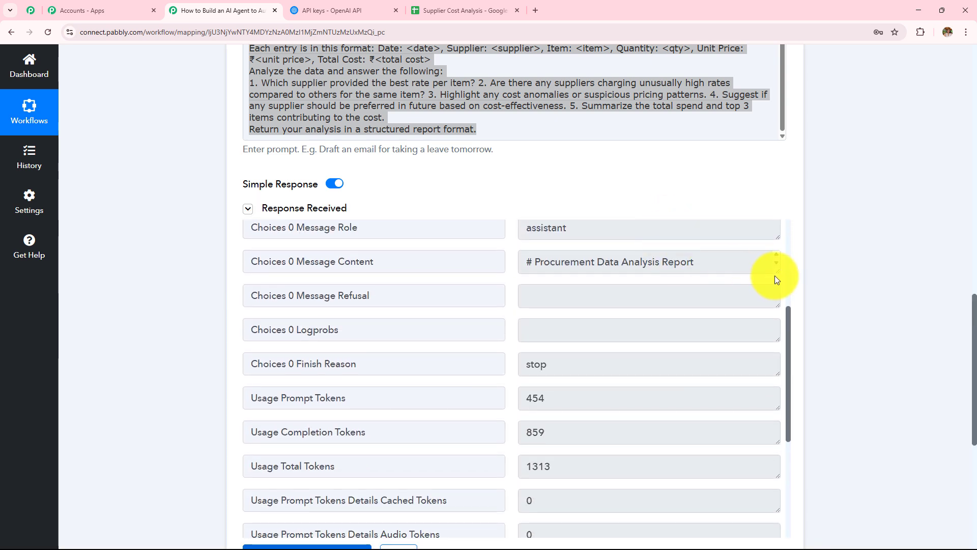
drag(777, 272, 801, 536)
scroll(865, 332, down, 2)
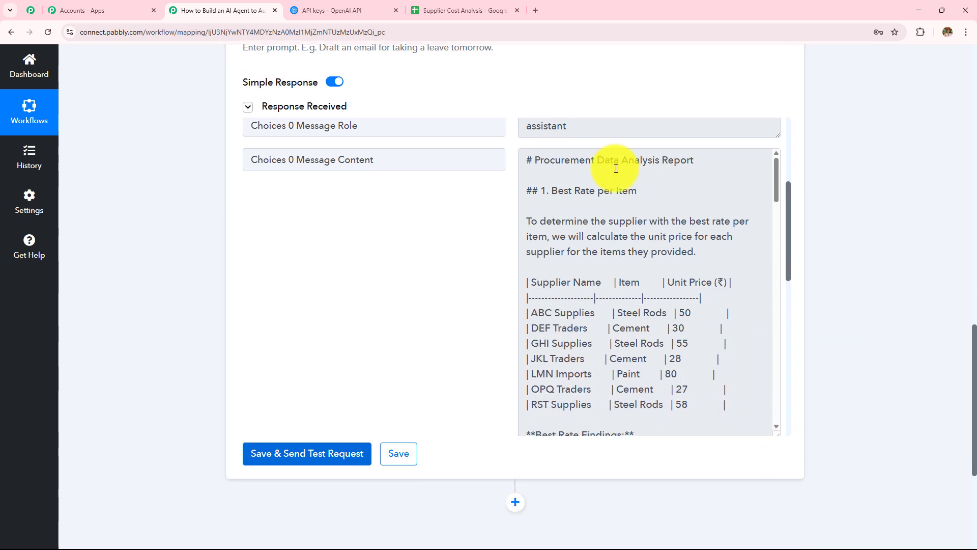
Read the report's Best Rate per Item section and its per-item findings.
drag(705, 160, 556, 170)
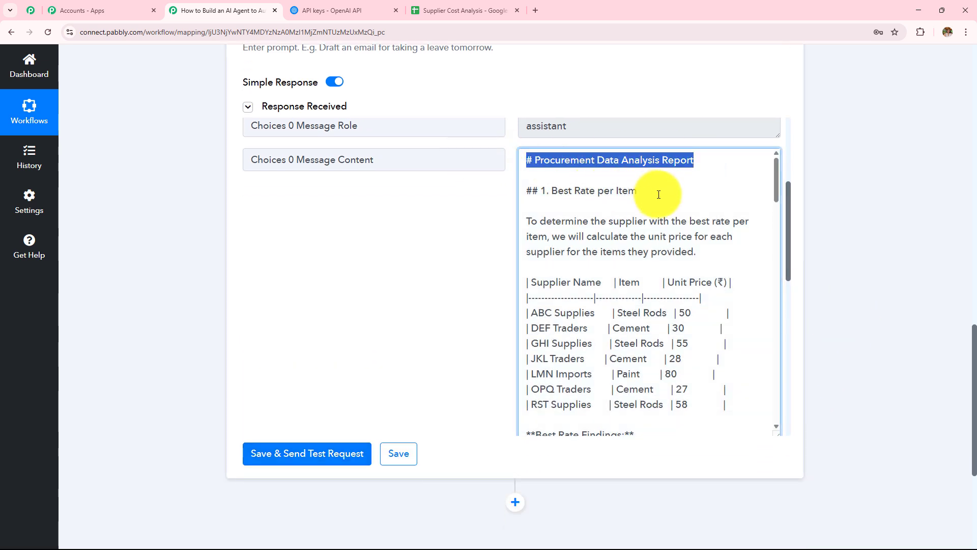
drag(654, 193, 480, 196)
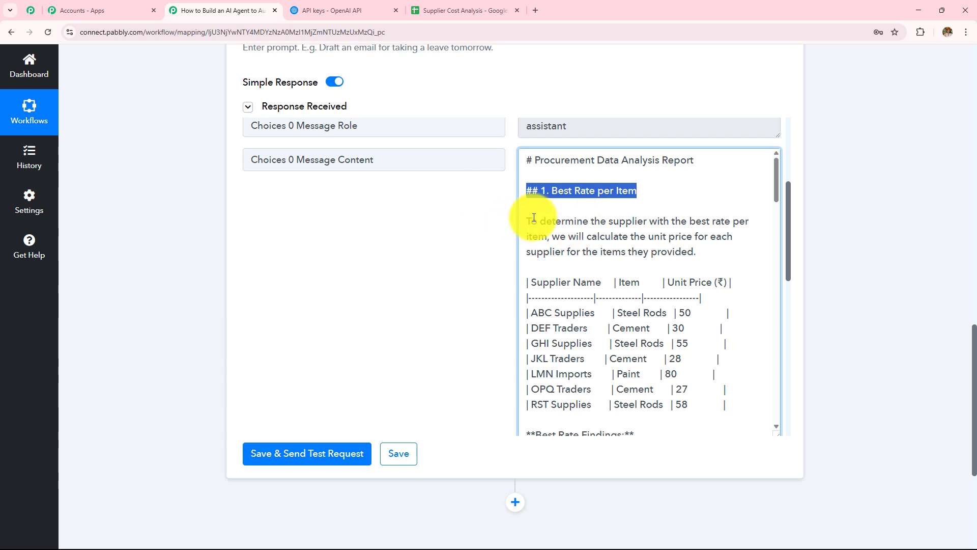
drag(534, 217, 741, 255)
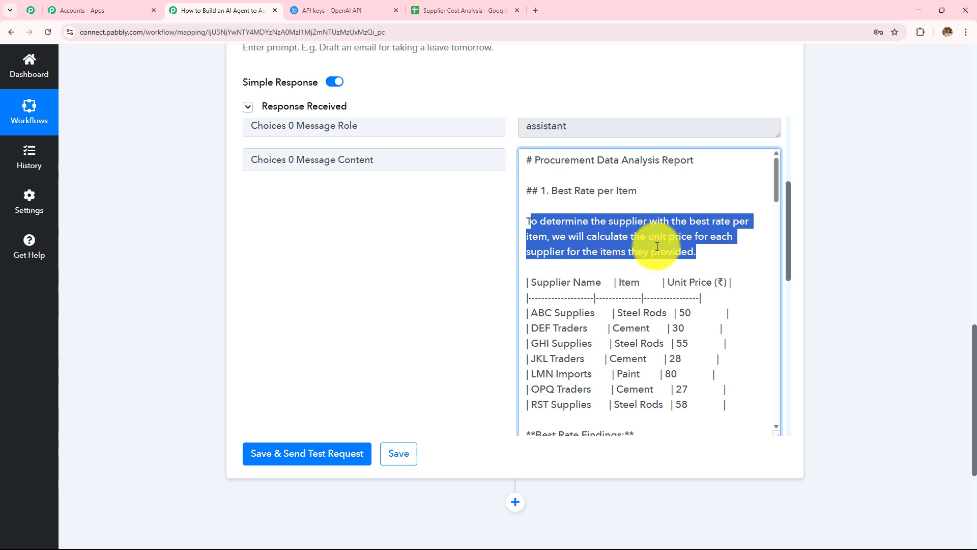
scroll(657, 246, down, 2)
click(533, 211)
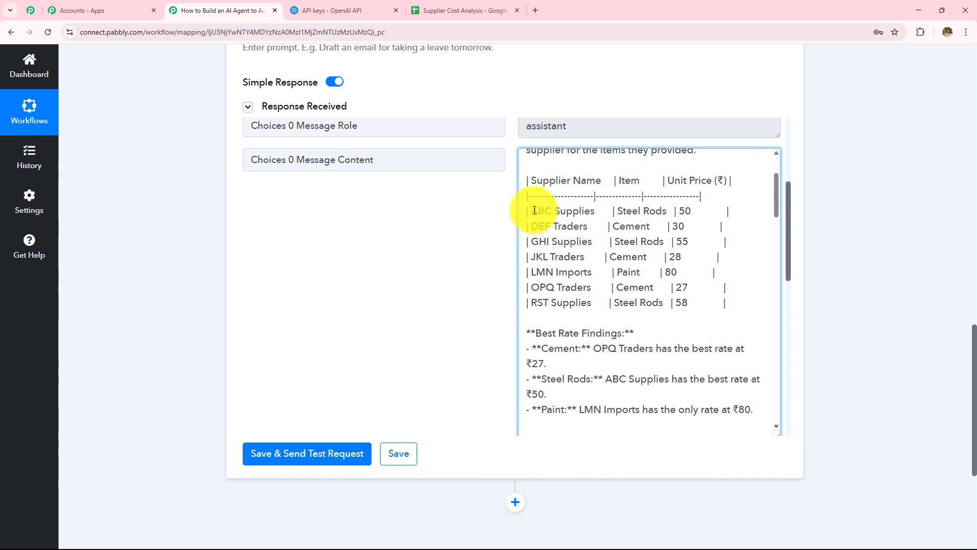
drag(534, 211, 705, 323)
scroll(617, 251, down, 2)
click(569, 238)
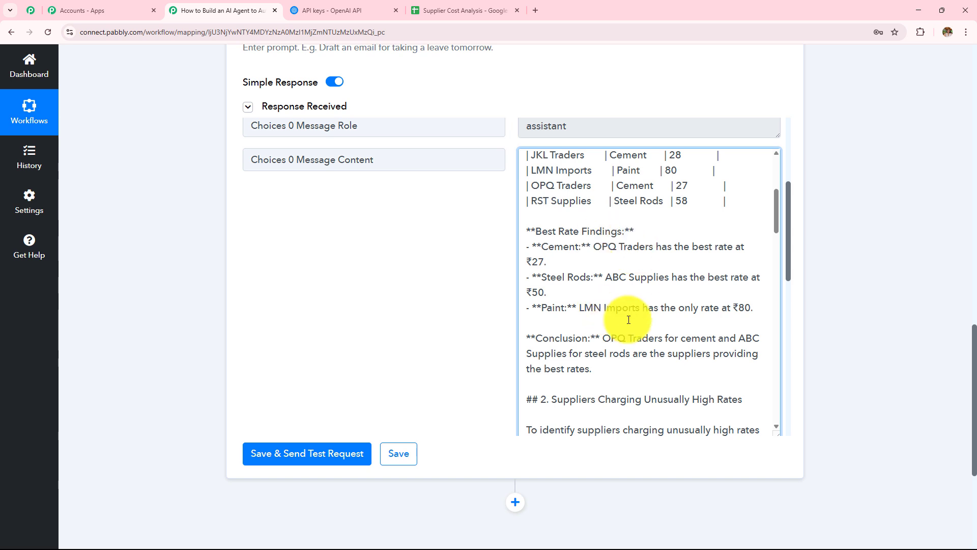
drag(579, 248, 665, 319)
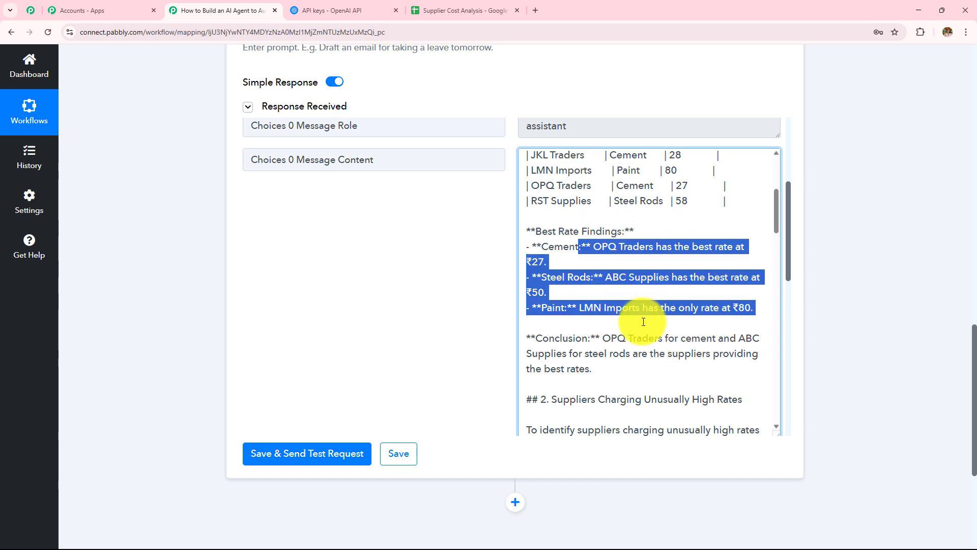
drag(541, 246, 586, 248)
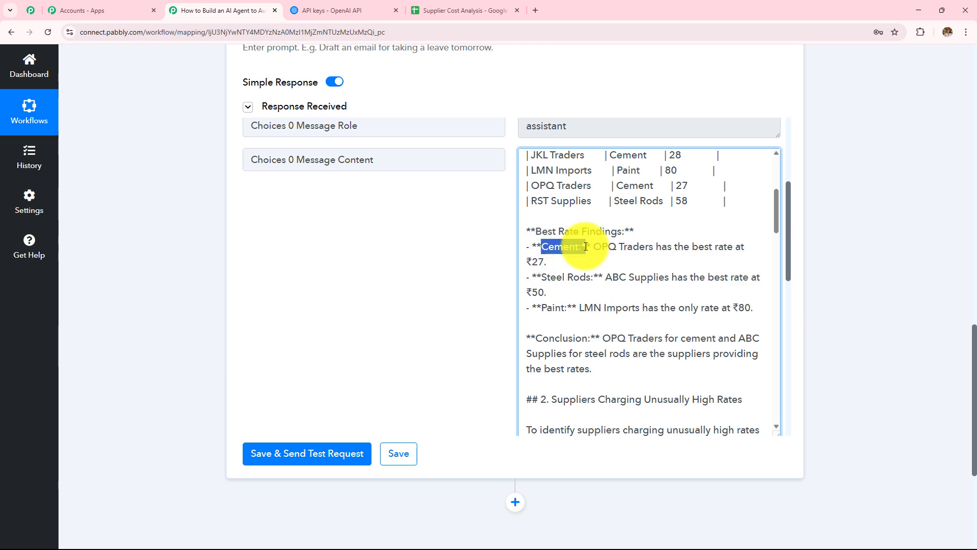
Verify OPQ Traders' cement price of 27 beats JKL's 28 and DEF's 30.
click(458, 10)
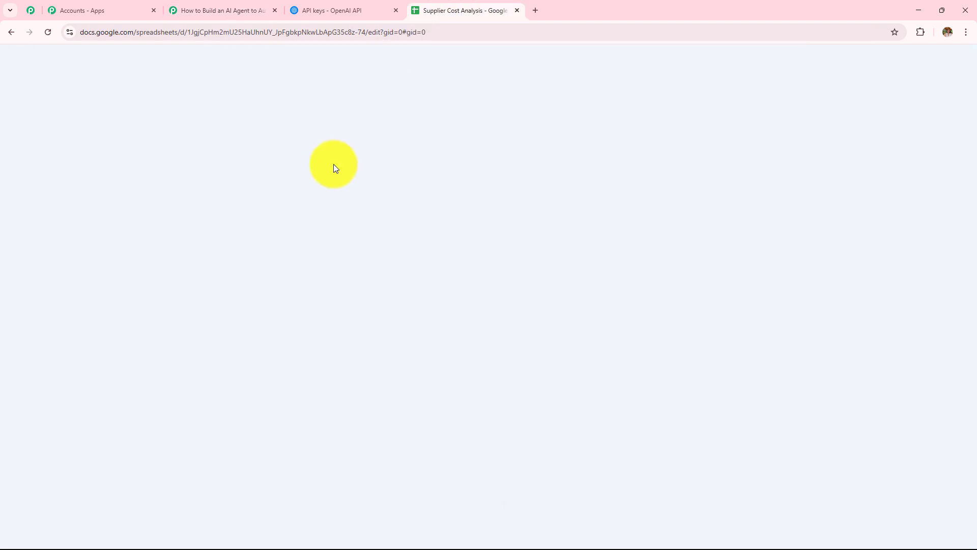
click(393, 221)
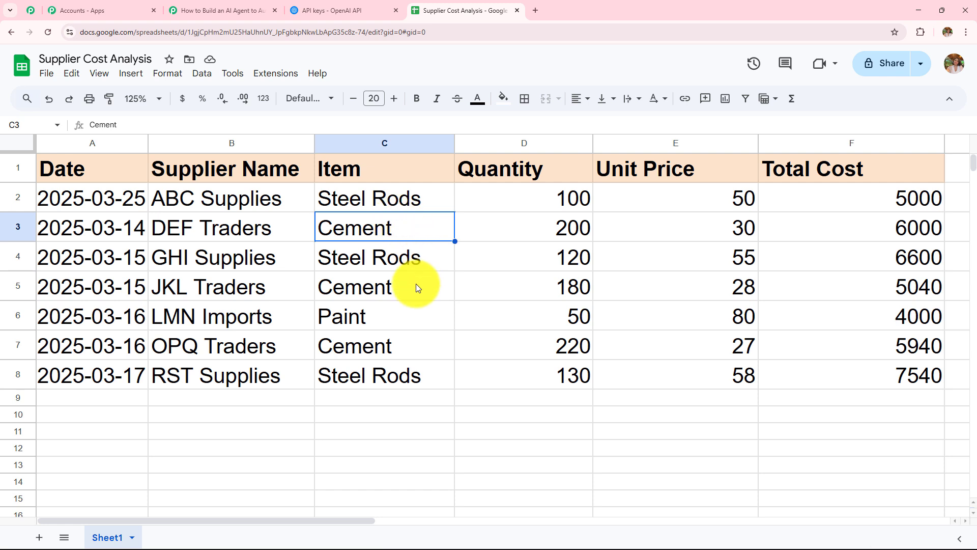
click(268, 289)
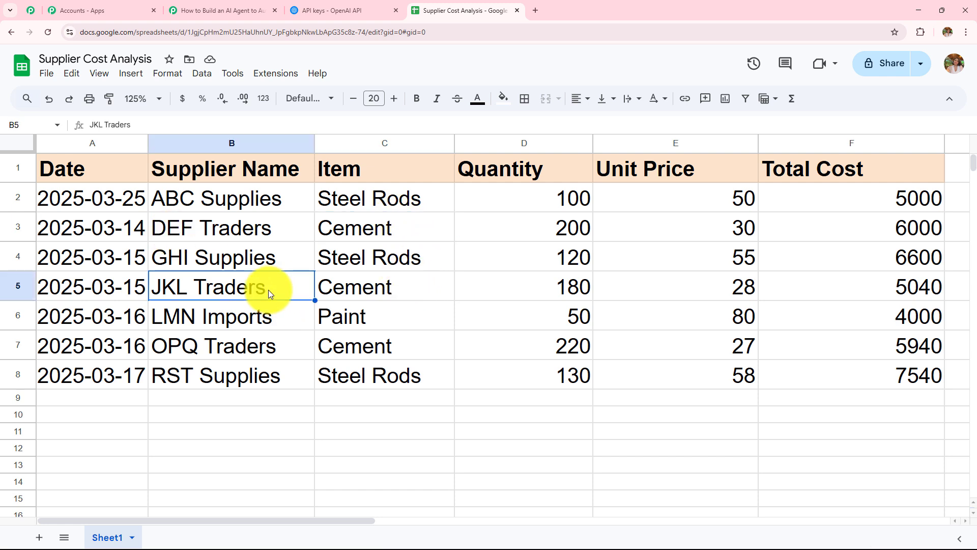
click(272, 341)
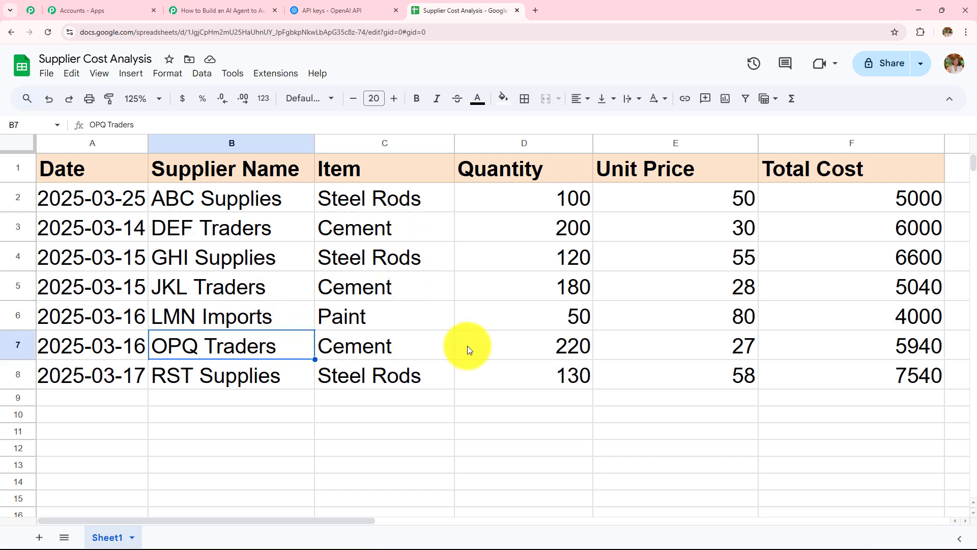
click(691, 350)
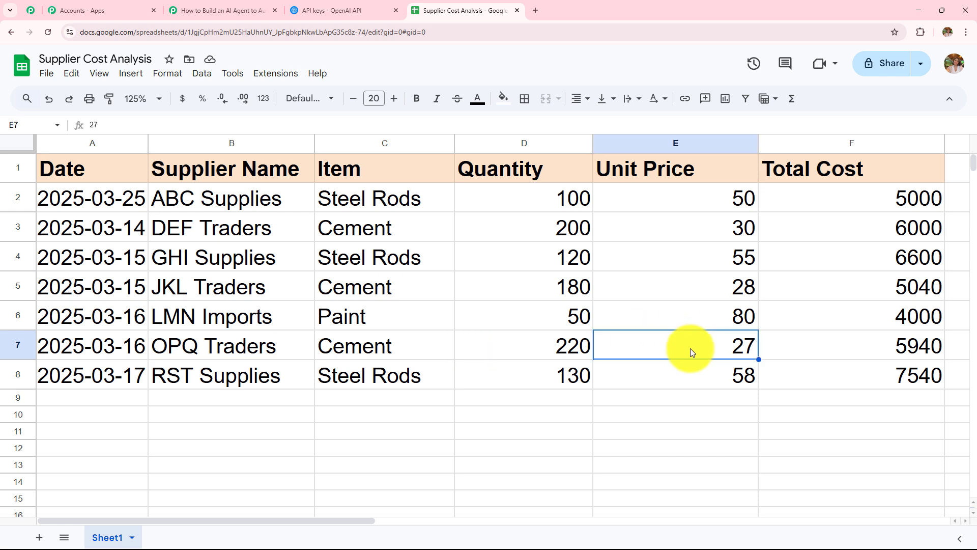
click(662, 286)
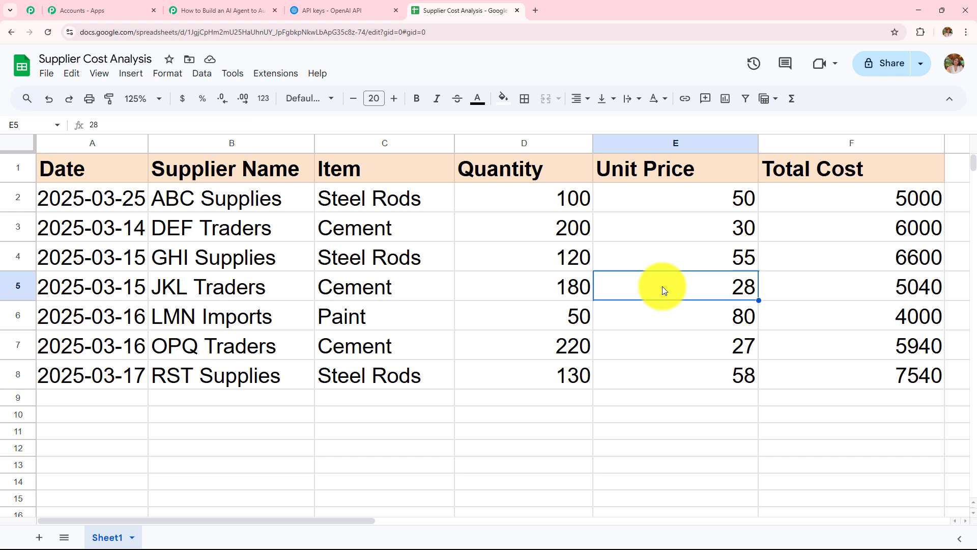
click(660, 226)
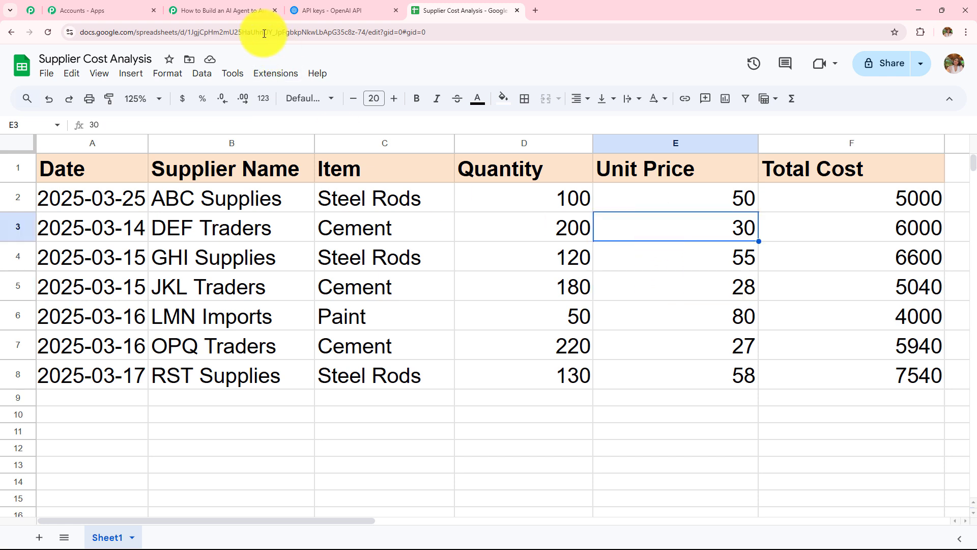
click(251, 356)
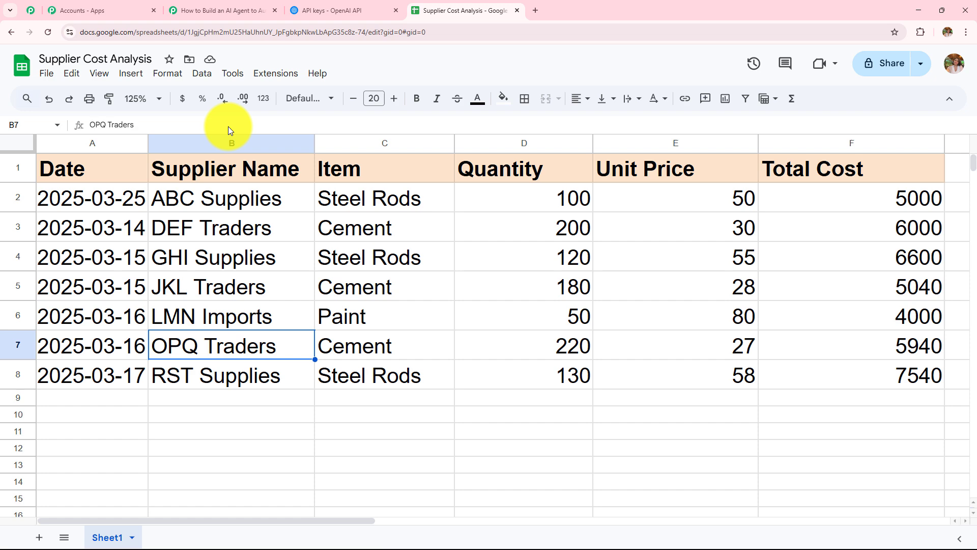
click(249, 8)
drag(593, 247, 745, 246)
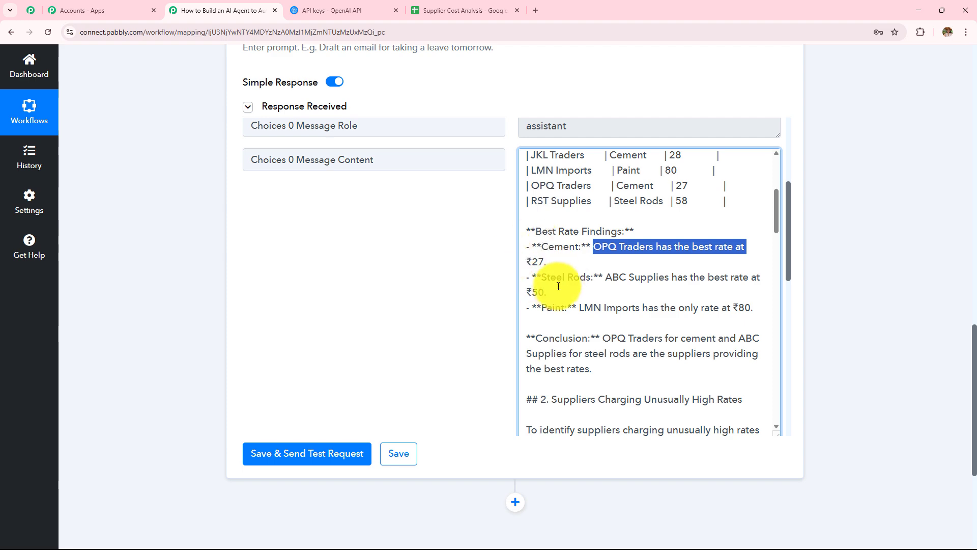
Verify ABC Supplies' steel rod price of 50 beats GHI's 55 and RST's 58.
drag(541, 277, 591, 279)
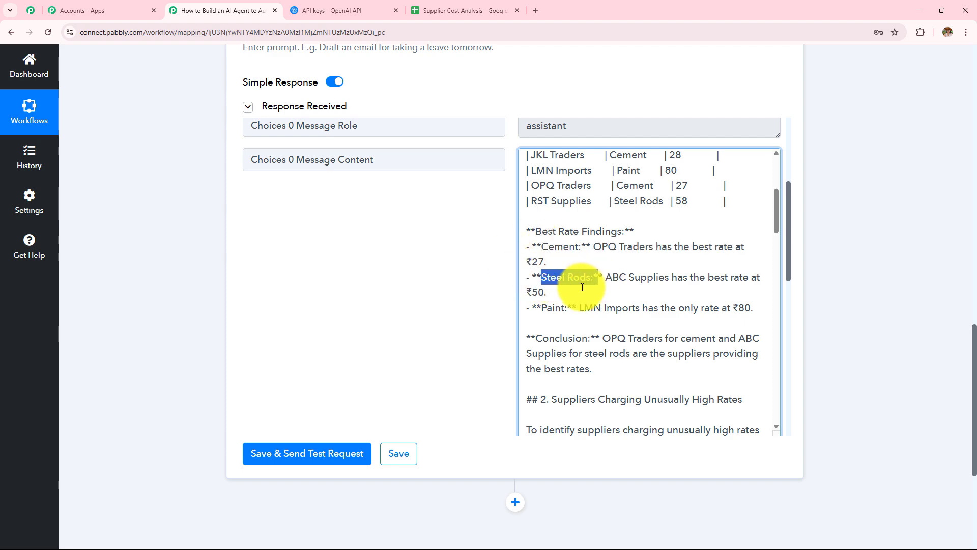
click(444, 5)
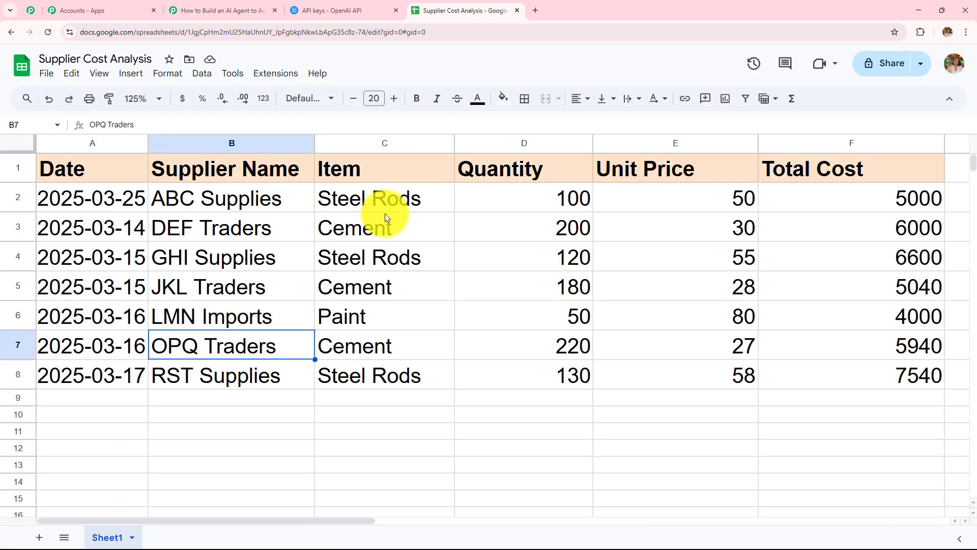
click(392, 198)
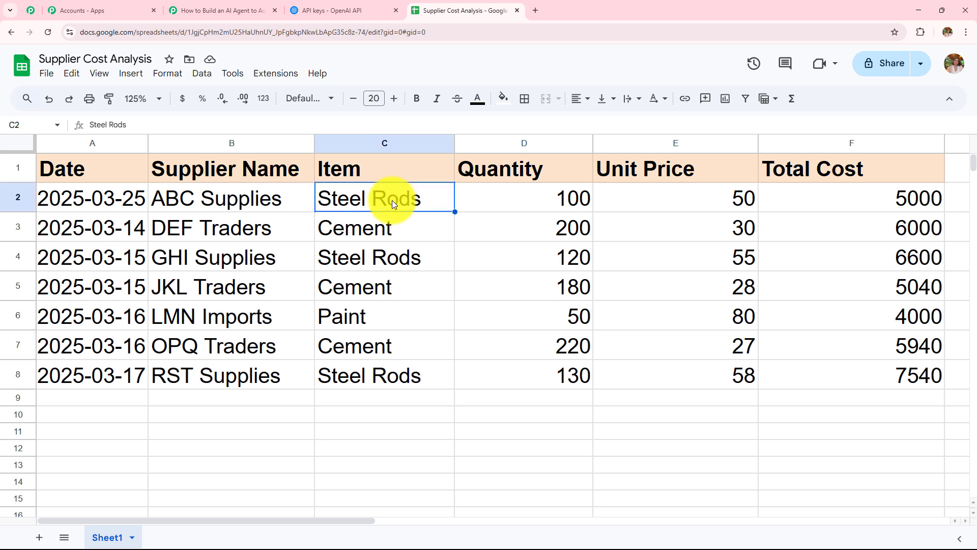
click(396, 260)
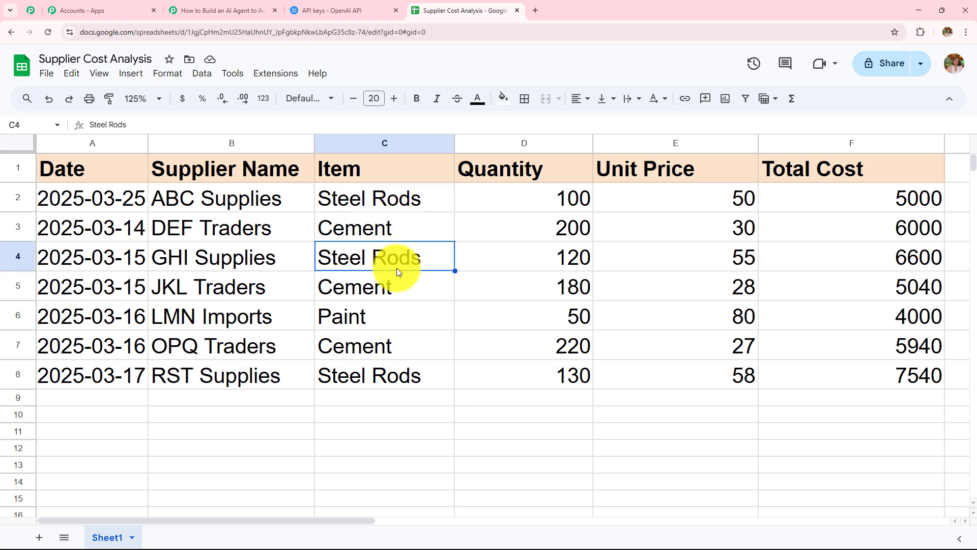
click(386, 380)
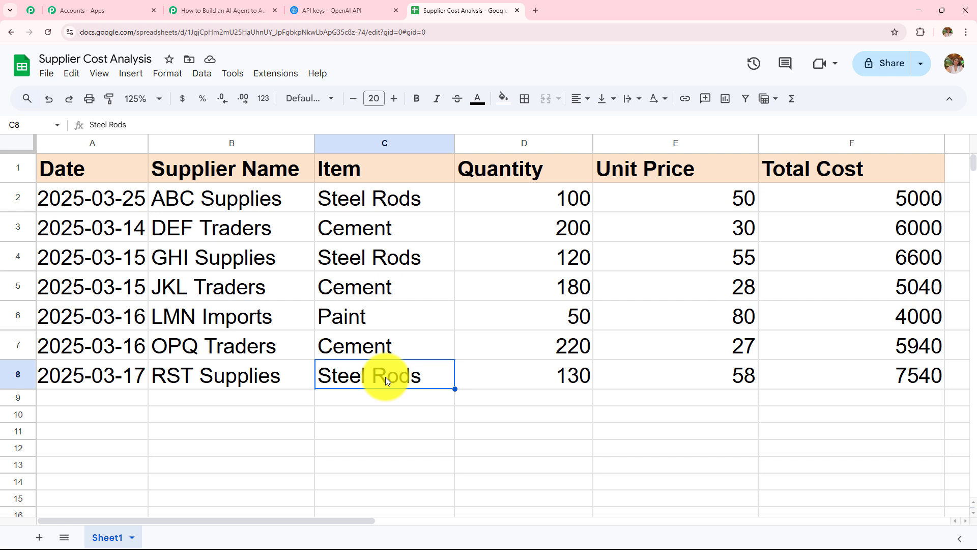
click(705, 384)
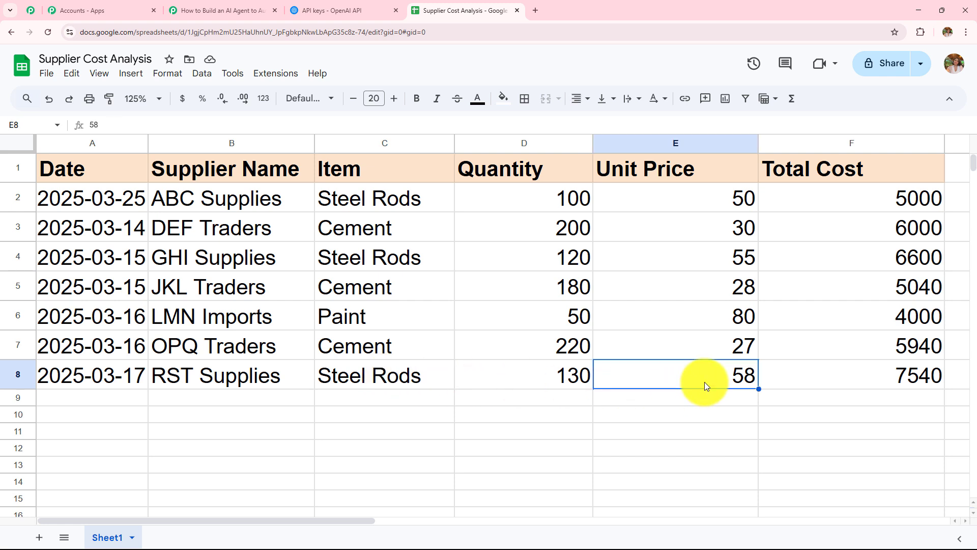
click(666, 259)
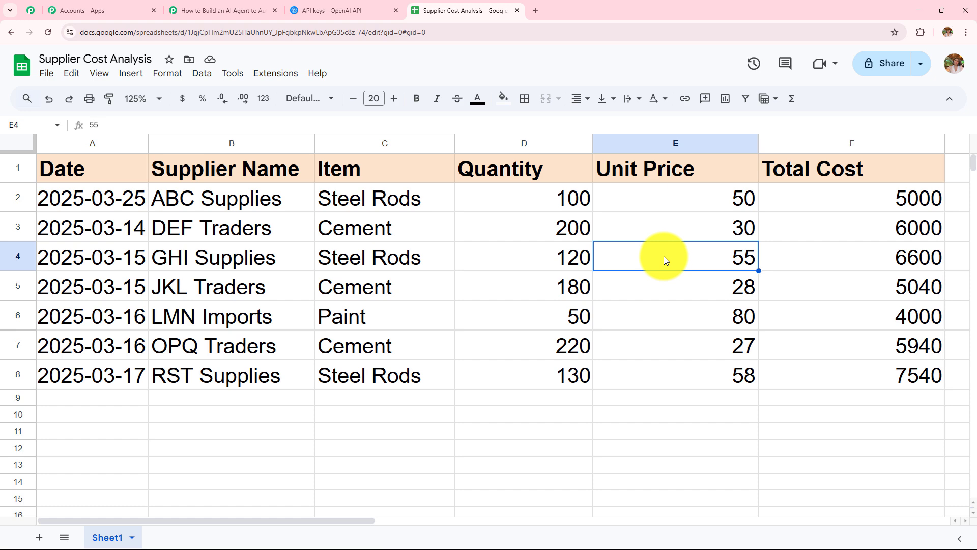
click(665, 202)
click(256, 5)
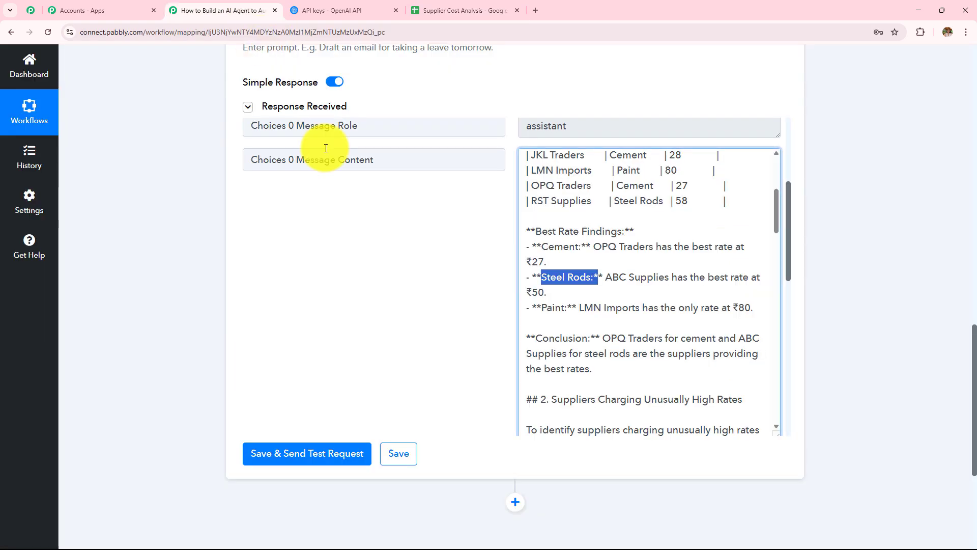
click(616, 279)
mouse_move(606, 279)
mouse_down()
mouse_move(766, 280)
mouse_move(725, 297)
mouse_up()
drag(533, 307, 570, 307)
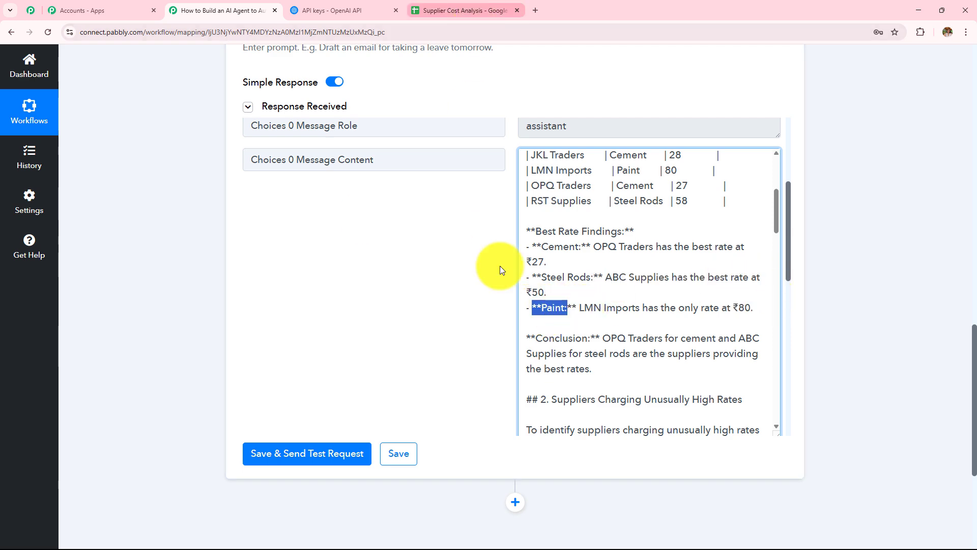
click(464, 10)
click(420, 316)
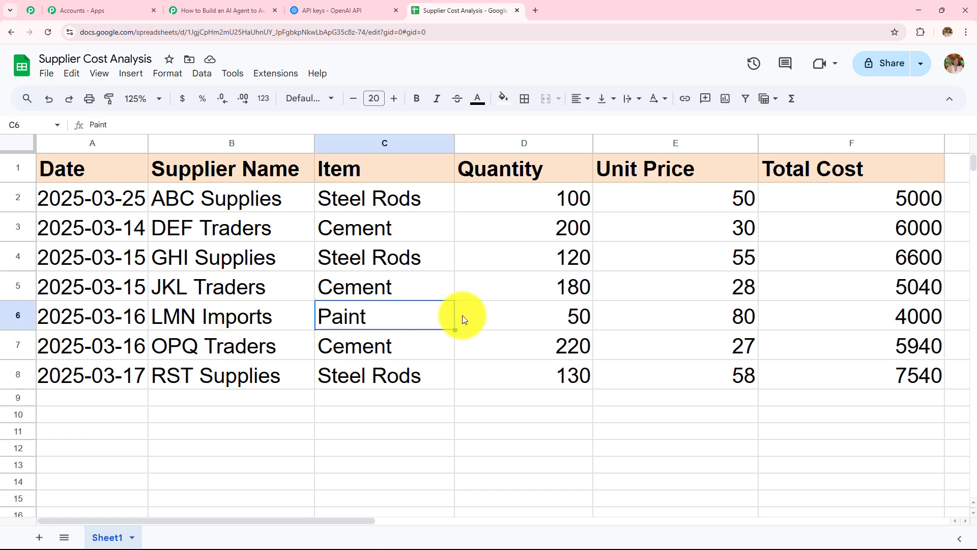
click(683, 316)
click(224, 10)
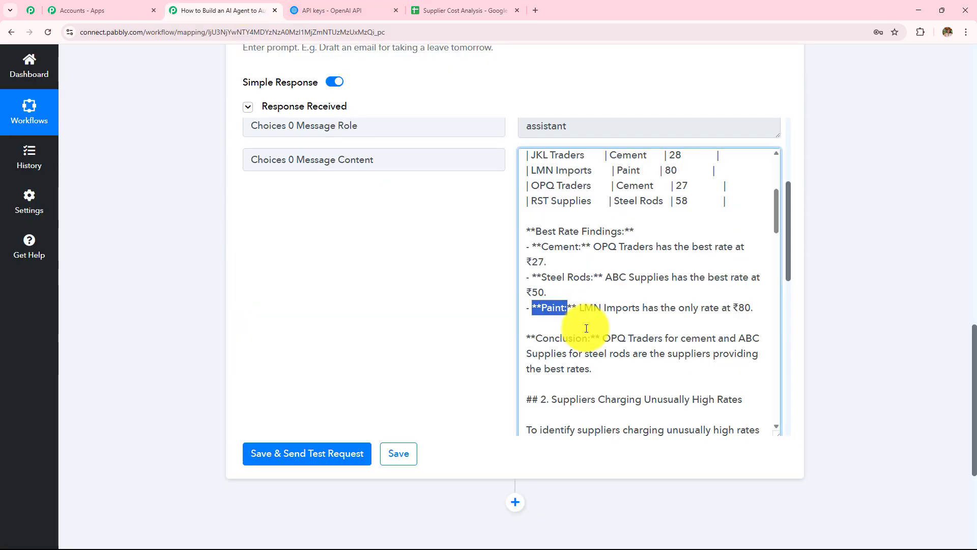
drag(579, 307, 755, 307)
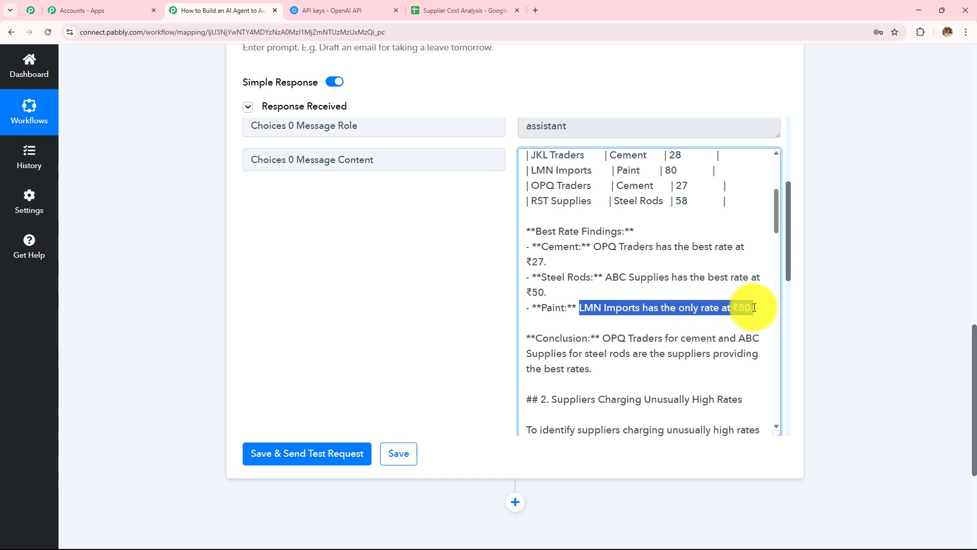
scroll(738, 306, down, 3)
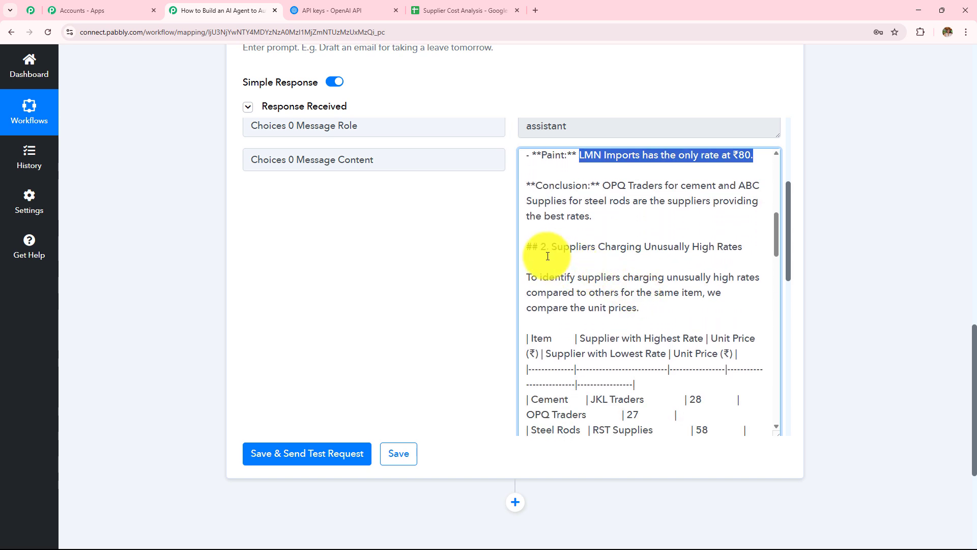
drag(555, 248, 735, 253)
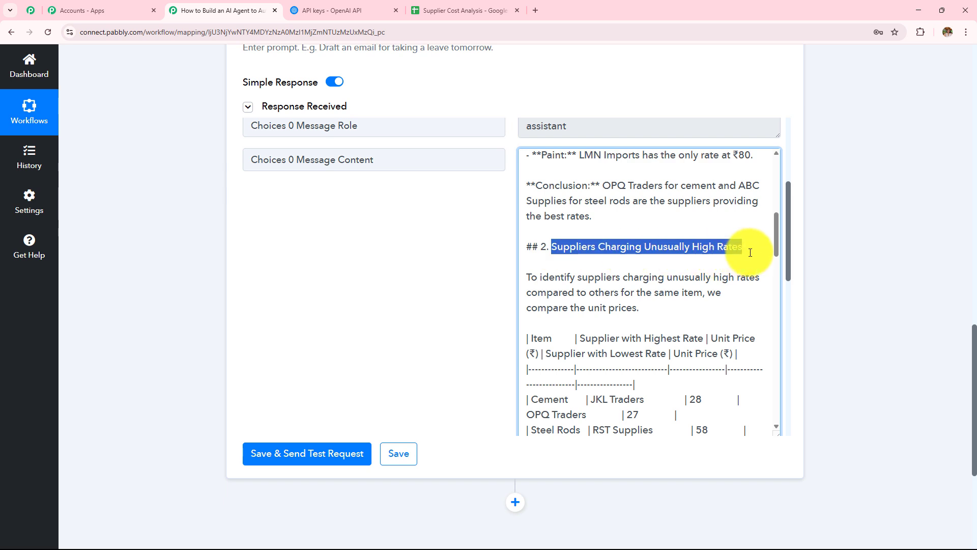
scroll(707, 274, down, 3)
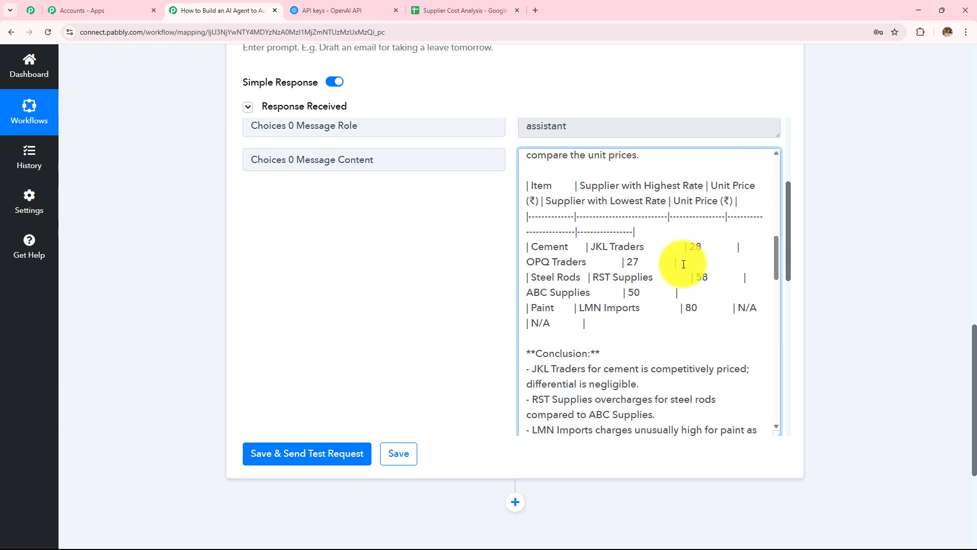
scroll(636, 275, down, 2)
drag(536, 251, 626, 257)
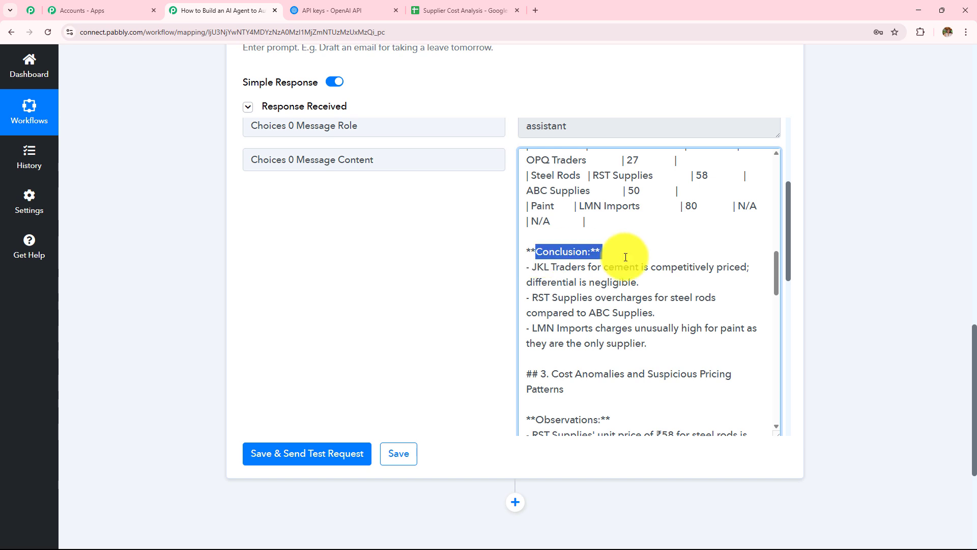
drag(532, 267, 723, 263)
scroll(722, 263, down, 2)
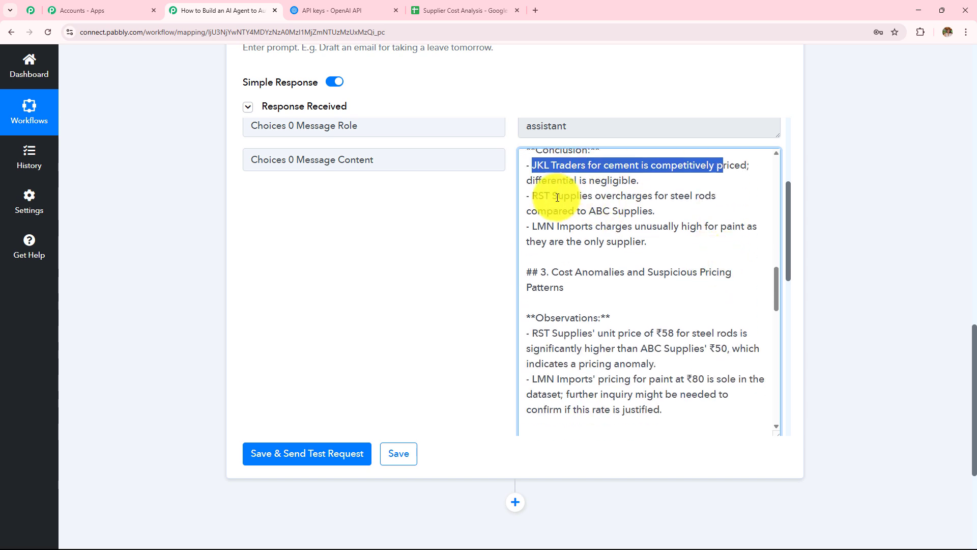
drag(532, 196, 718, 198)
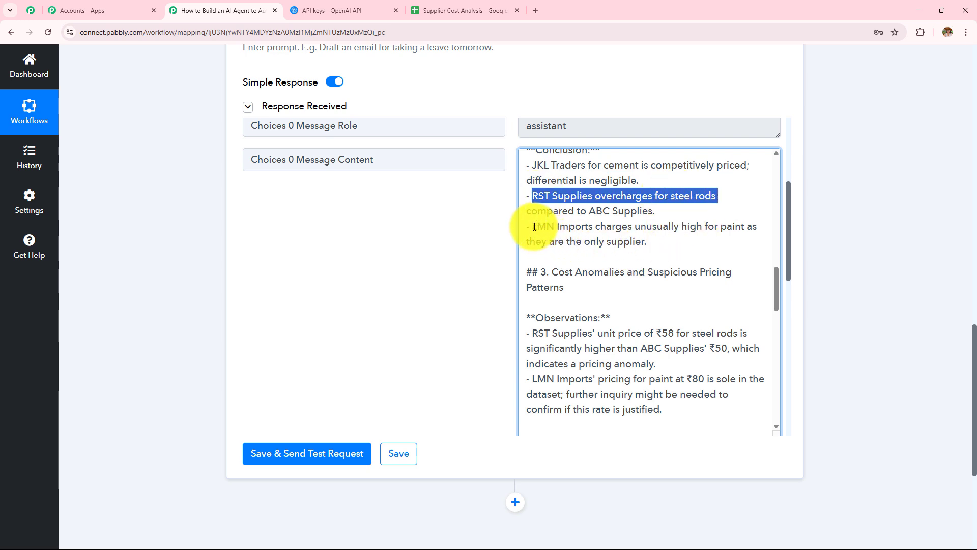
drag(533, 226, 644, 254)
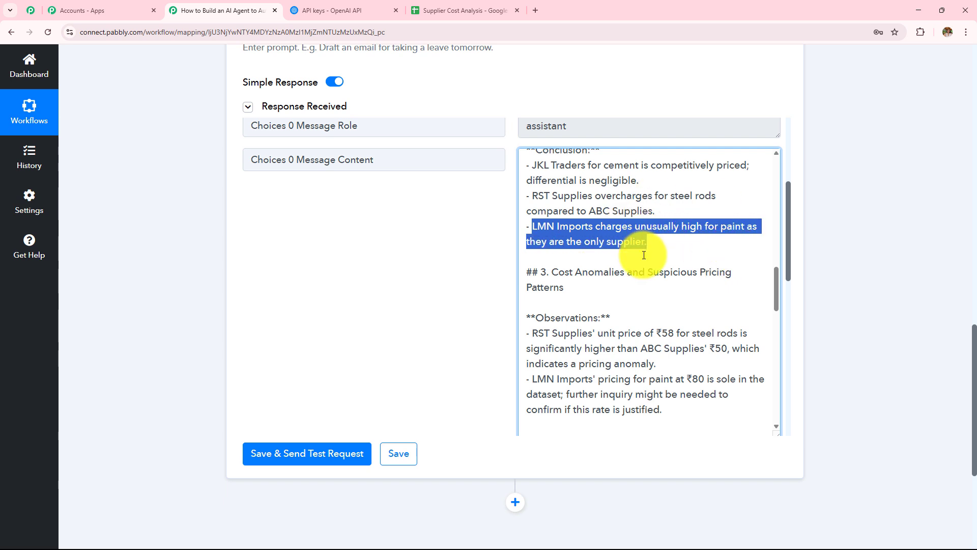
scroll(644, 254, down, 1)
drag(541, 221, 563, 232)
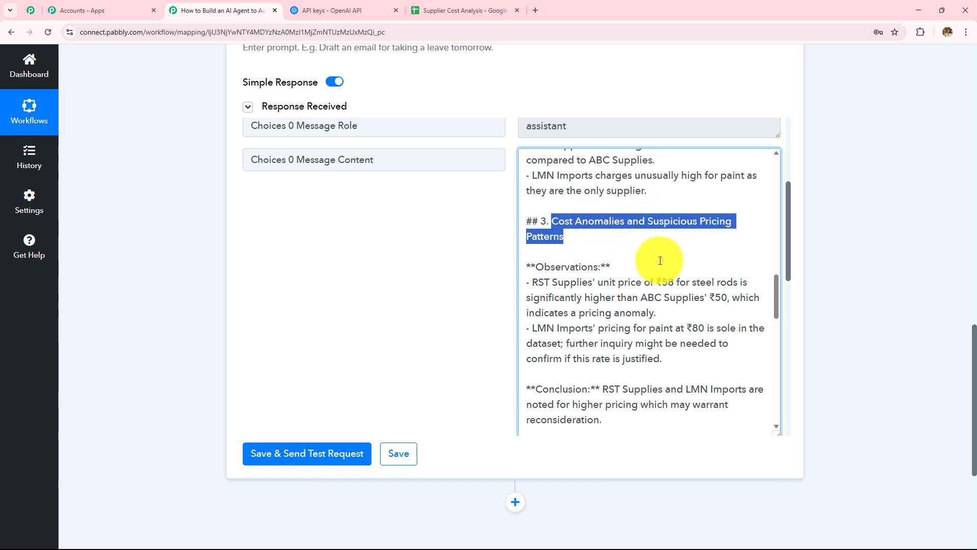
scroll(661, 257, down, 2)
scroll(660, 255, up, 1)
scroll(534, 224, up, 1)
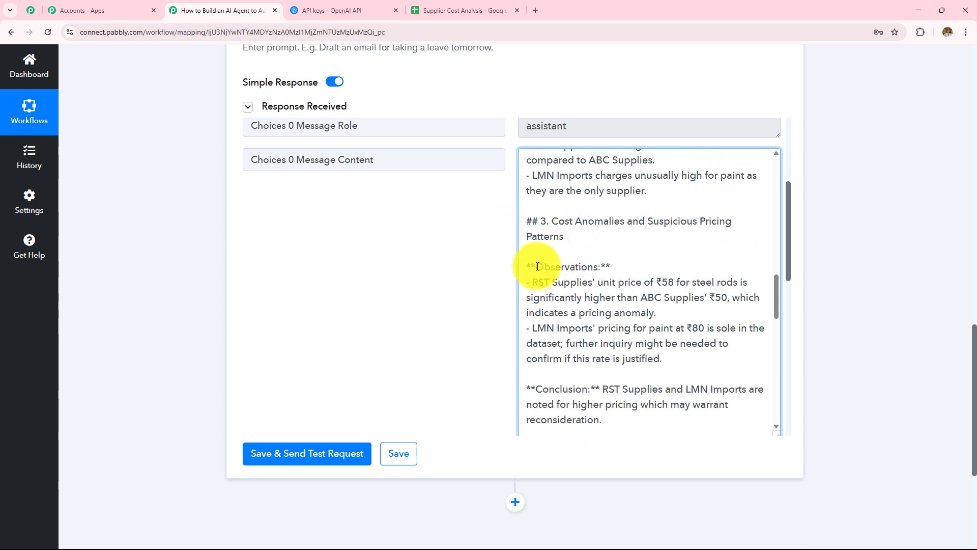
drag(535, 260, 625, 265)
scroll(614, 266, down, 2)
drag(543, 280, 646, 273)
scroll(642, 271, down, 2)
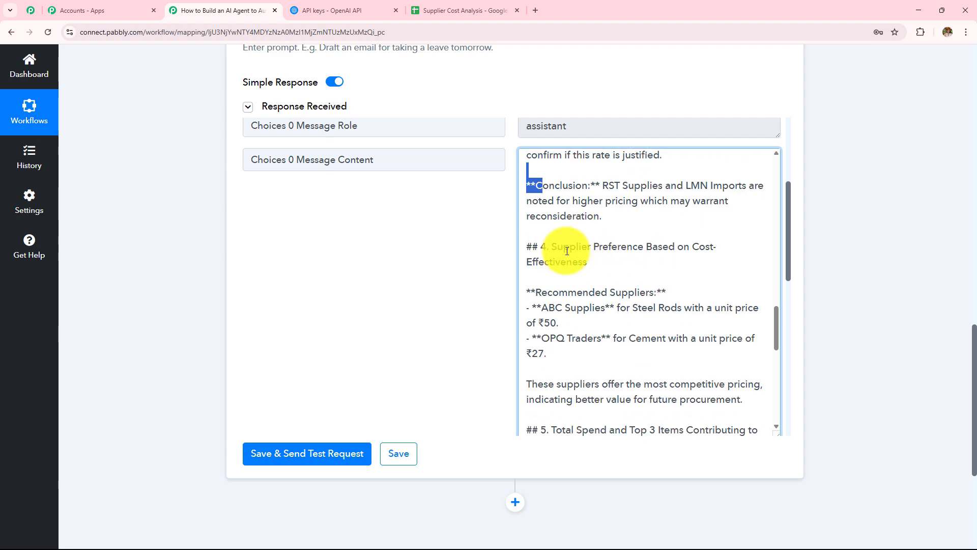
scroll(677, 273, down, 3)
scroll(678, 273, down, 5)
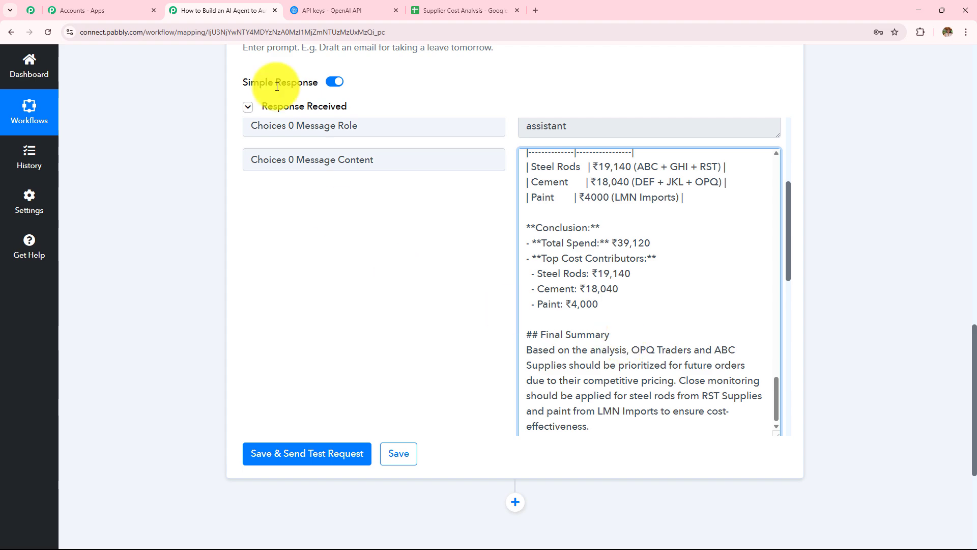
click(458, 10)
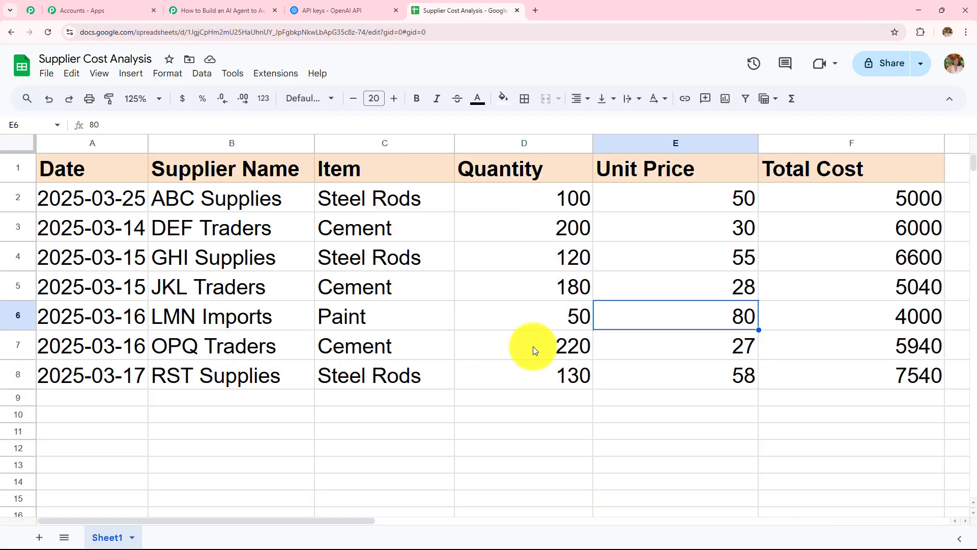
click(219, 10)
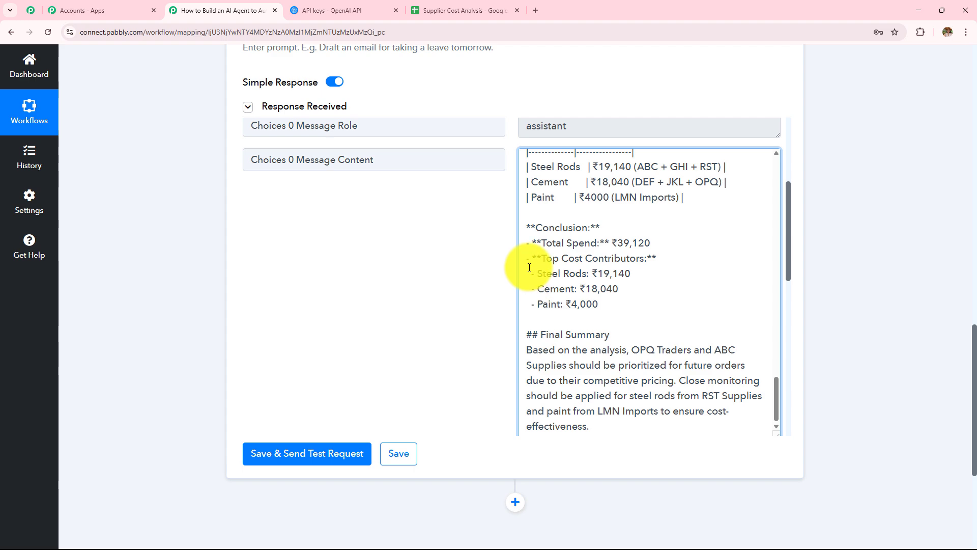
scroll(643, 305, up, 10)
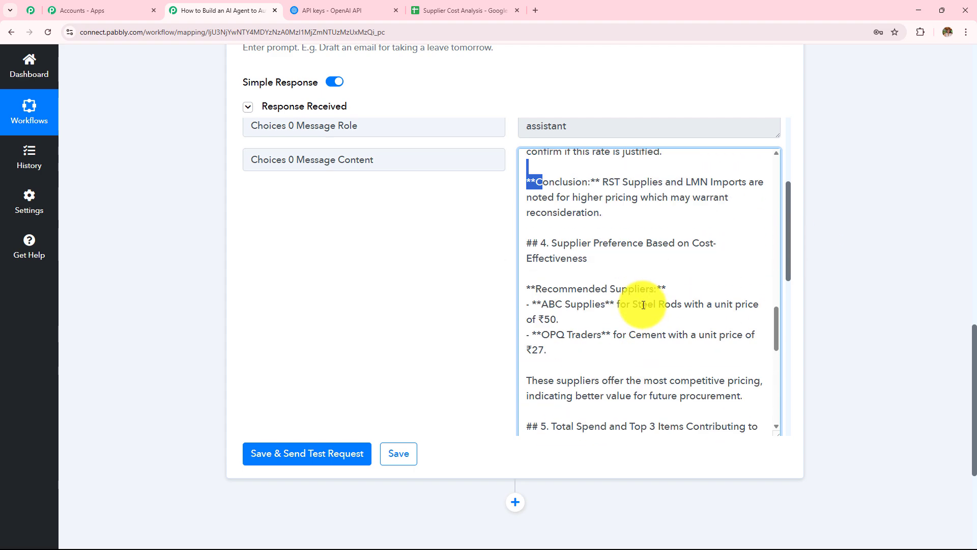
scroll(832, 266, down, 4)
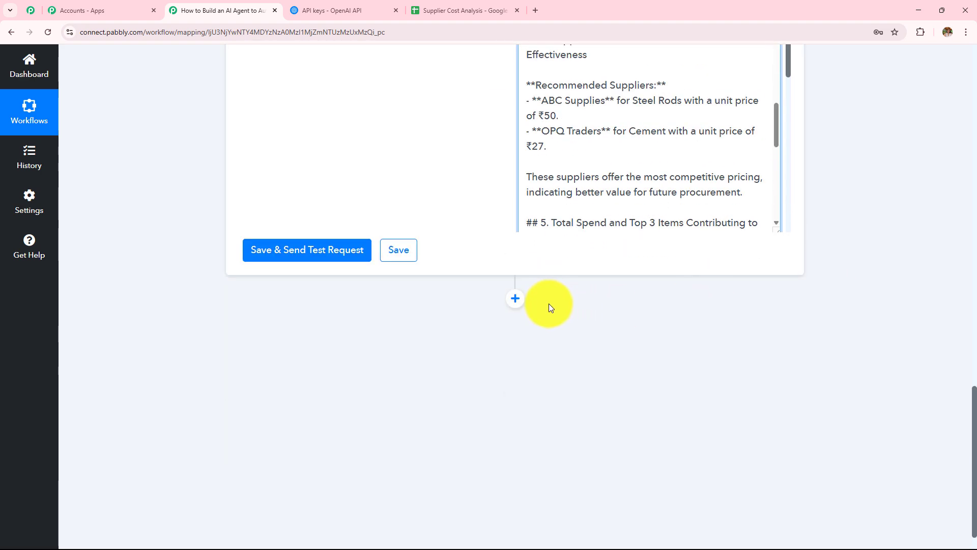
Add a Gmail step after ChatGPT with the Send Email (V1) action event and click Connect.
click(508, 306)
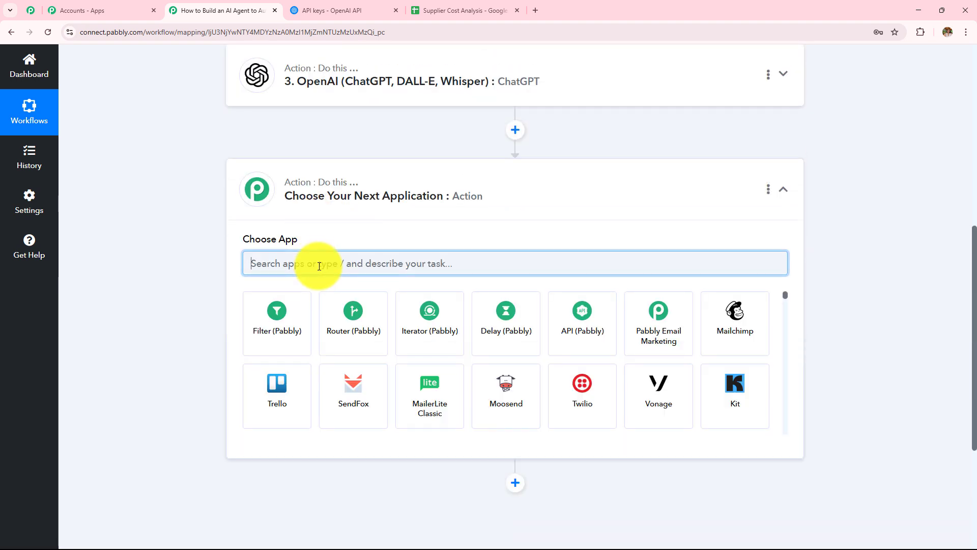
text(Gmai)
click(261, 325)
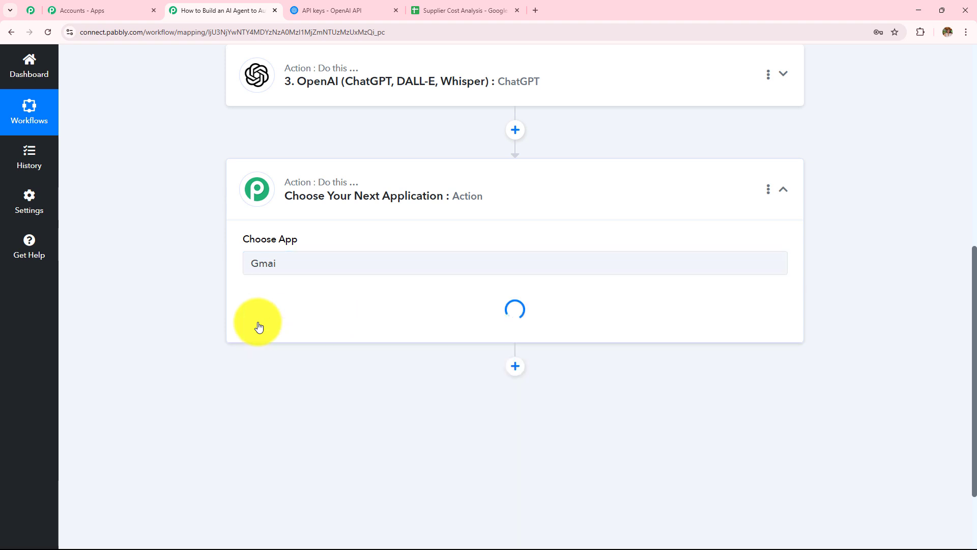
click(257, 321)
scroll(283, 275, down, 3)
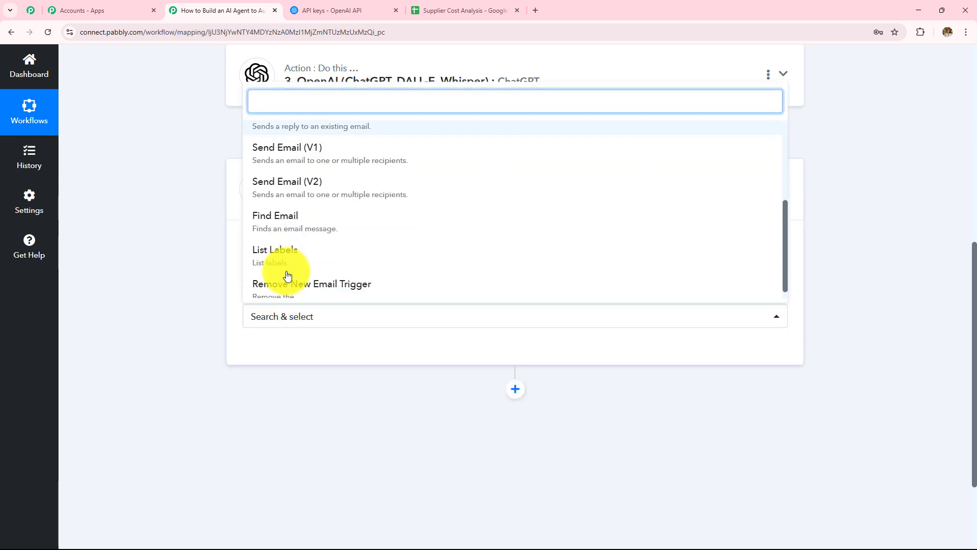
click(297, 164)
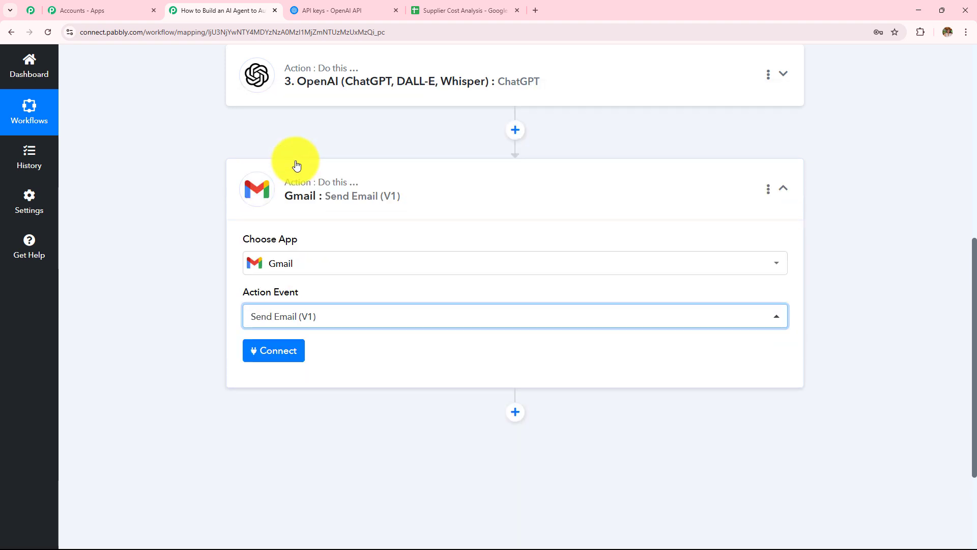
click(280, 358)
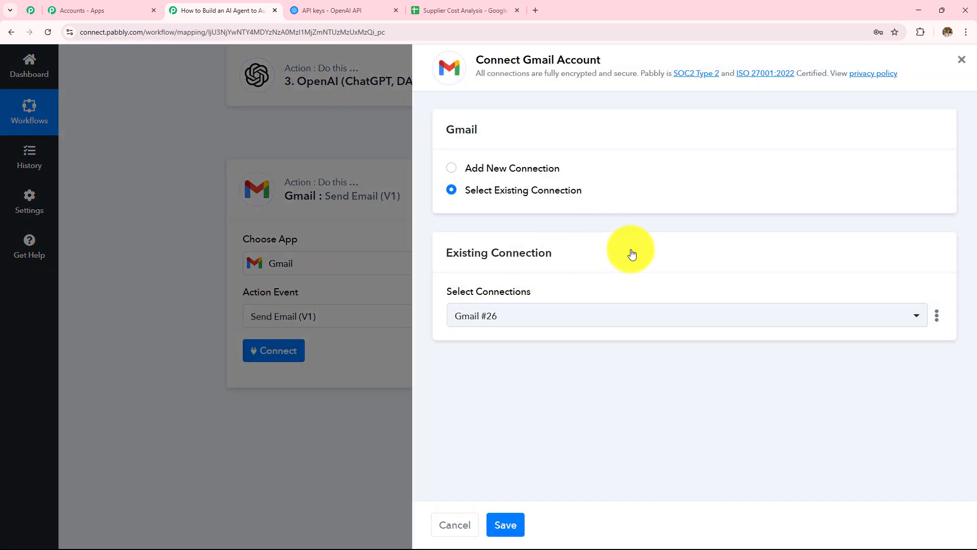
Add a new Gmail connection by signing in with the Google account and allowing access.
click(451, 168)
click(500, 341)
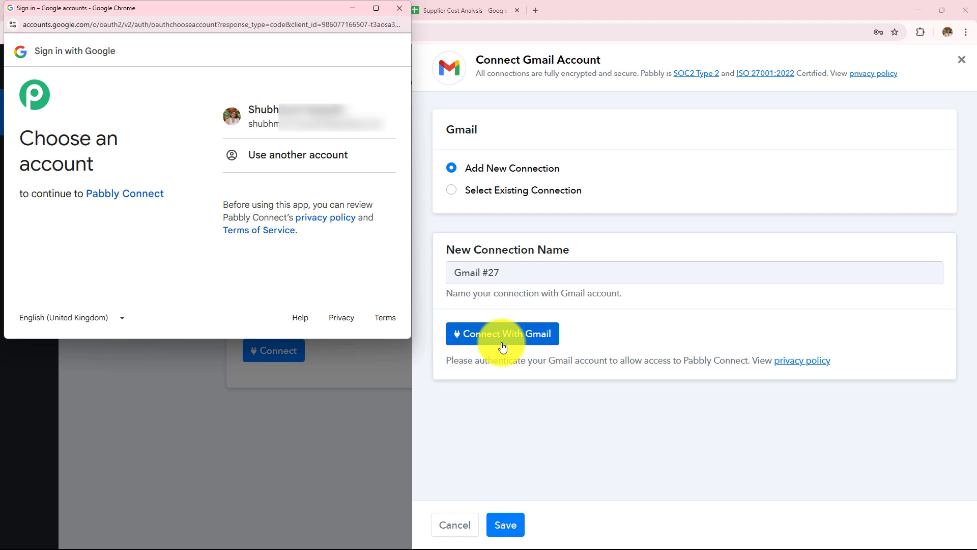
click(301, 127)
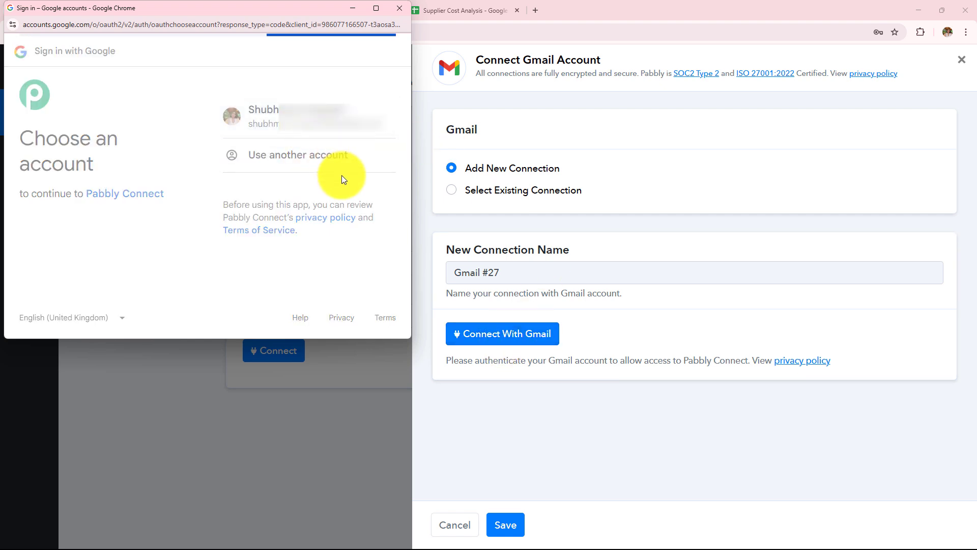
click(347, 277)
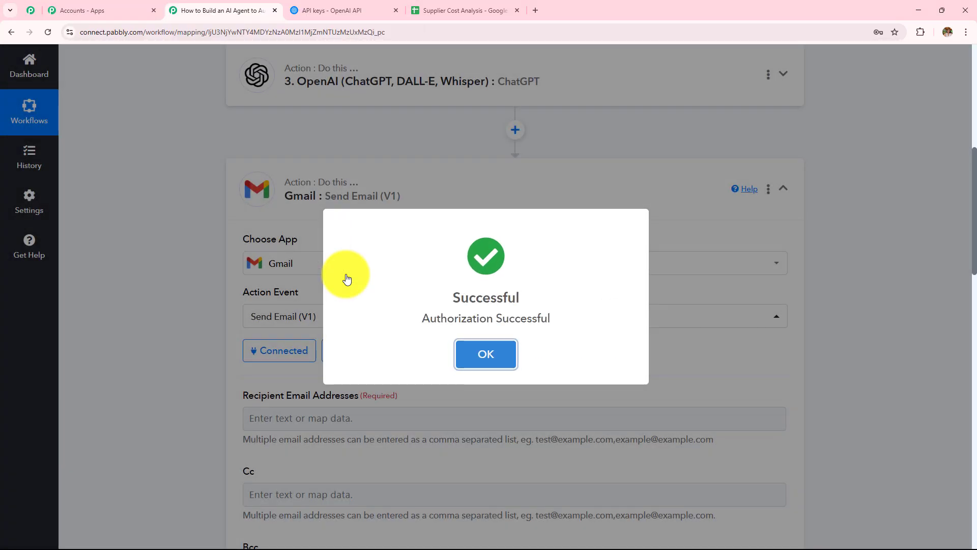
Begin entering the recipient email address in the required field.
scroll(343, 277, down, 4)
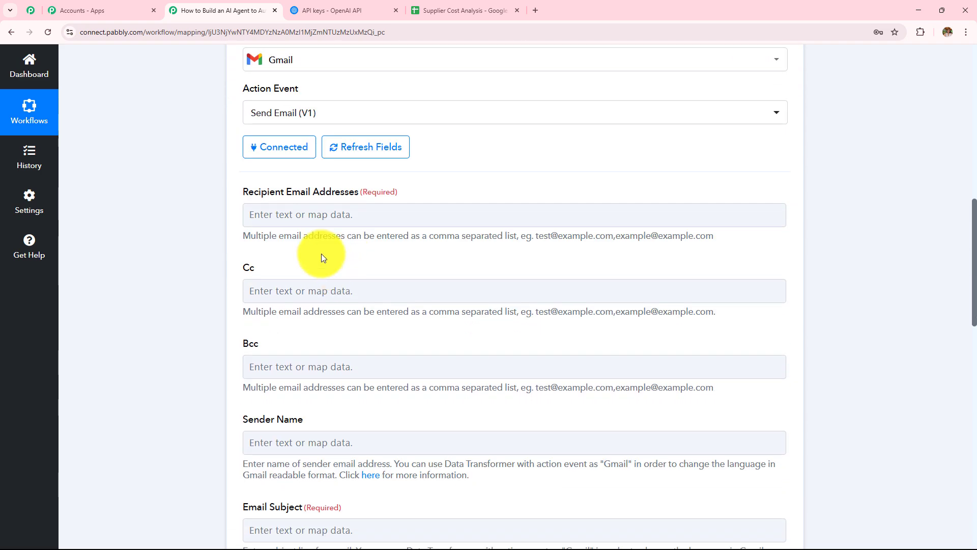
scroll(306, 211, down, 2)
click(334, 112)
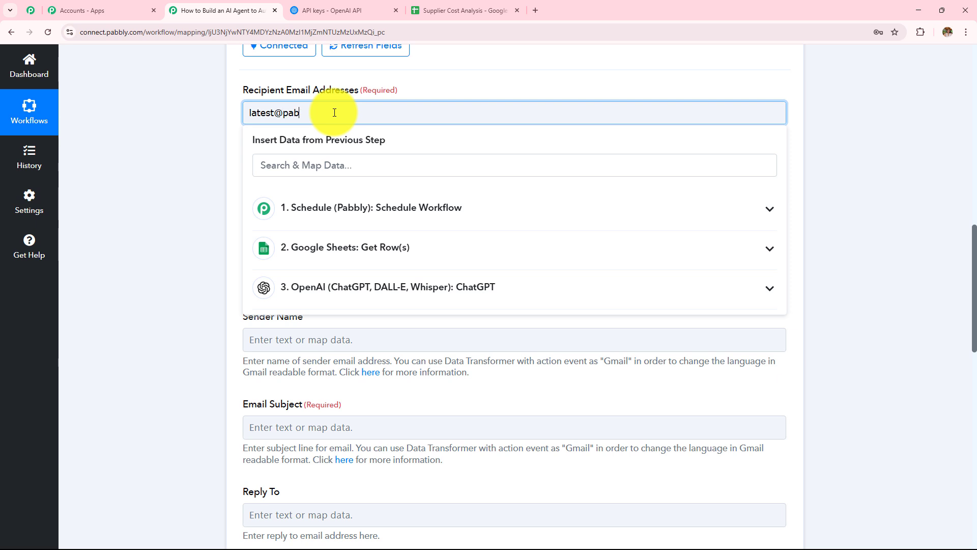
Set the sender name to 'Pabbly'.
scroll(302, 145, down, 2)
drag(238, 68, 322, 164)
click(380, 139)
scroll(380, 139, down, 1)
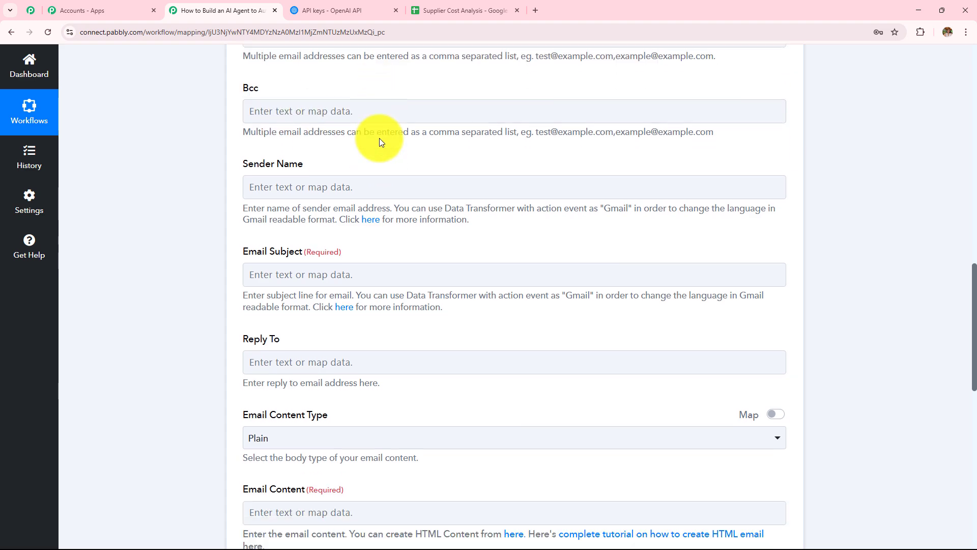
scroll(436, 148, down, 2)
click(369, 86)
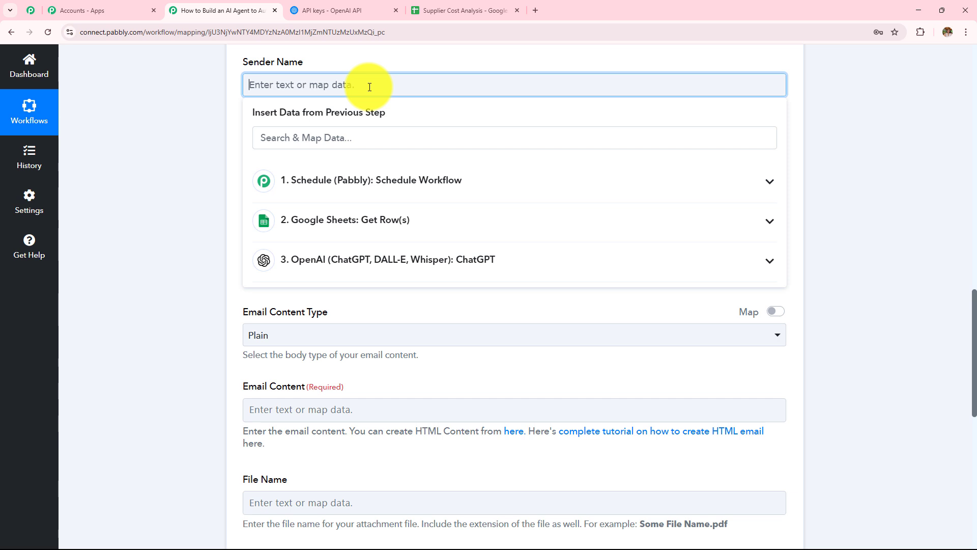
text(Pabbly)
click(172, 146)
Fill in the email subject 'Supplier Cost Analysis Report'.
click(313, 176)
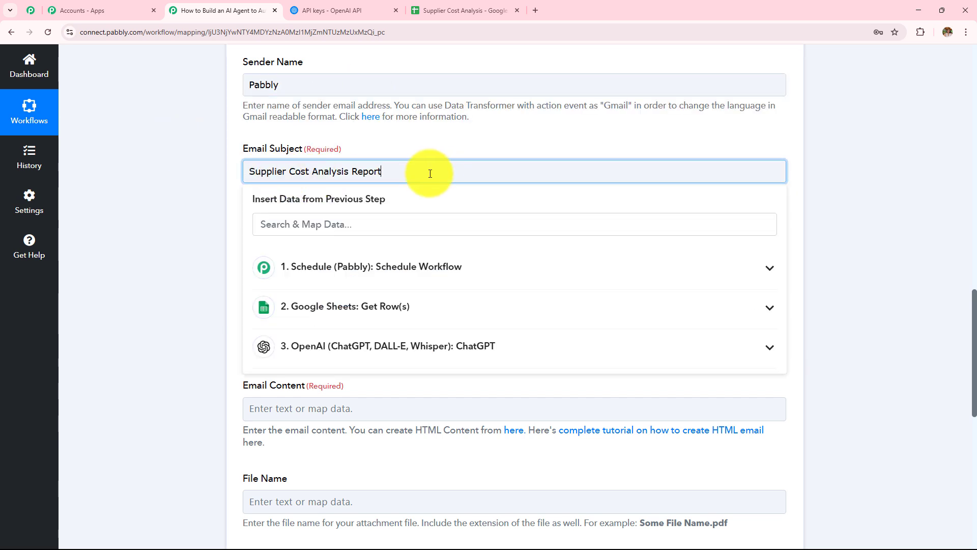
click(177, 181)
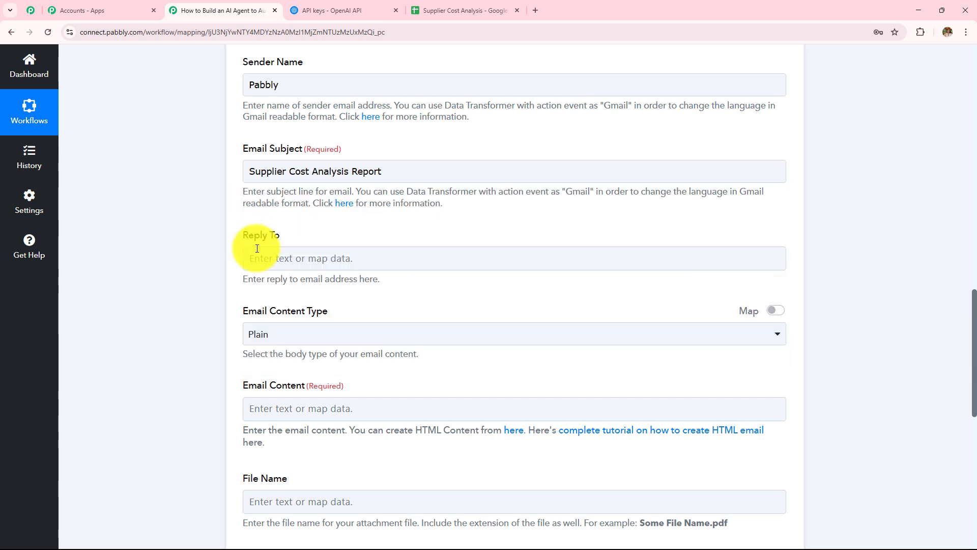
scroll(257, 246, down, 2)
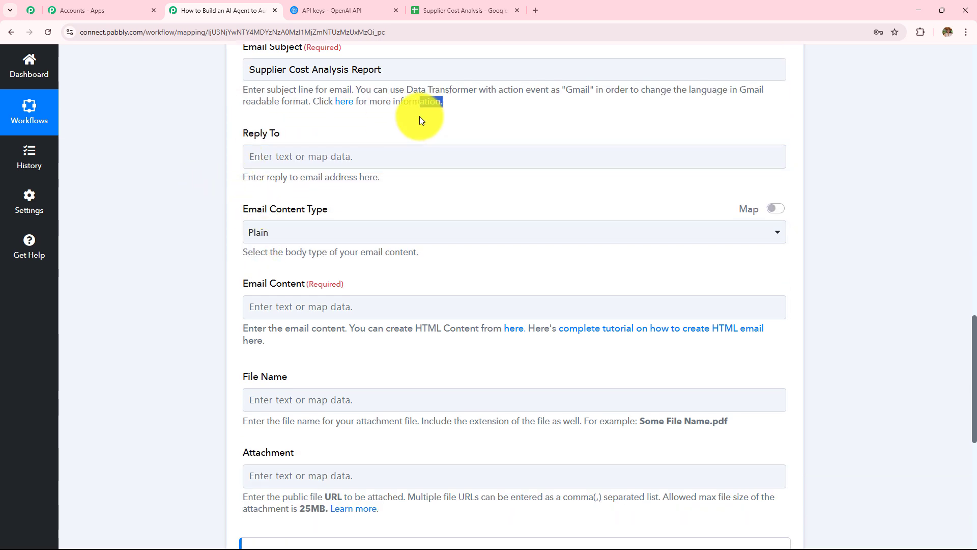
click(387, 120)
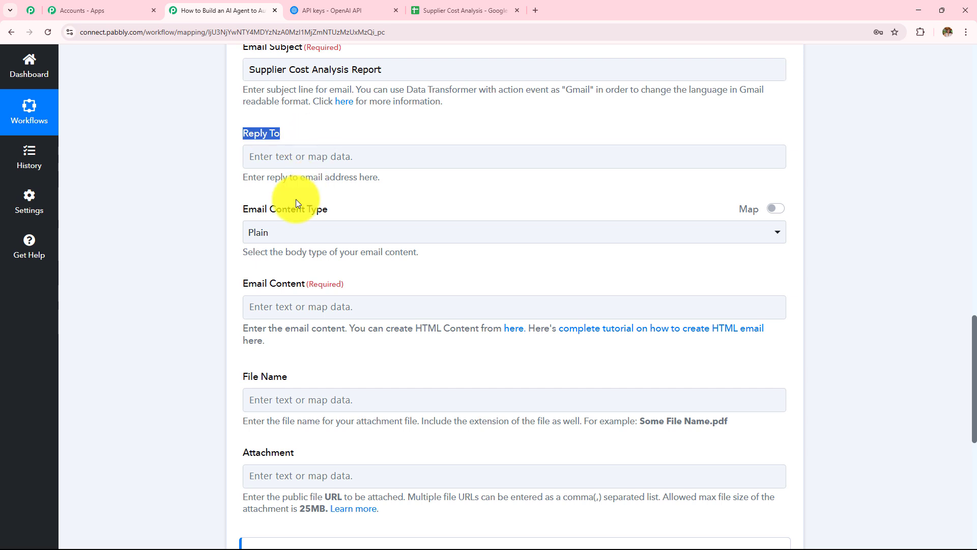
Choose Plain as the Email Content Type.
drag(248, 212, 397, 227)
click(397, 227)
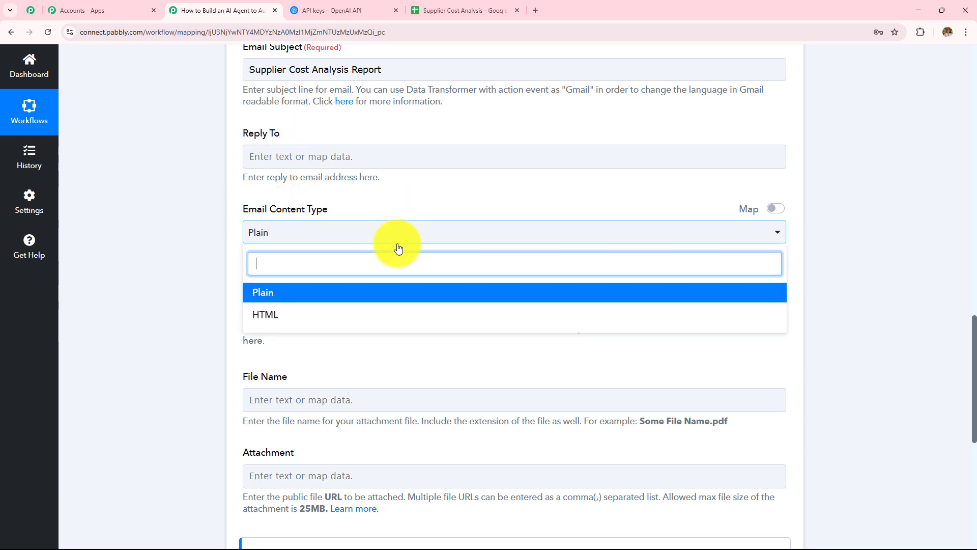
click(397, 290)
scroll(401, 289, down, 1)
scroll(401, 262, down, 2)
click(369, 130)
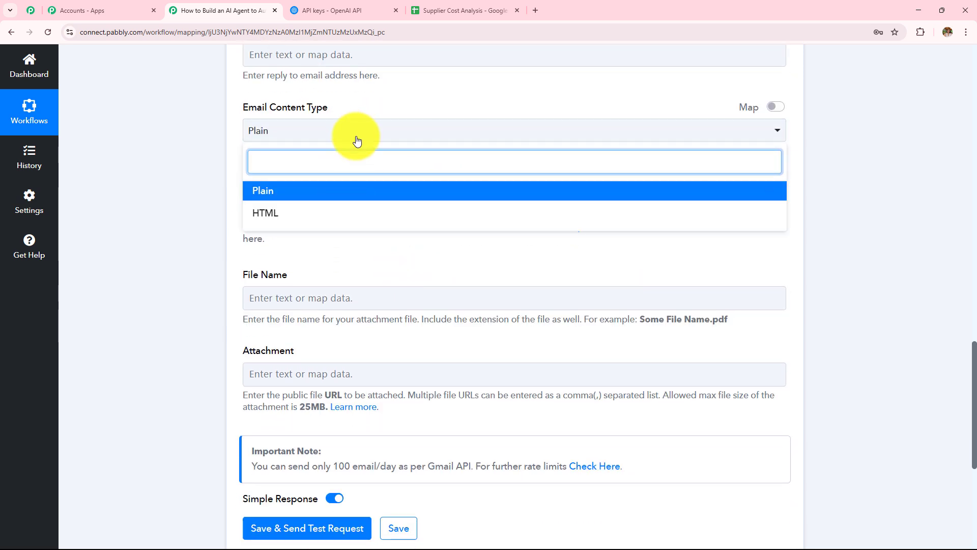
click(359, 133)
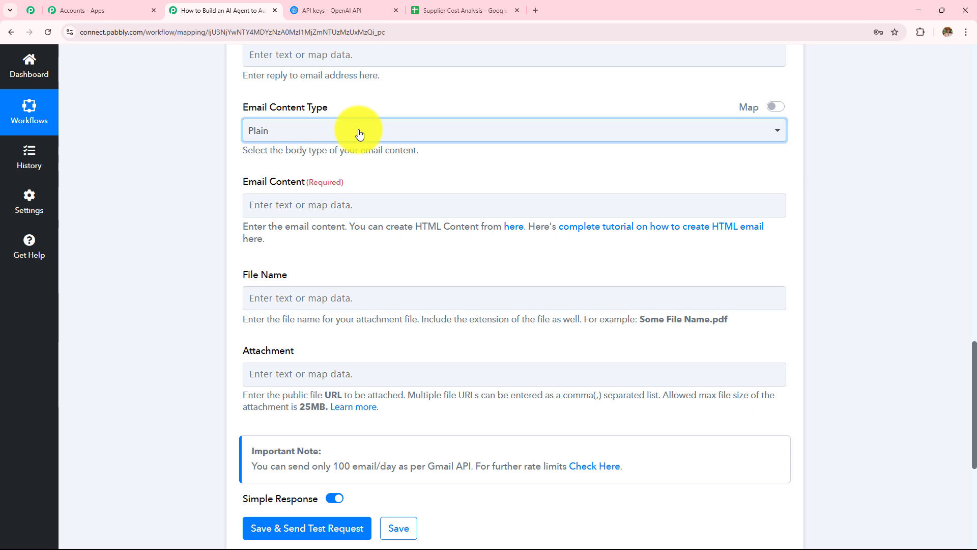
Paste the greeting and intro line into the Email Content field.
scroll(358, 132, down, 2)
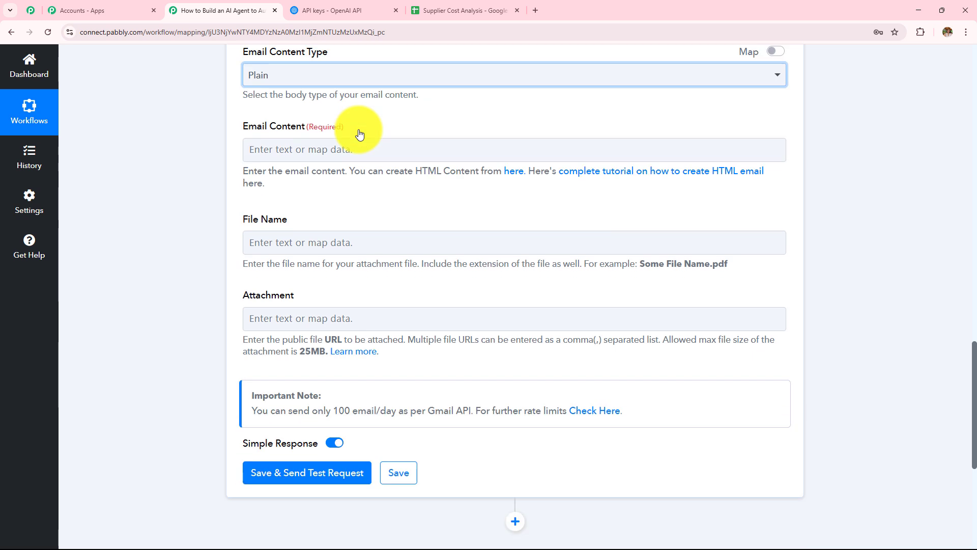
click(343, 107)
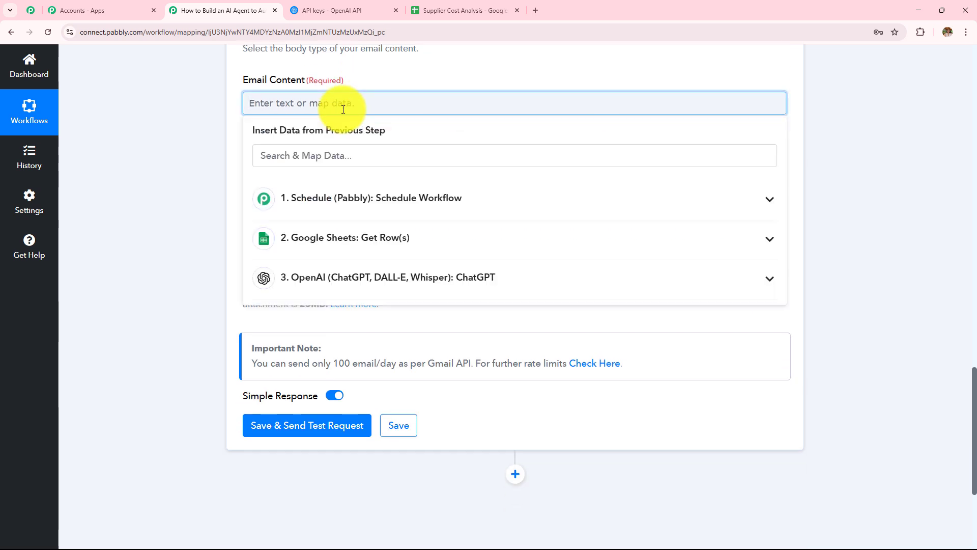
text(Hi Ma'm/ Sir,  Please find below the supplier cost analysis report.)
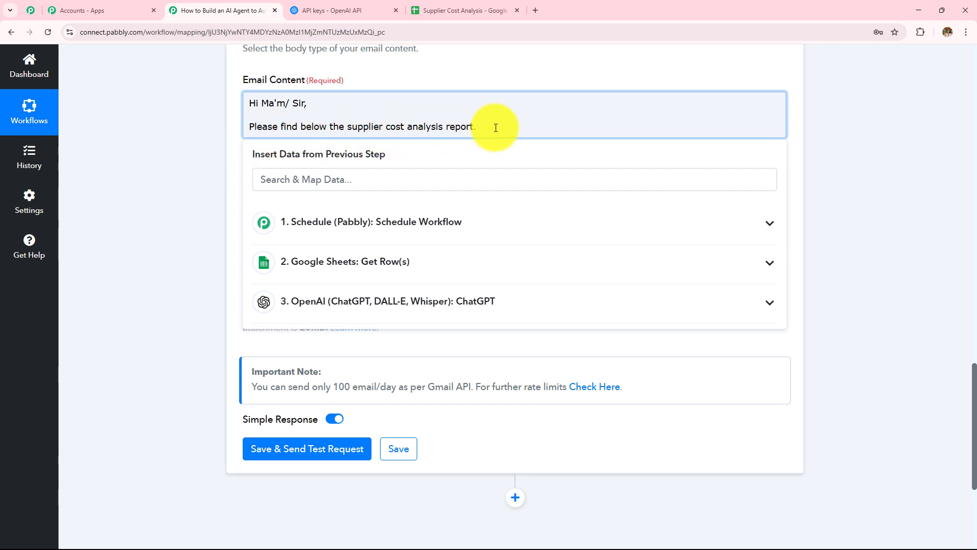
key(Return)
key(Return)
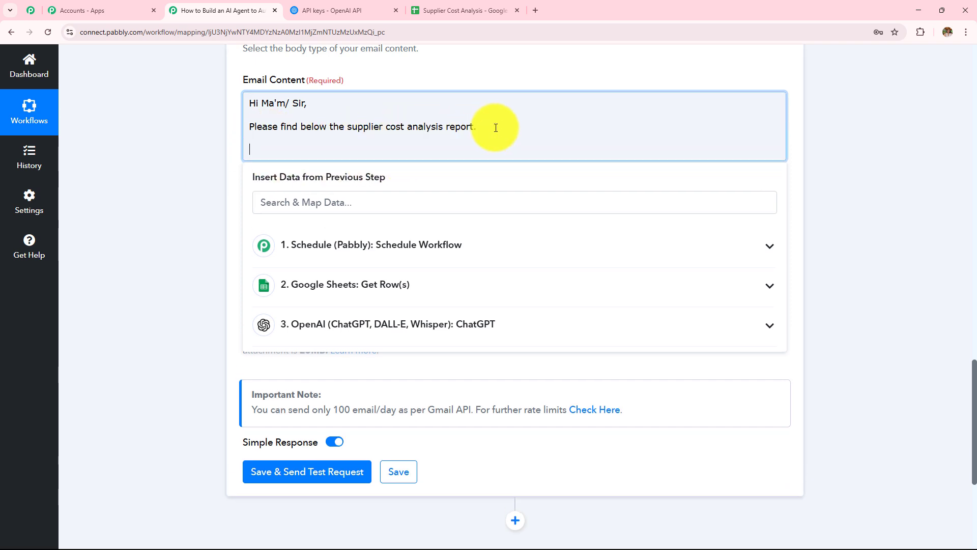
Map the ChatGPT step's 3. Choices 0 Message Content report into the email body.
click(485, 334)
scroll(503, 336, down, 2)
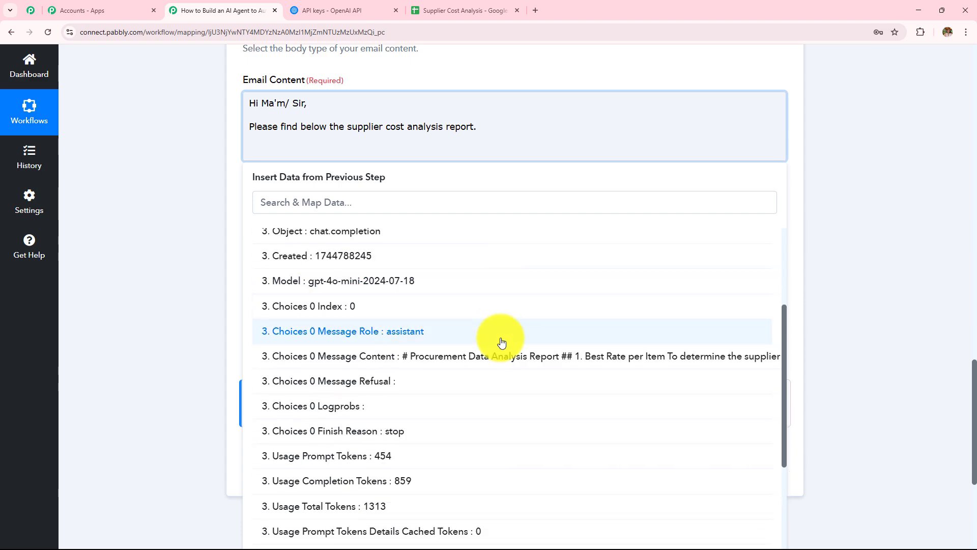
click(497, 349)
scroll(448, 224, up, 10)
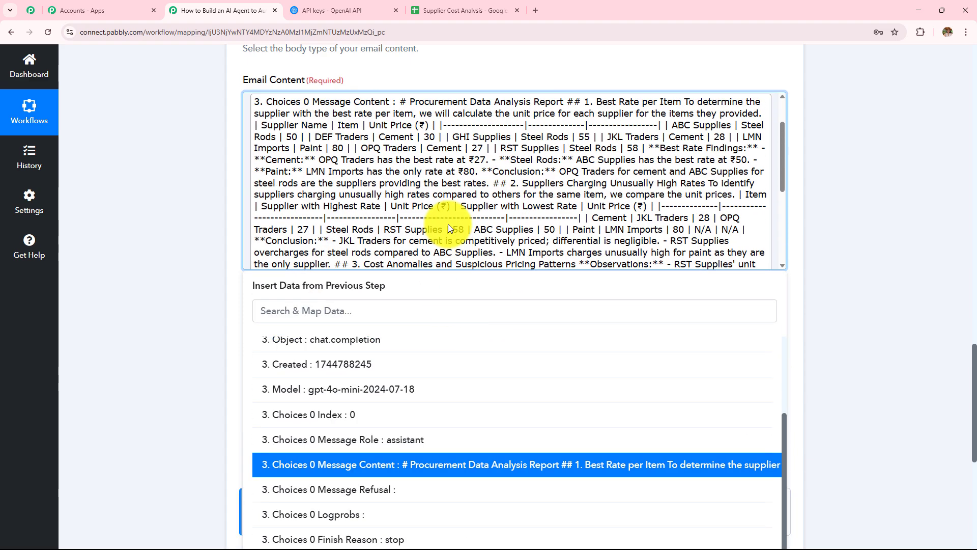
scroll(448, 224, down, 10)
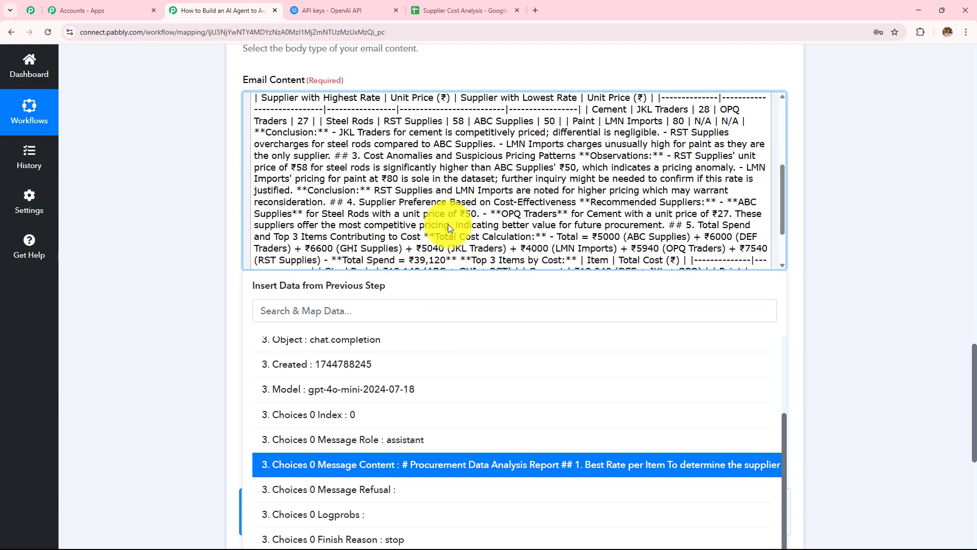
scroll(447, 225, down, 3)
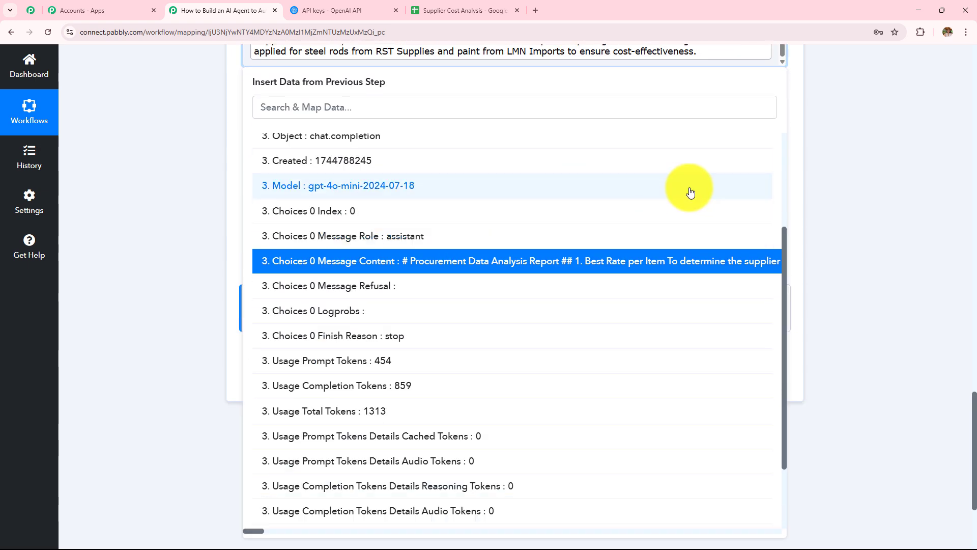
scroll(825, 196, up, 3)
Paste the helpful-note closing sentence and Thanks/Regards sign-off below the report.
click(773, 204)
key(Return)
key(Return)
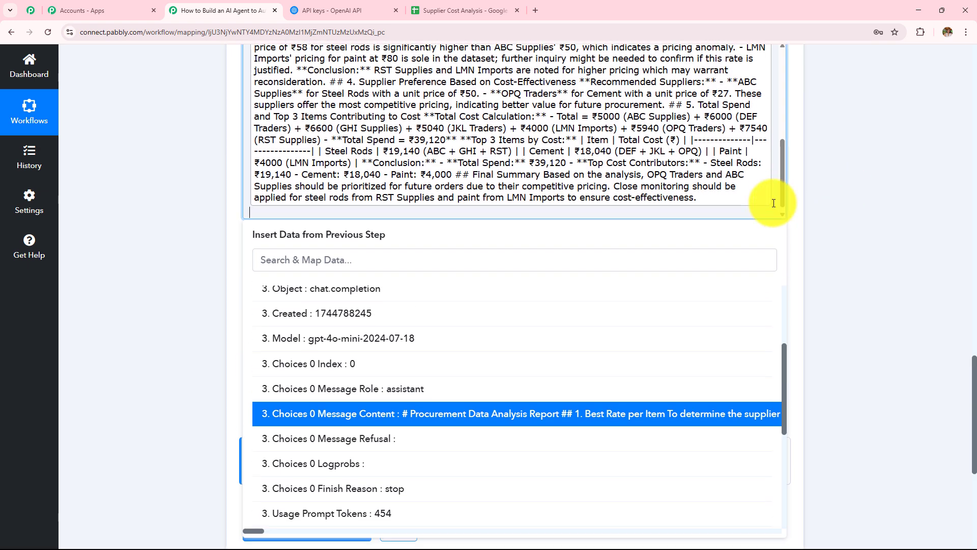
text(I hope this is helpful, please ping me if you require any other detail.  Thanks)
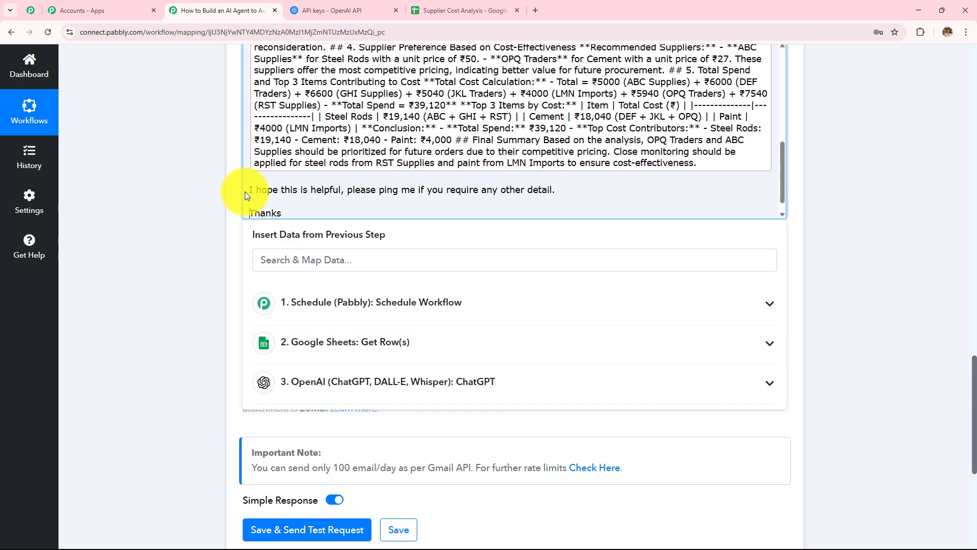
drag(254, 190, 570, 188)
scroll(498, 190, down, 1)
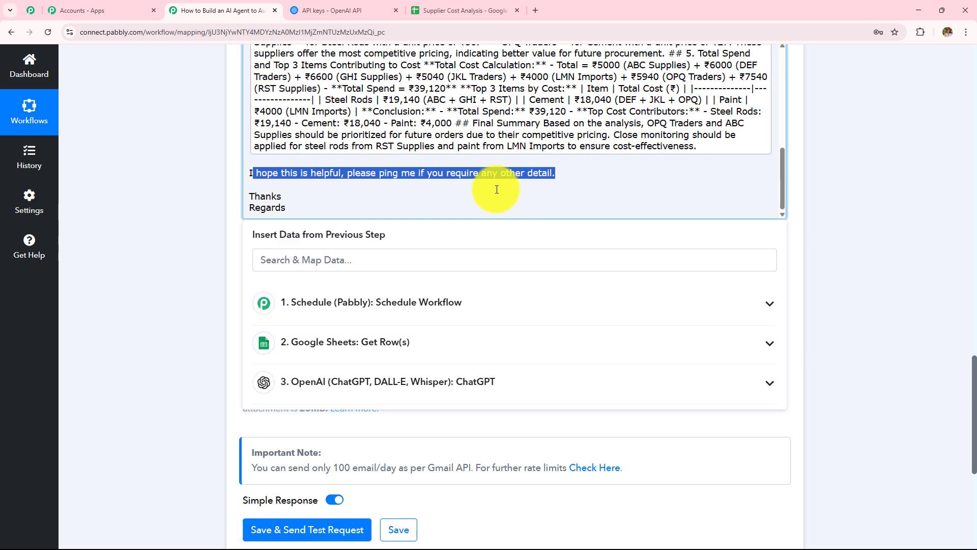
drag(410, 208, 189, 199)
click(164, 199)
drag(242, 276, 326, 271)
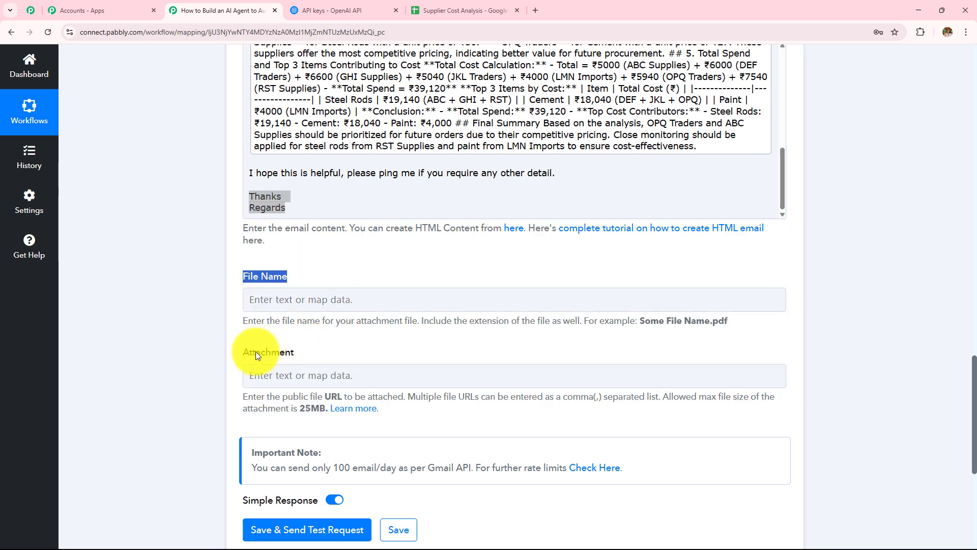
drag(243, 352, 307, 342)
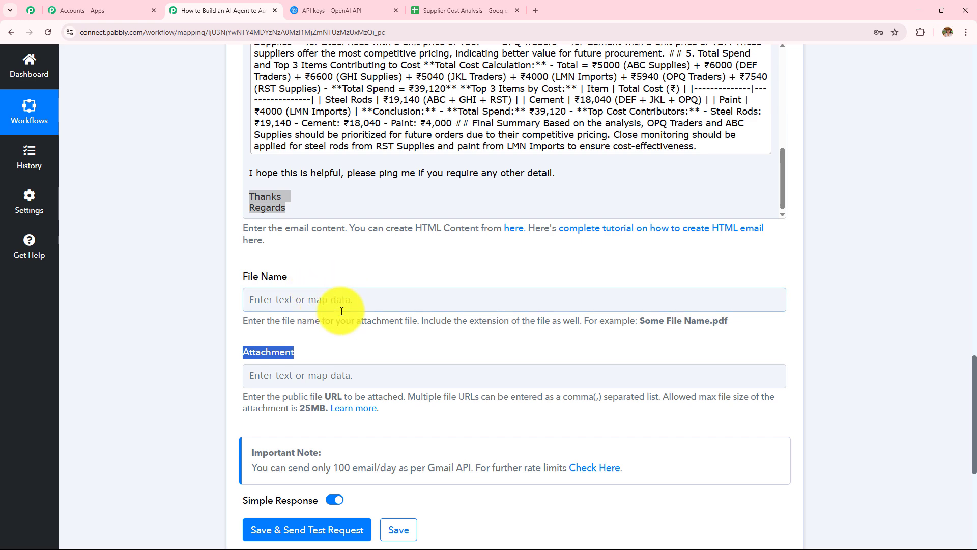
scroll(428, 257, down, 4)
Save and send a test email, confirming status sent and remaining quota 1484.
click(298, 328)
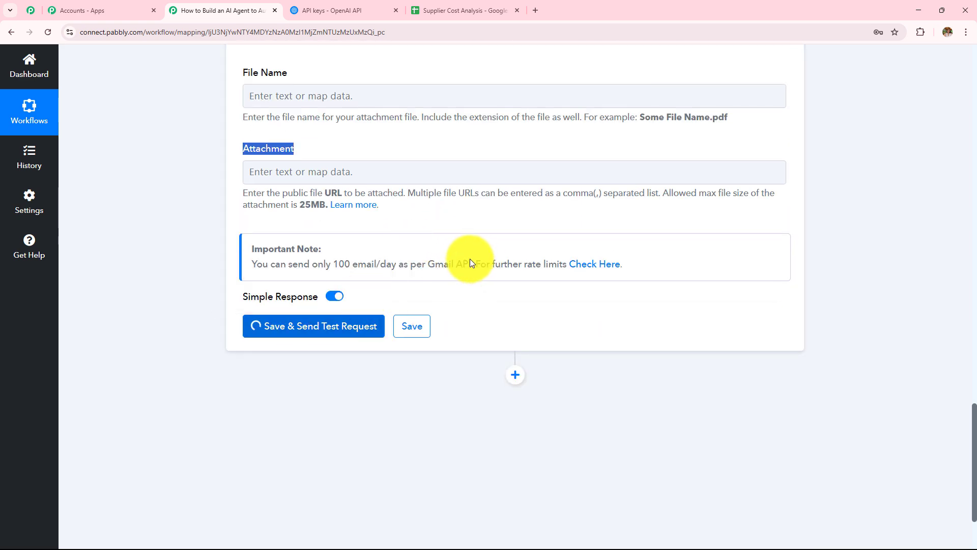
scroll(494, 200, down, 4)
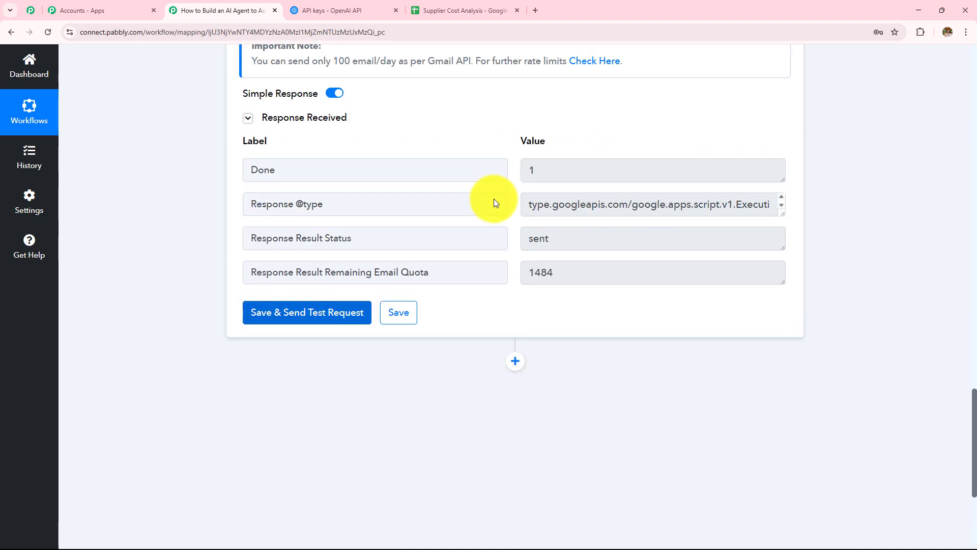
drag(582, 274, 493, 274)
drag(558, 231, 405, 242)
click(567, 274)
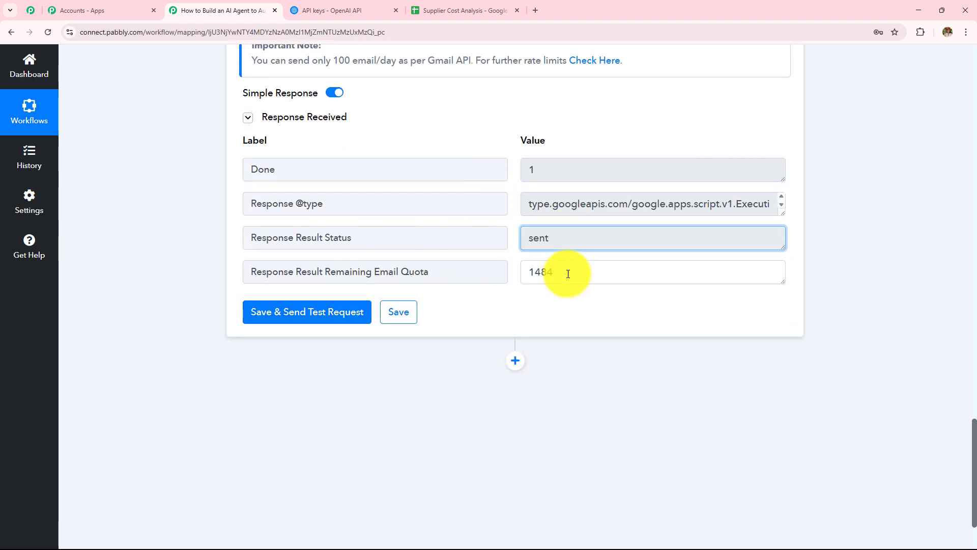
drag(568, 274, 373, 272)
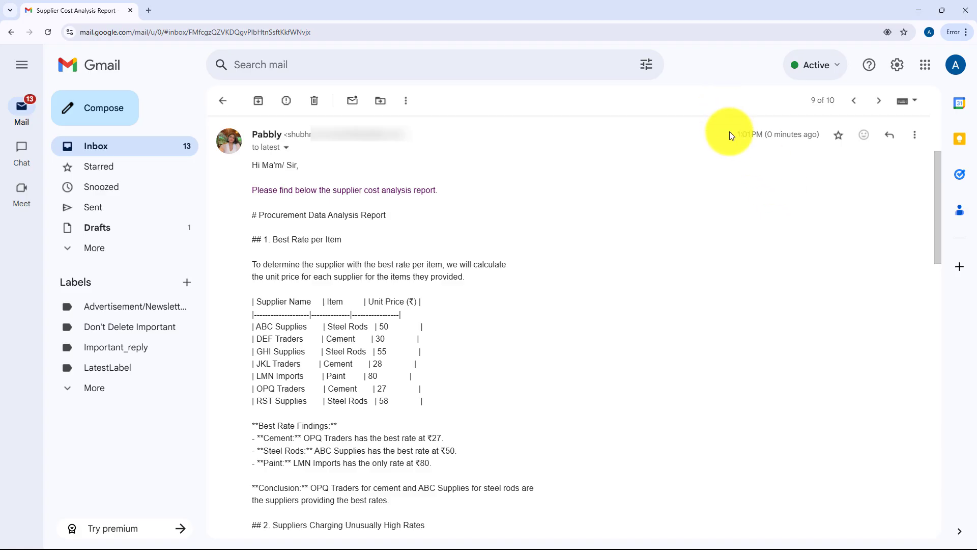
Confirm the Supplier Cost Analysis Report email just arrived in Gmail and scroll through it.
drag(735, 136, 821, 137)
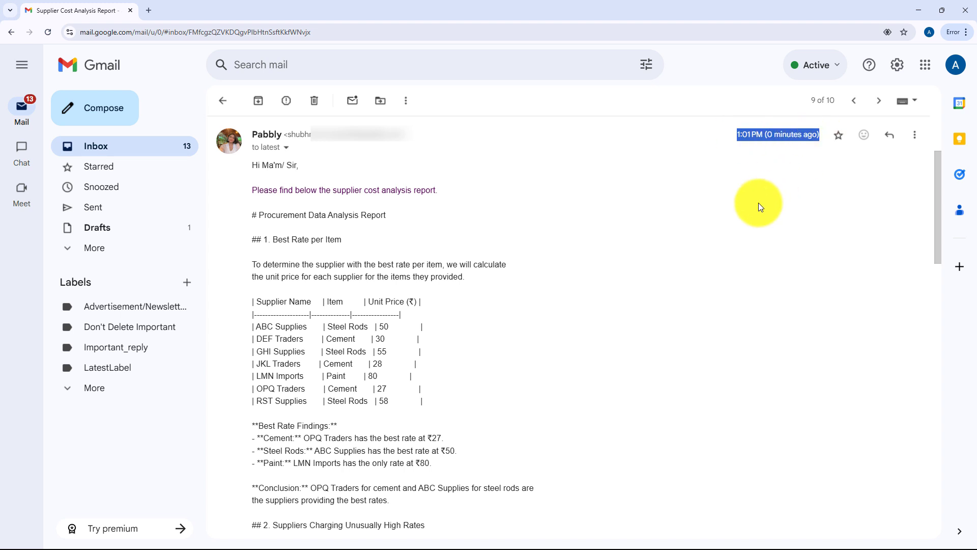
click(790, 233)
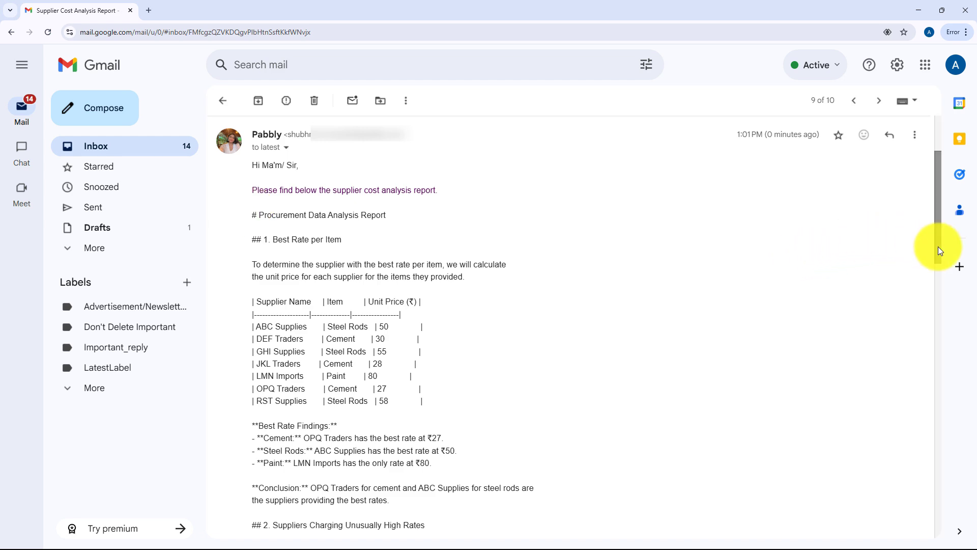
drag(938, 246, 945, 435)
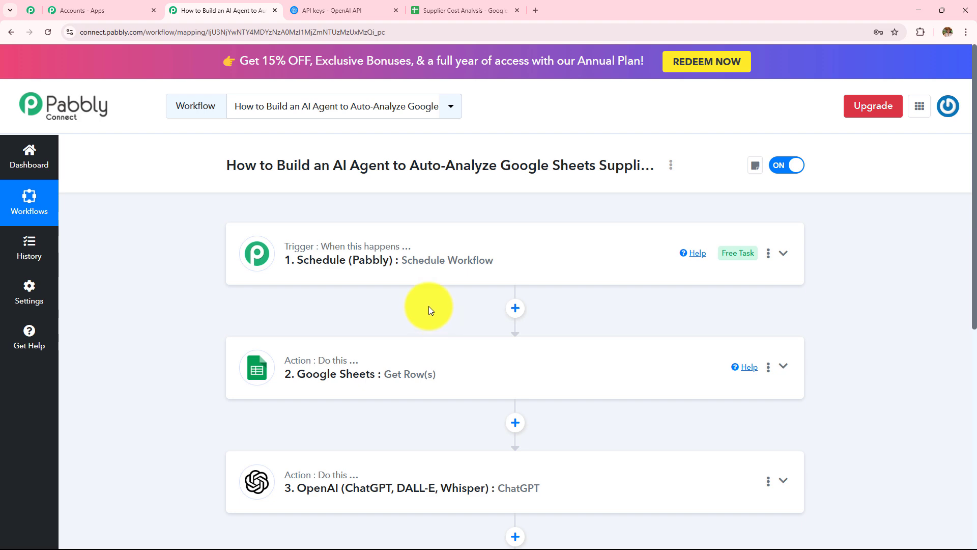
click(442, 11)
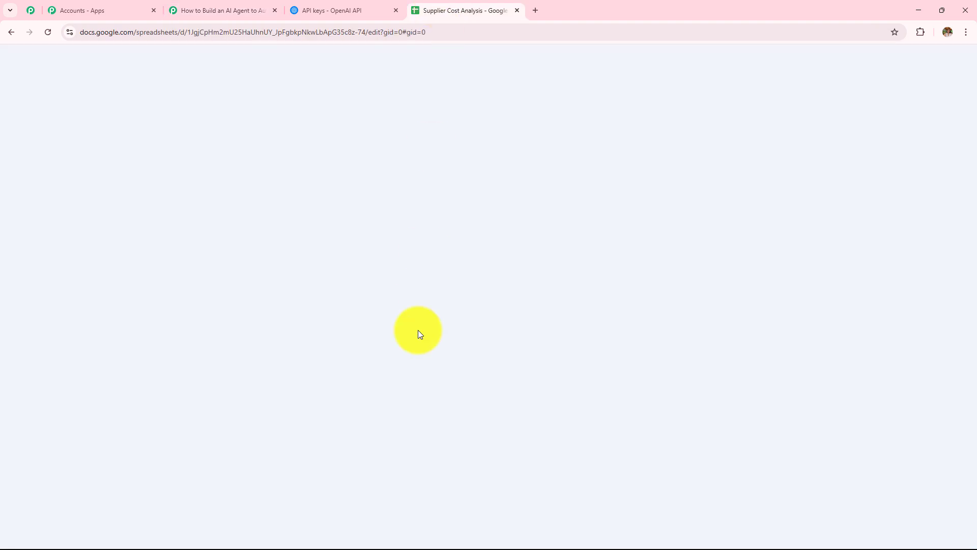
click(198, 9)
scroll(437, 233, down, 3)
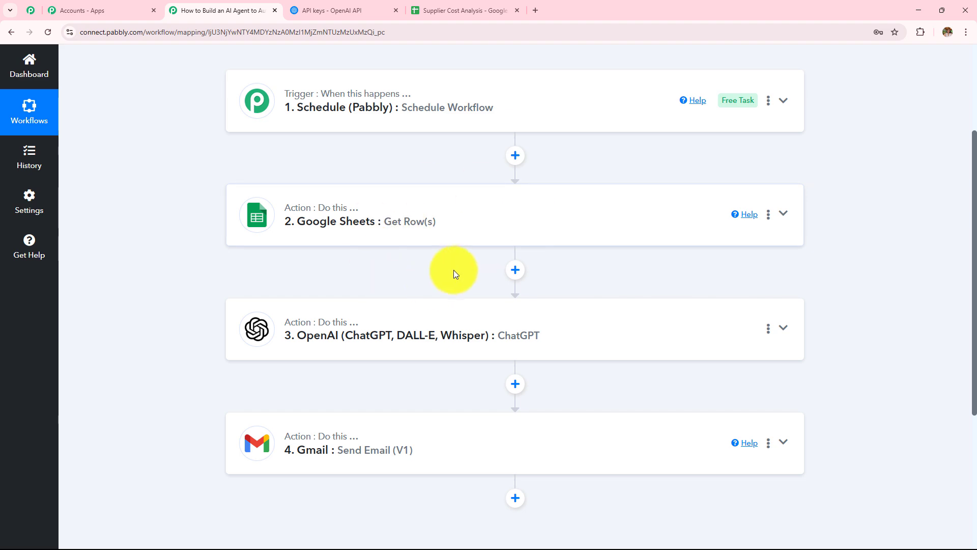
click(444, 11)
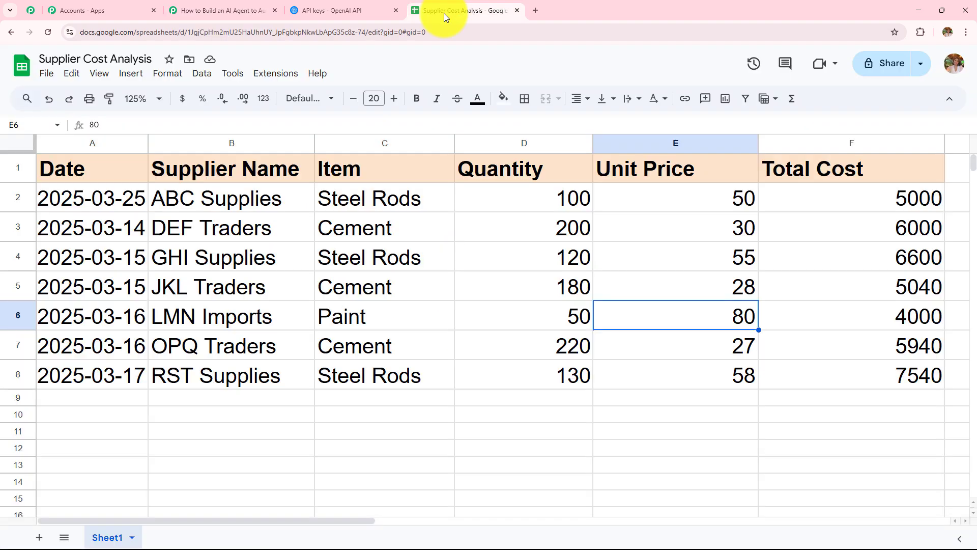
click(249, 9)
scroll(389, 331, down, 3)
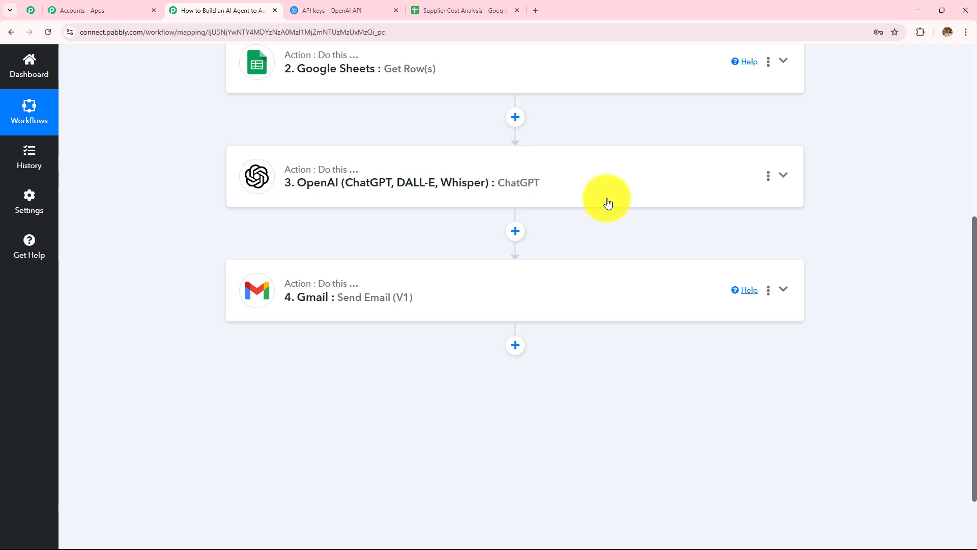
scroll(600, 204, down, 2)
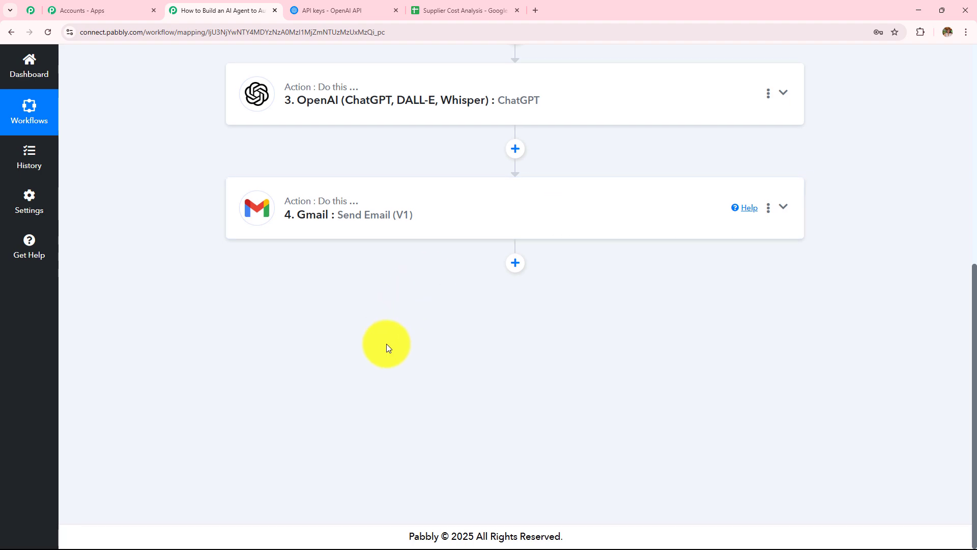
scroll(386, 344, up, 7)
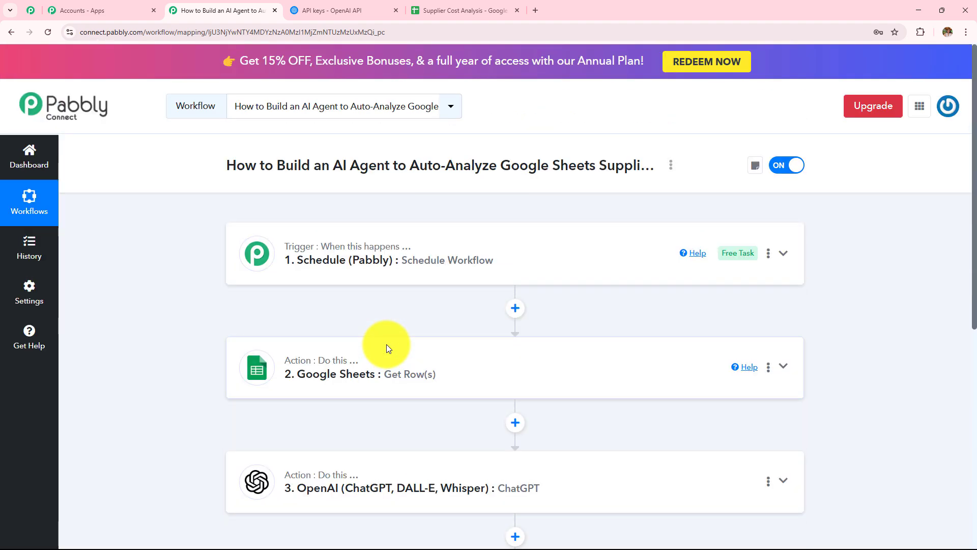
scroll(386, 344, down, 3)
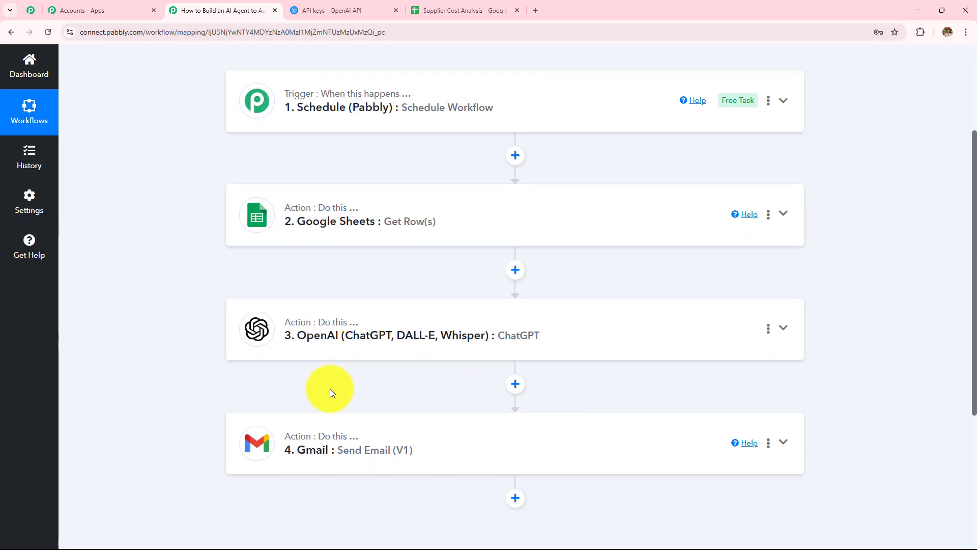
scroll(330, 392, up, 3)
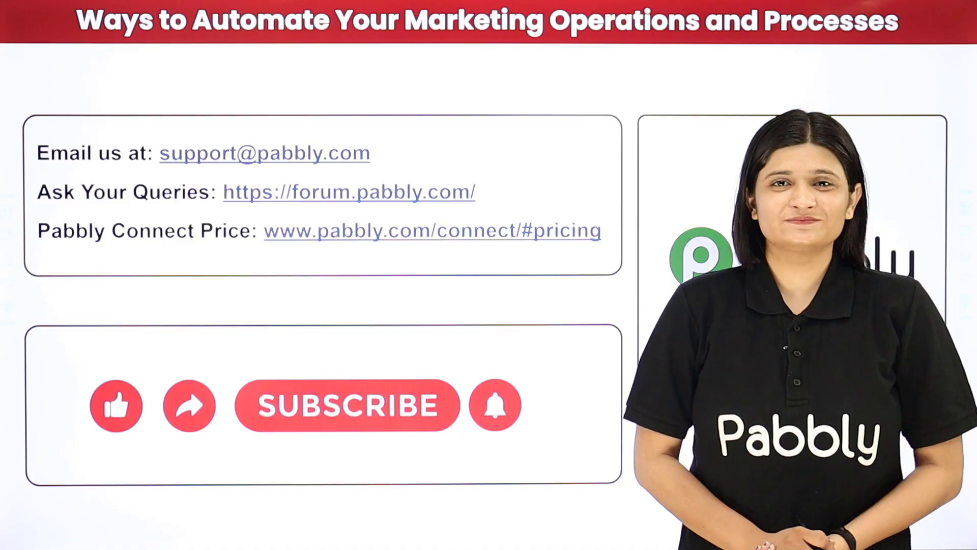